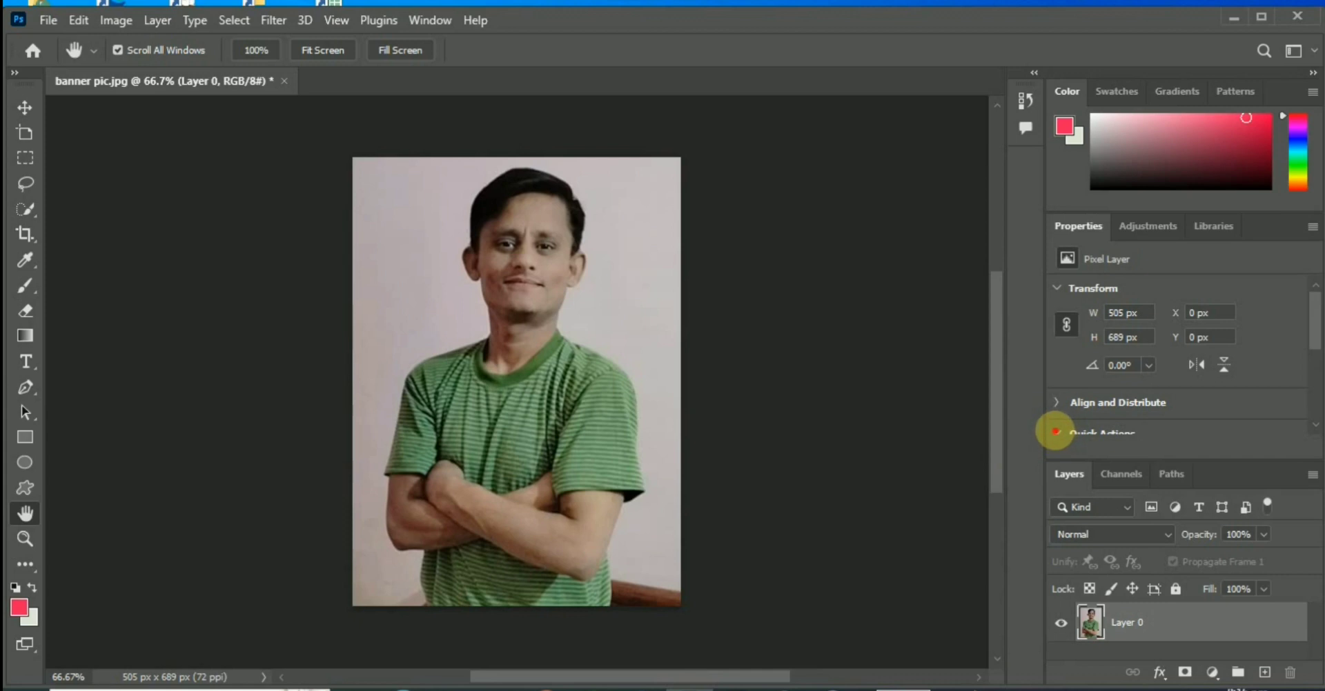
# Remove the background from the man's photo layer and hide the Properties panel
pyautogui.scroll(-1, 1054, 430)
pyautogui.click(1055, 423)
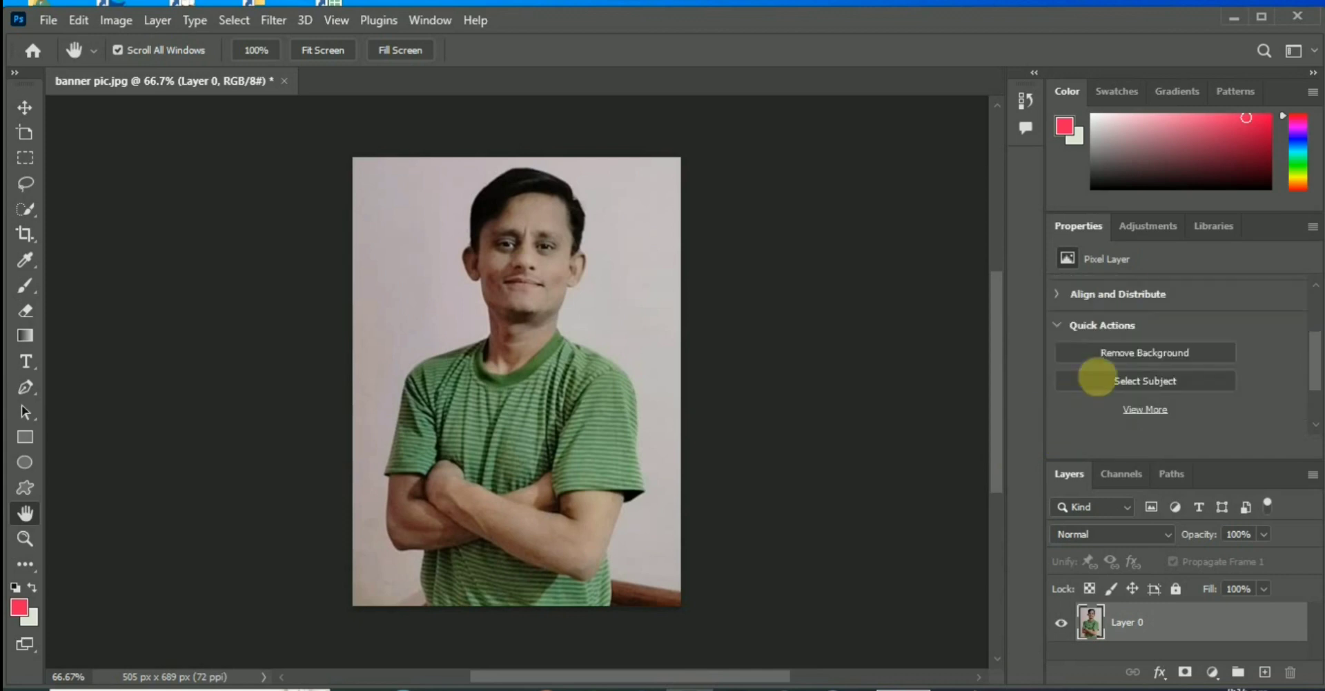
pyautogui.click(1114, 353)
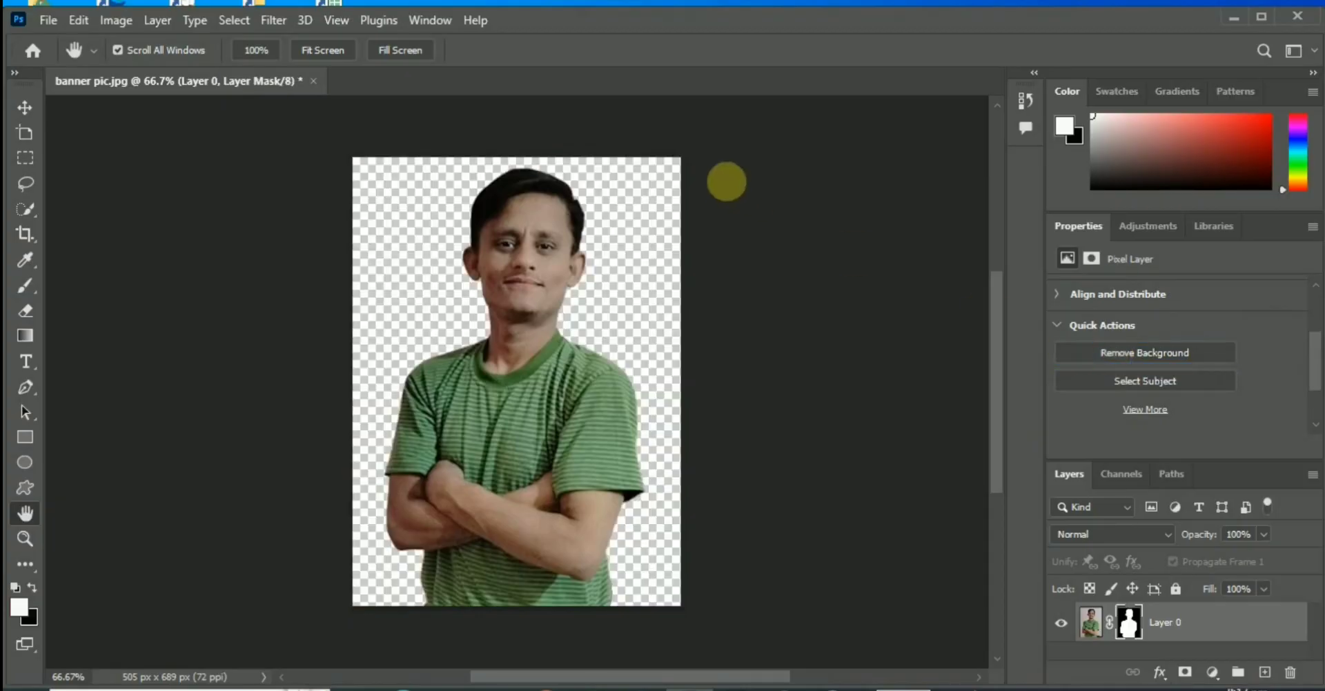
pyautogui.click(428, 20)
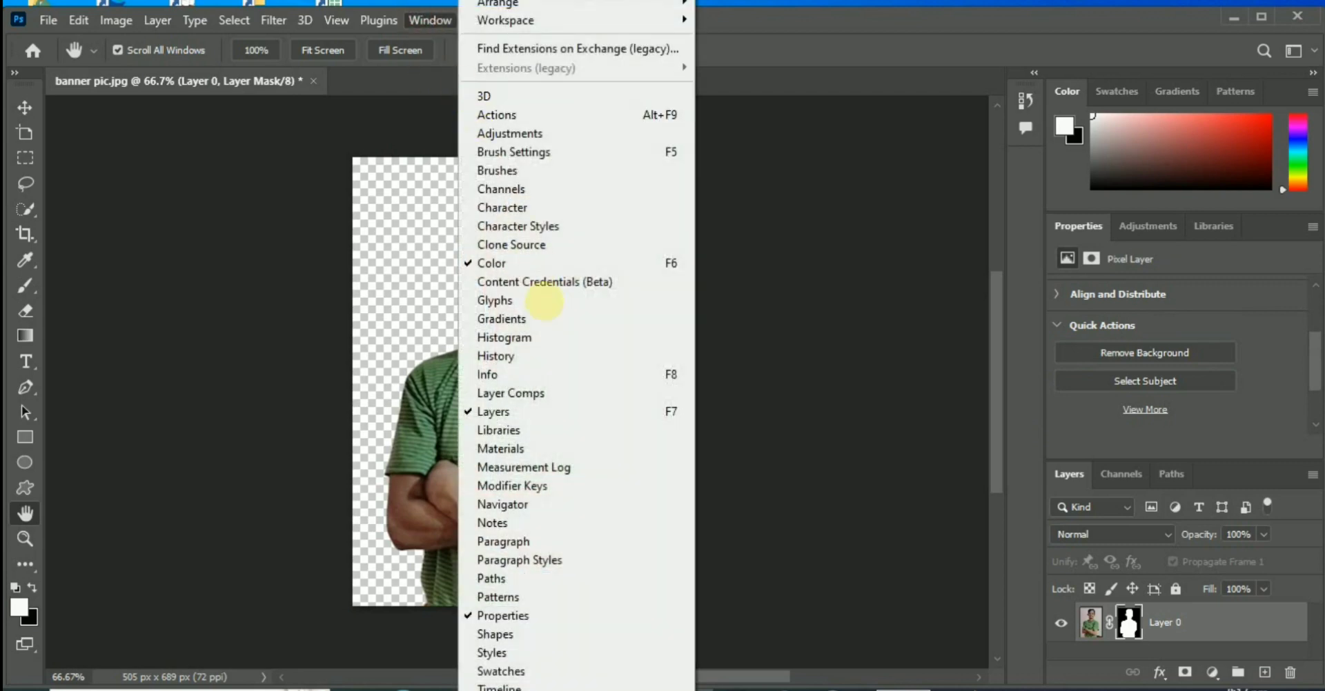
pyautogui.click(527, 615)
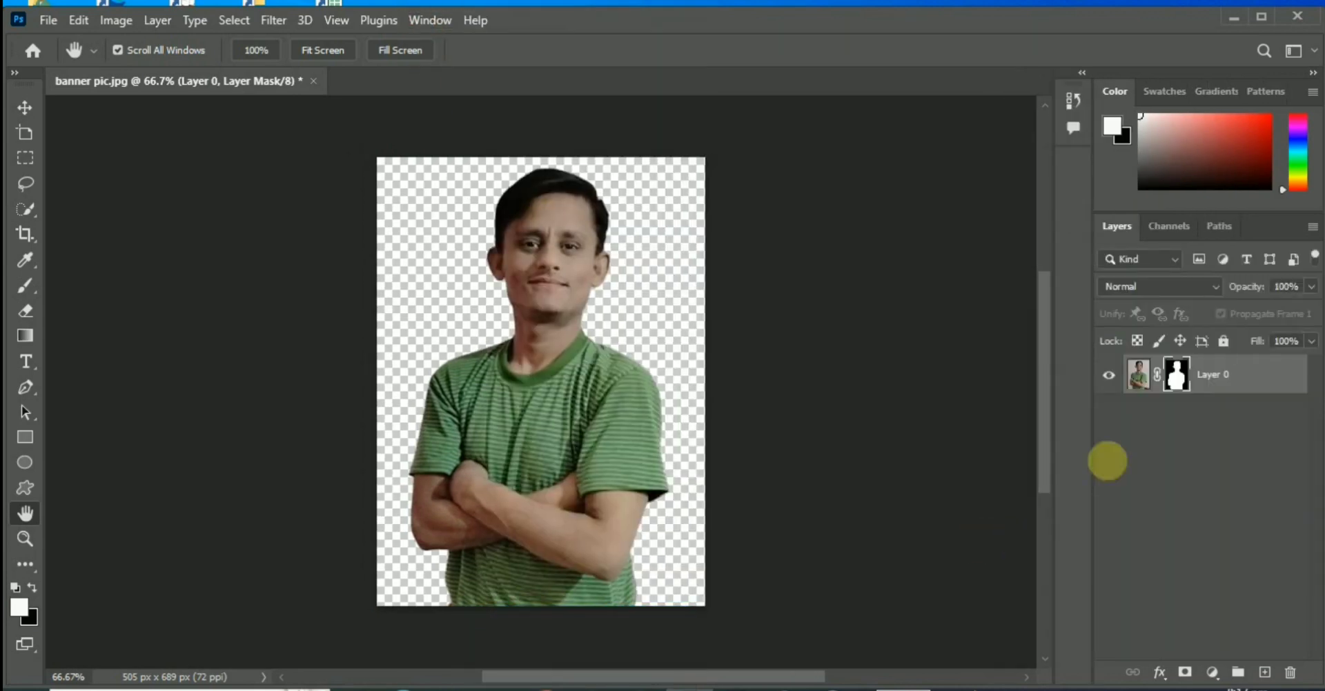
# Add a near-black solid color fill layer (#0a0103) and place it beneath the photo layer
pyautogui.click(1212, 673)
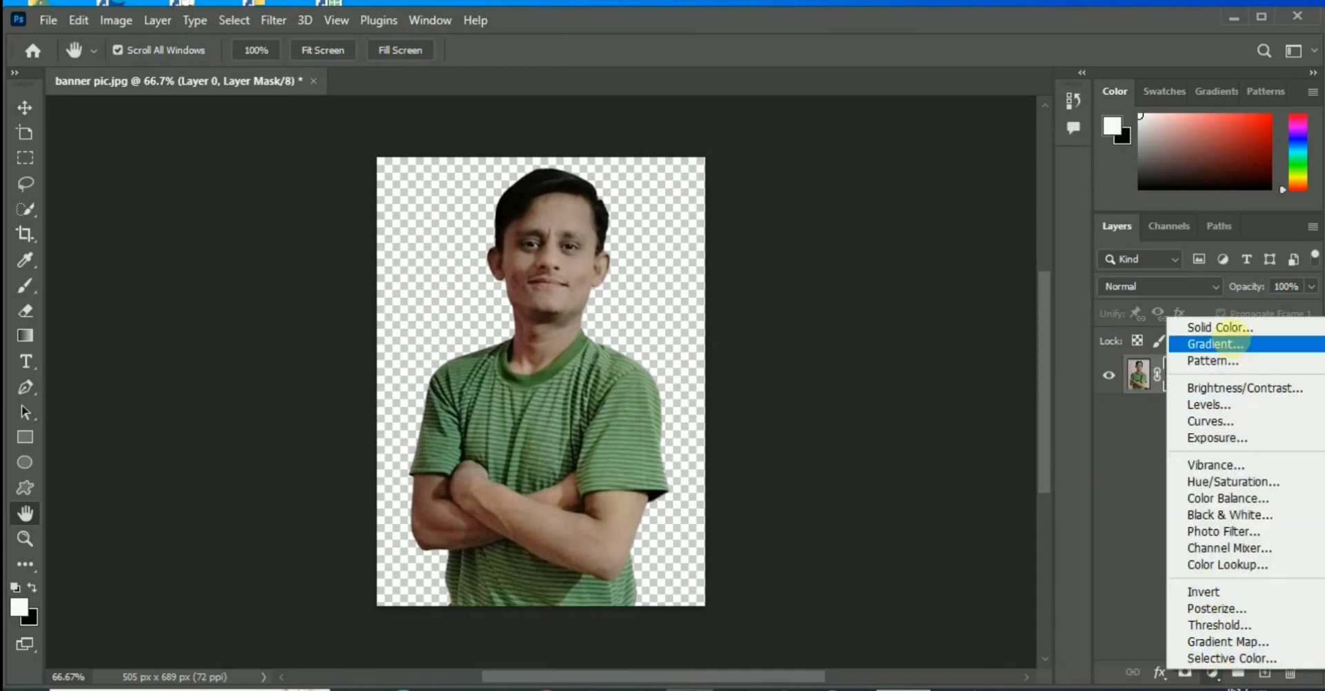
pyautogui.click(1230, 327)
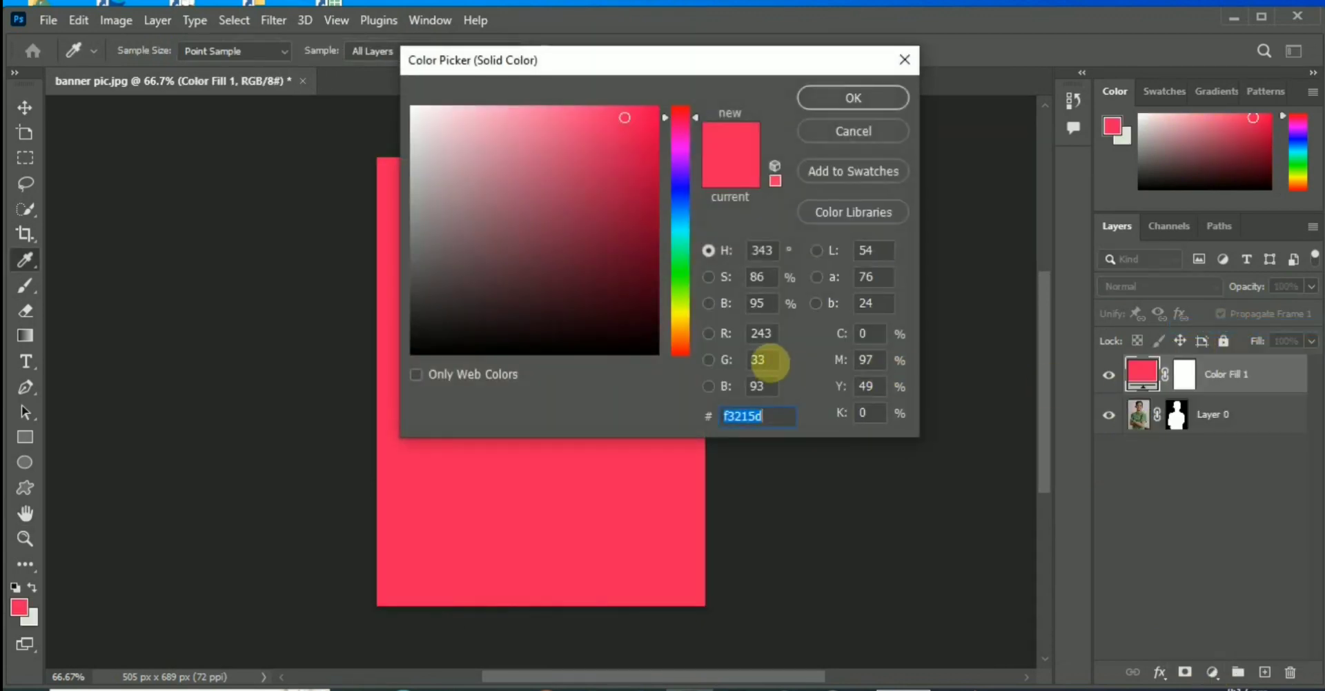
pyautogui.click(647, 343)
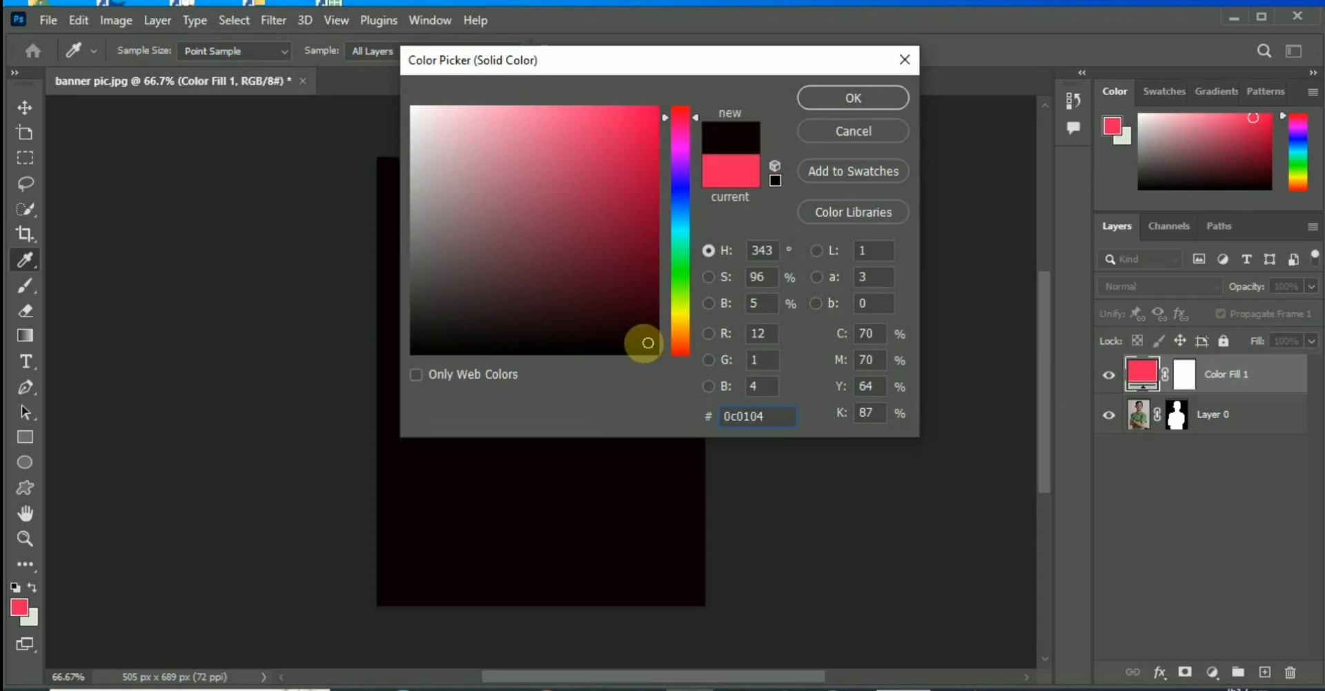
pyautogui.click(641, 345)
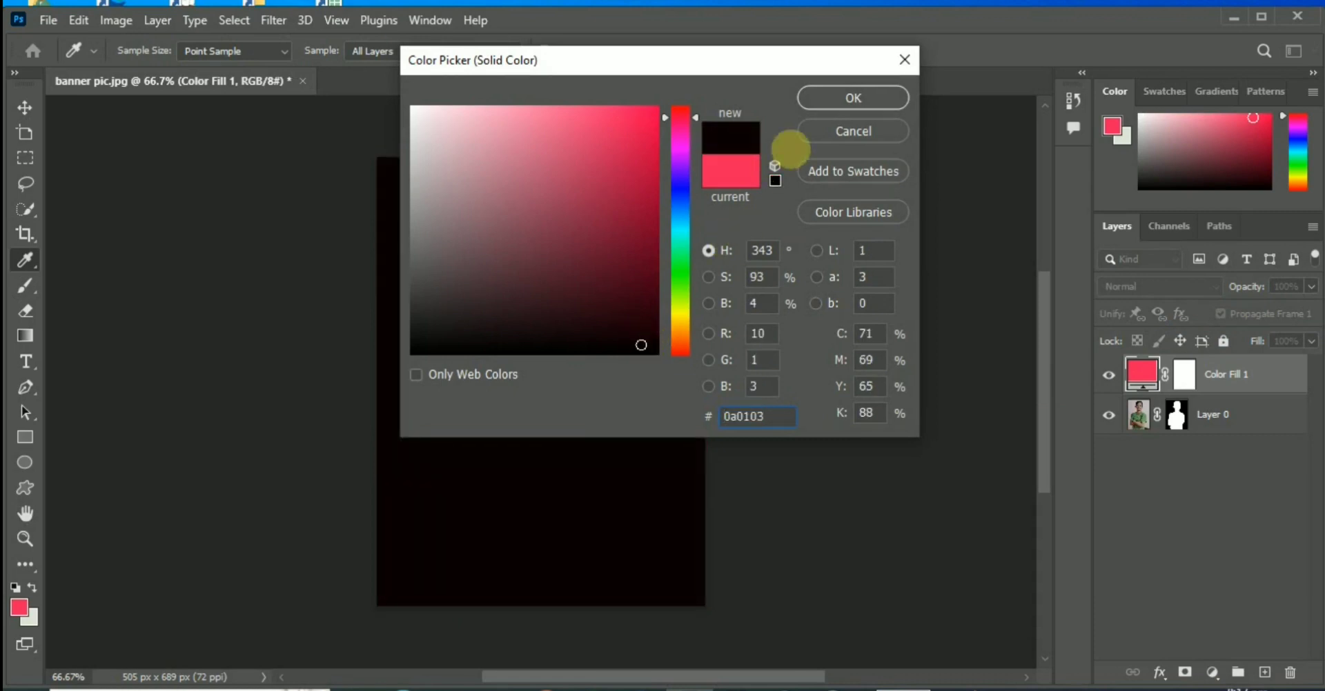
pyautogui.click(829, 99)
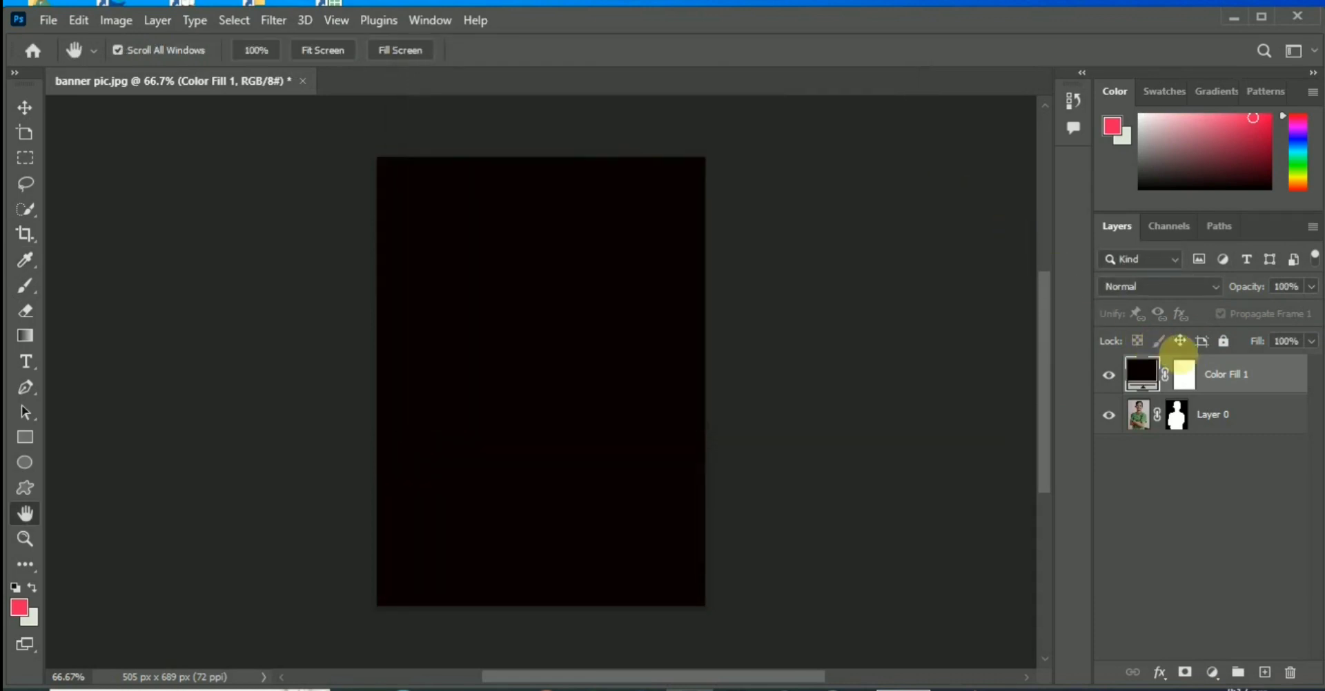
pyautogui.moveTo(1226, 370); pyautogui.dragTo(1213, 458)
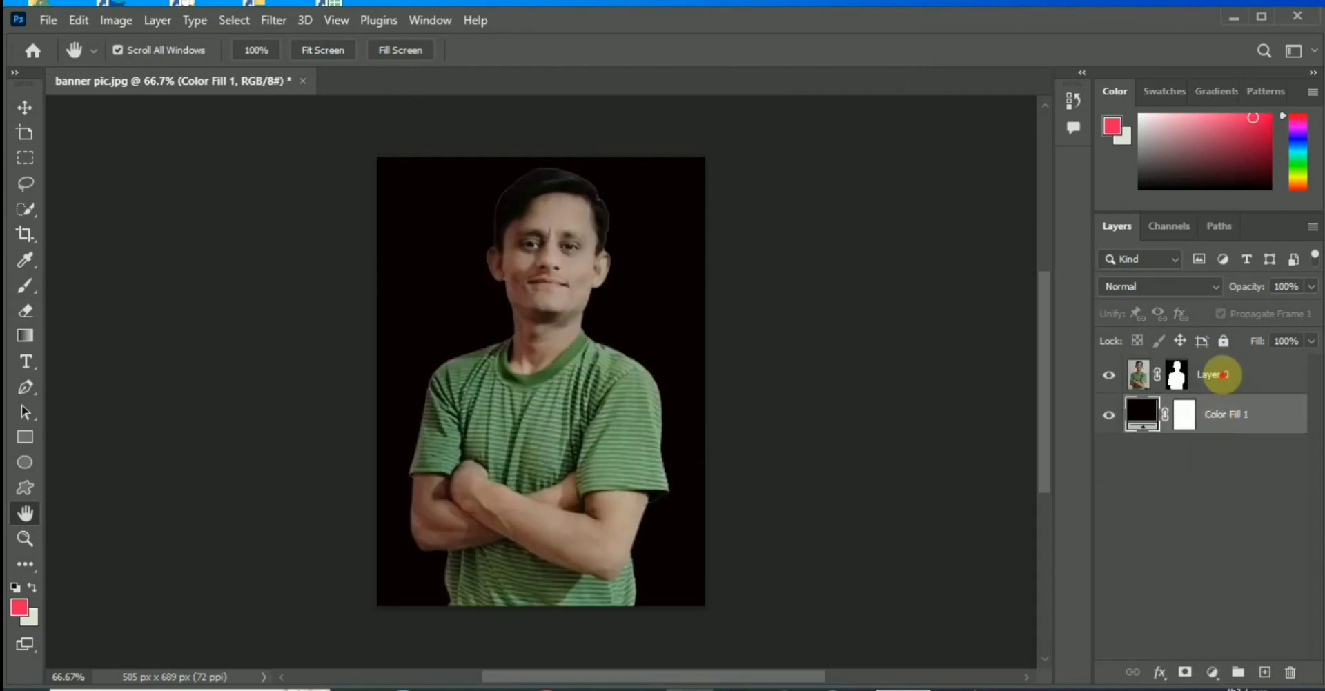
# Create a new layer above the photo layer and set the Pen tool to Shape mode with a 20 px stroke
pyautogui.click(1221, 375)
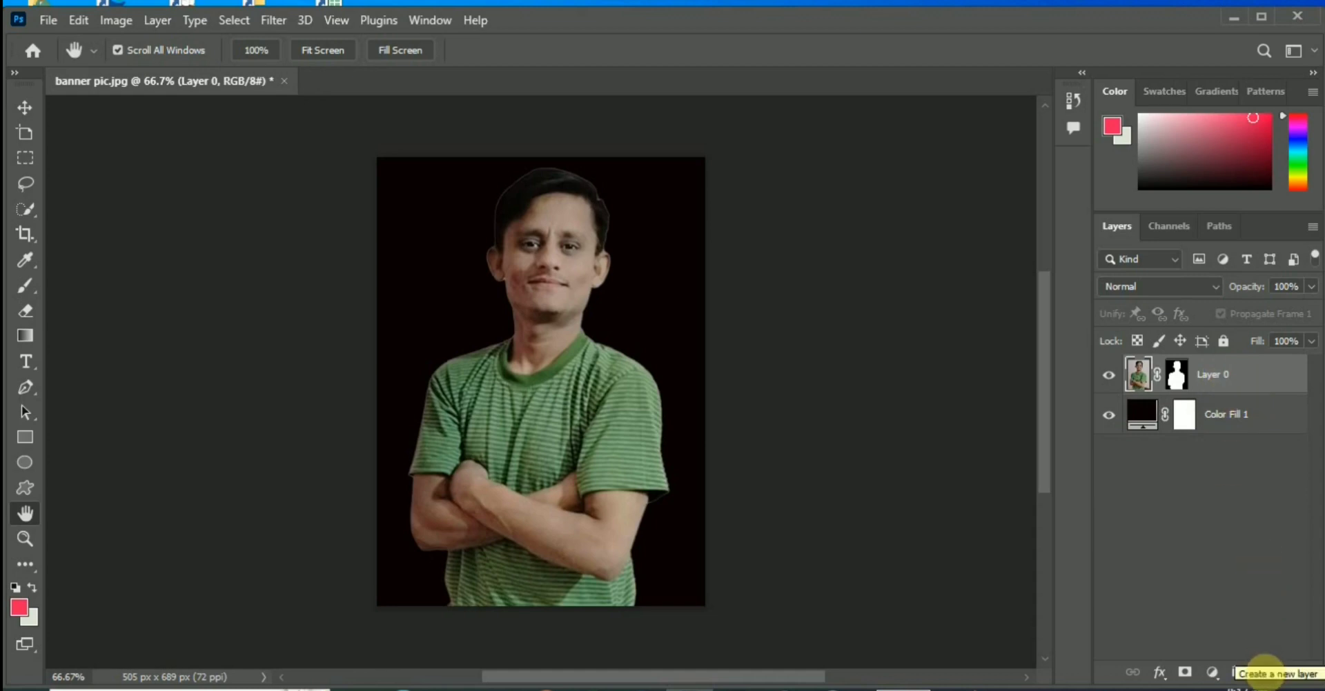
pyautogui.click(1264, 672)
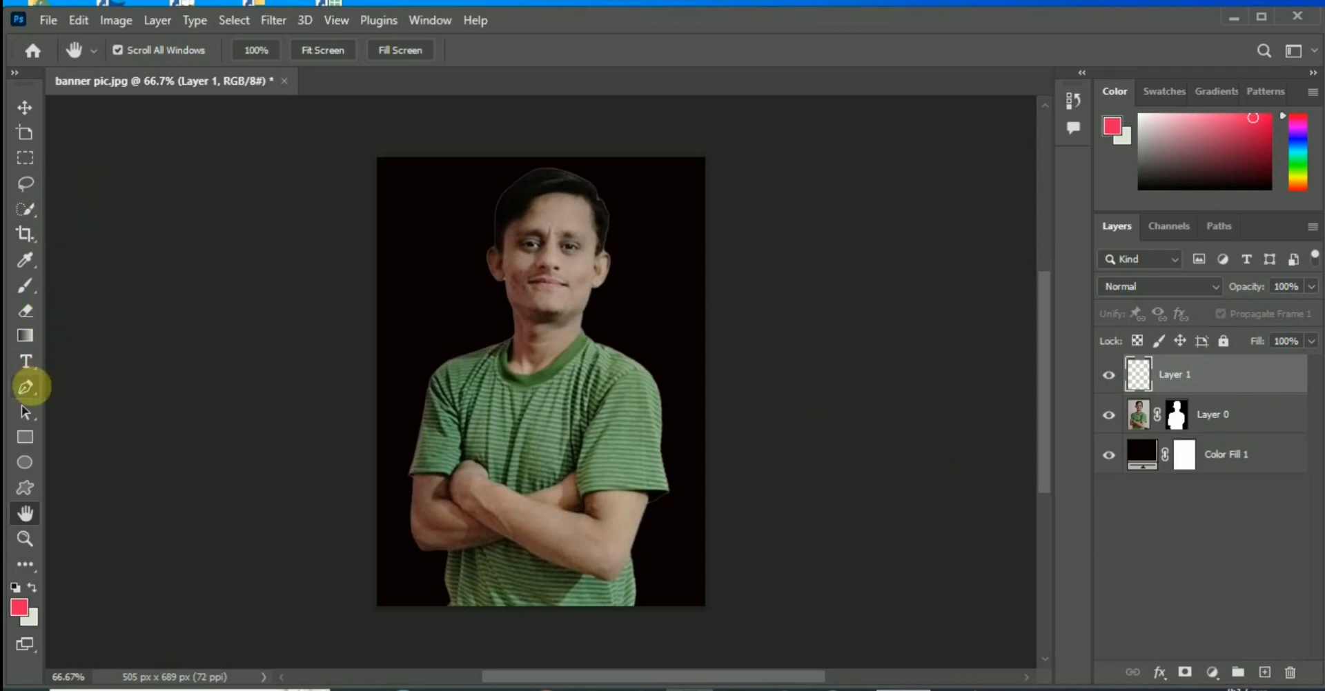
pyautogui.rightClick(26, 387)
pyautogui.click(83, 387)
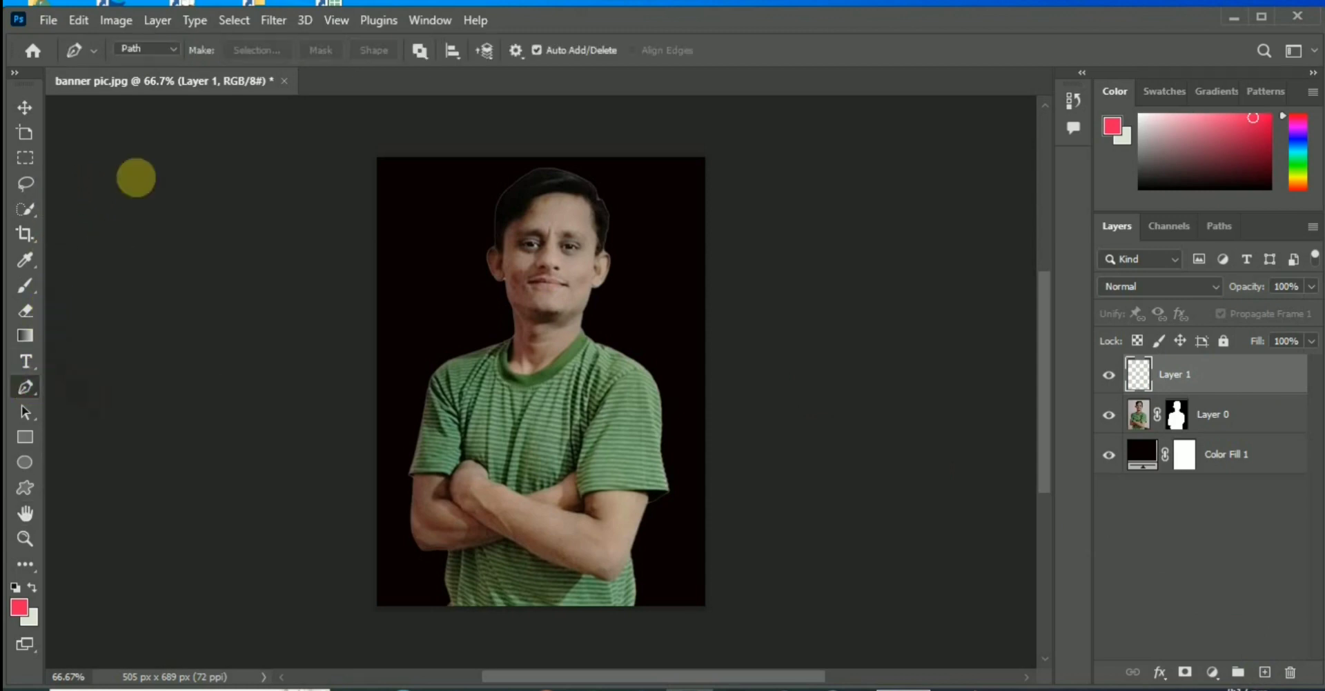
pyautogui.click(166, 49)
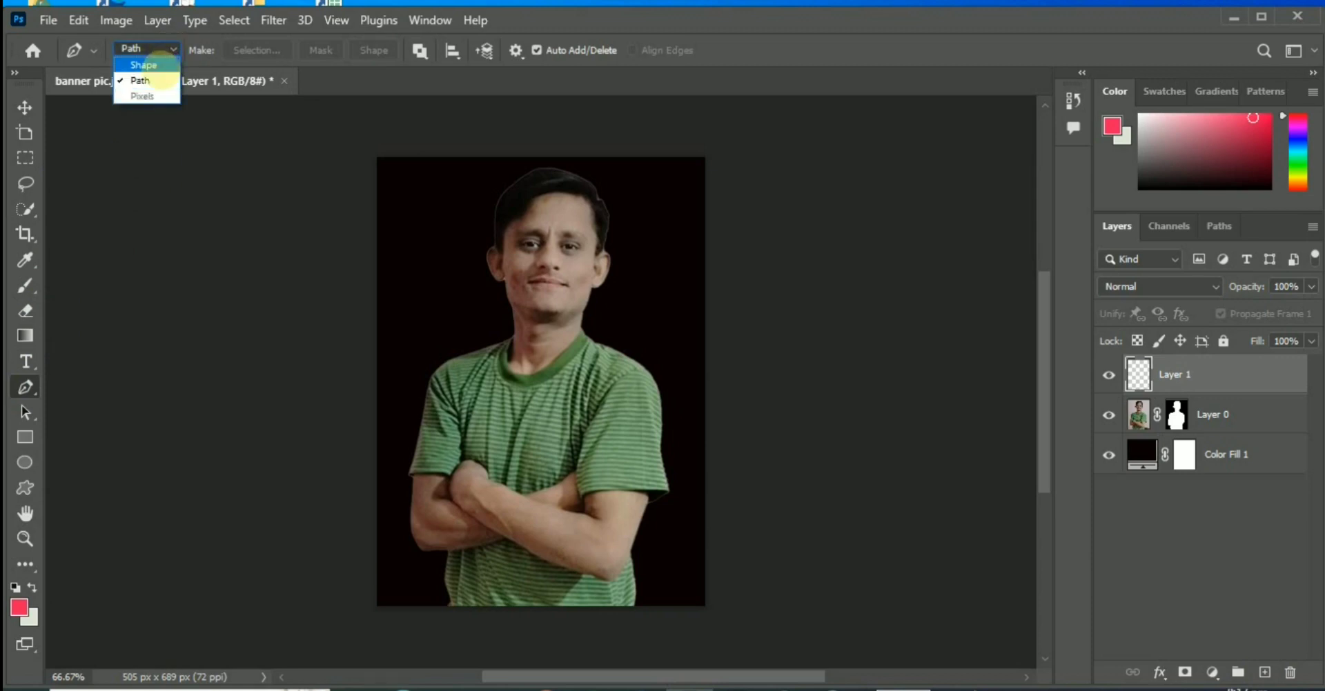
pyautogui.click(160, 69)
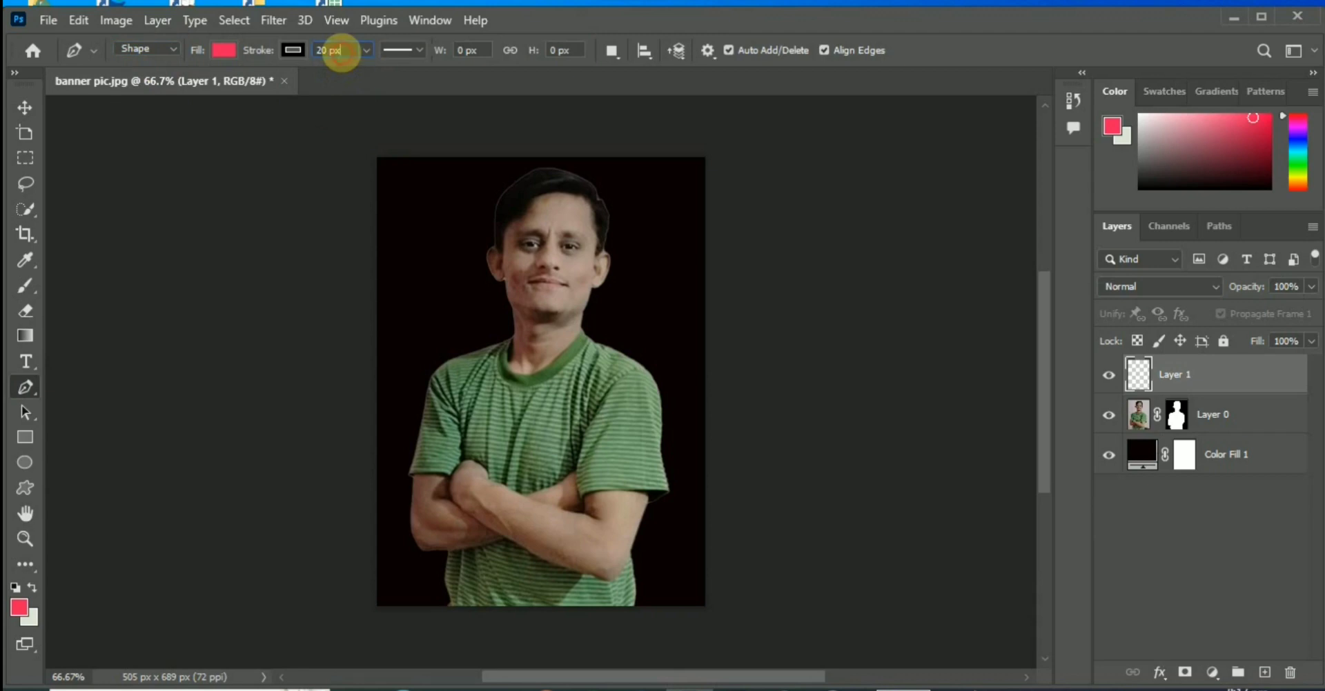
pyautogui.write('20')
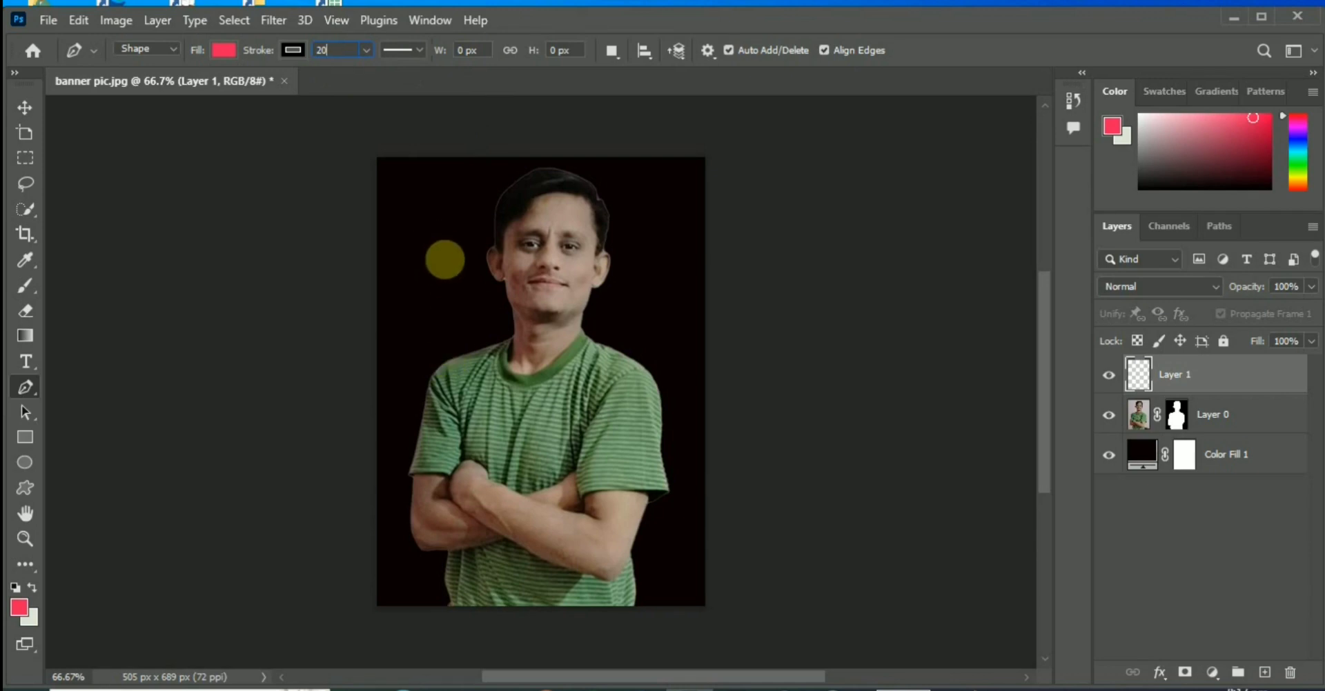
# Draw an inverted triangle about 322 by 316 px from the man's face down to his chest and set its fill to none
pyautogui.click(444, 260)
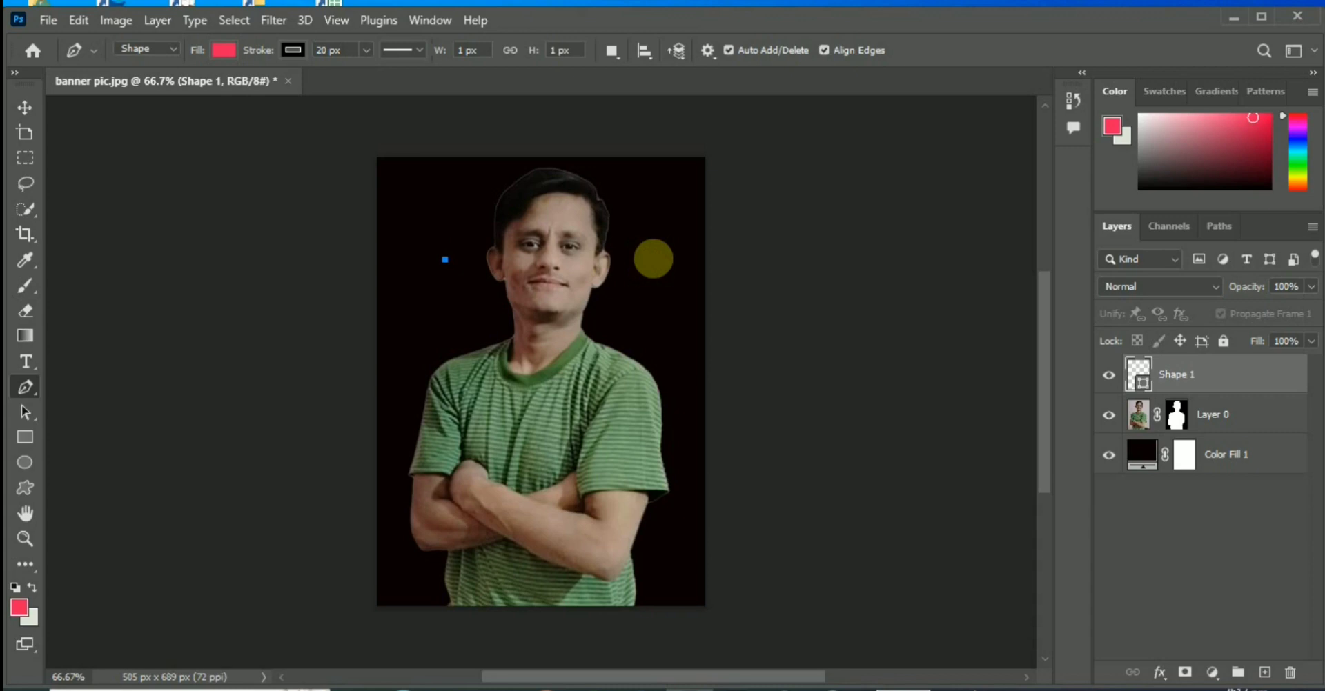
pyautogui.click(654, 258)
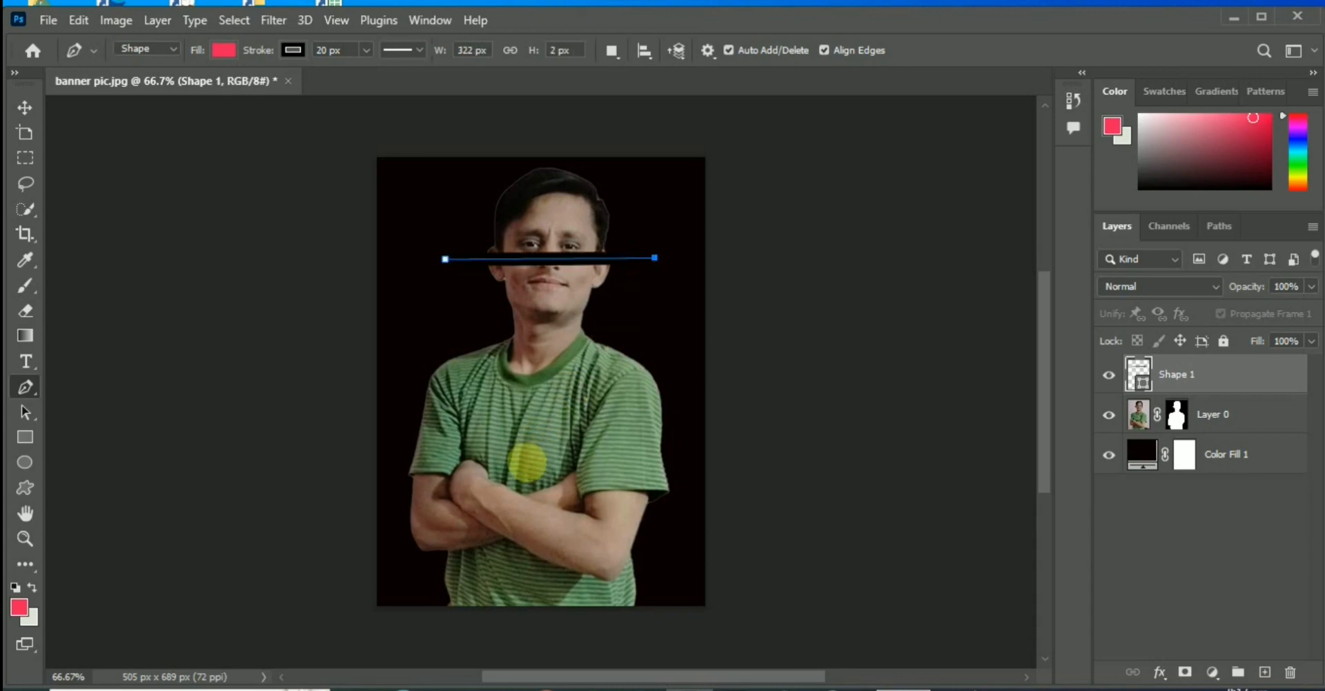
pyautogui.click(530, 464)
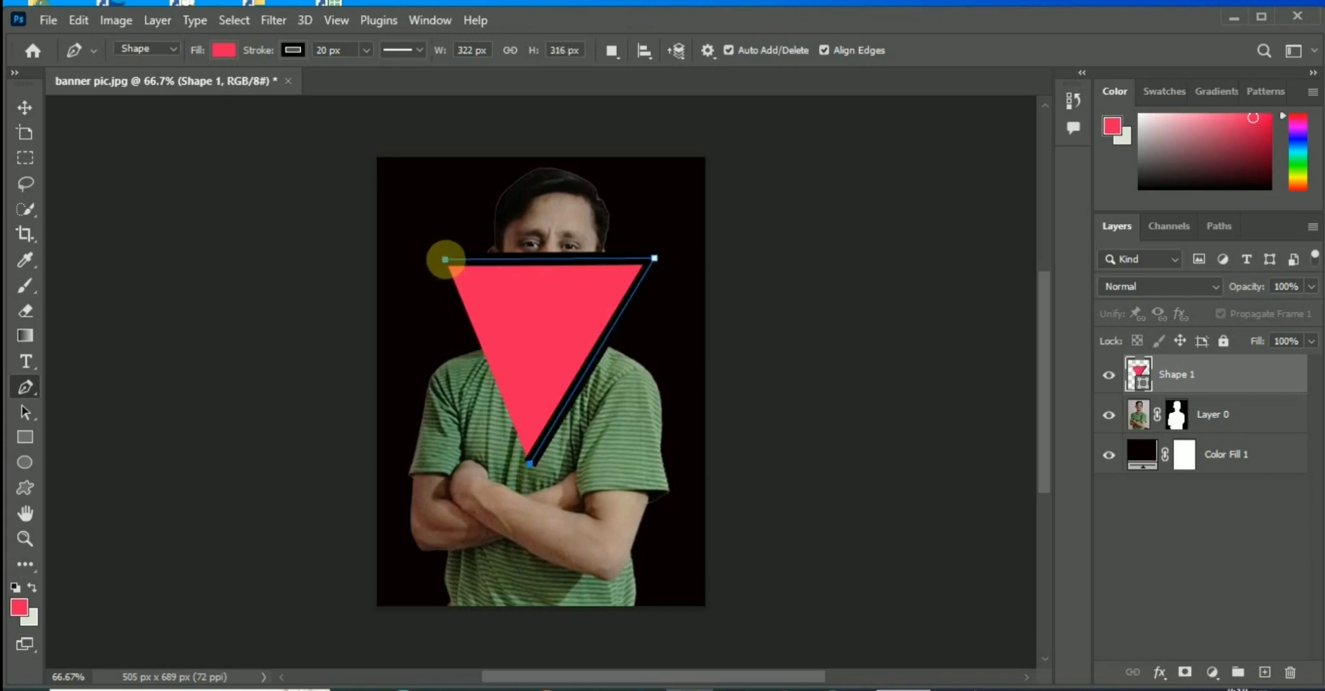
pyautogui.click(445, 260)
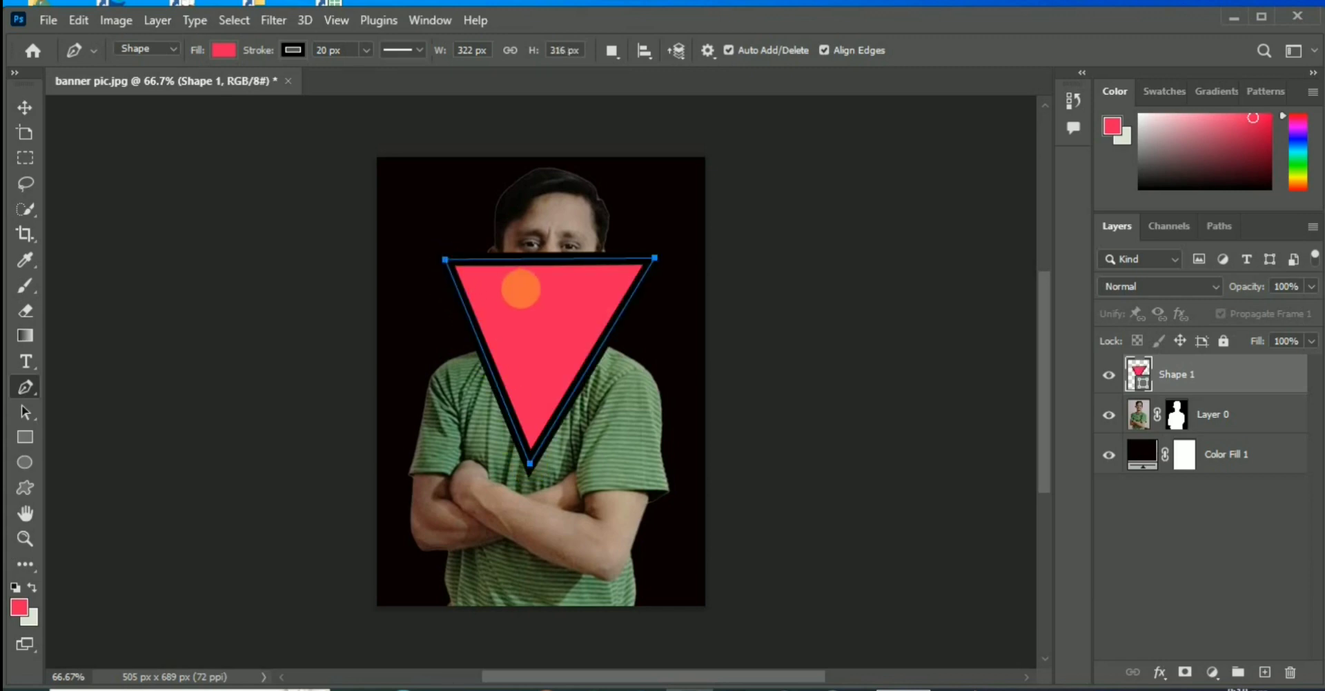
pyautogui.click(224, 50)
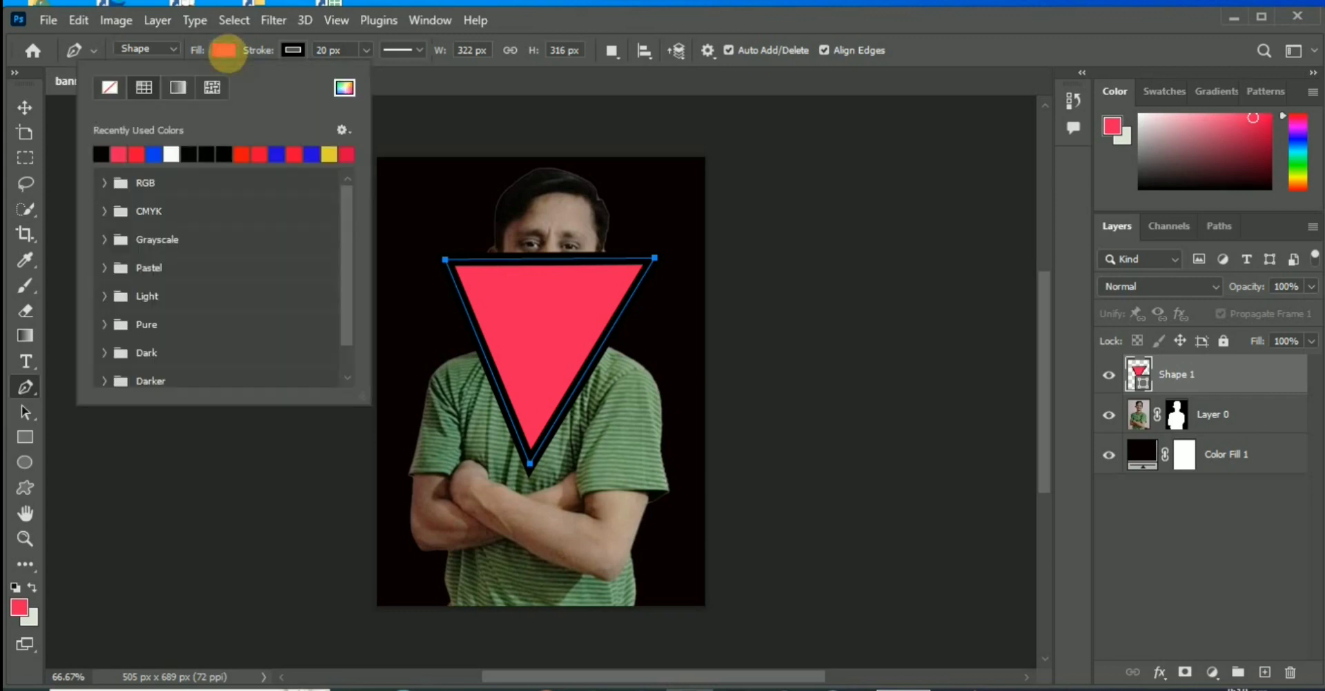
pyautogui.click(108, 87)
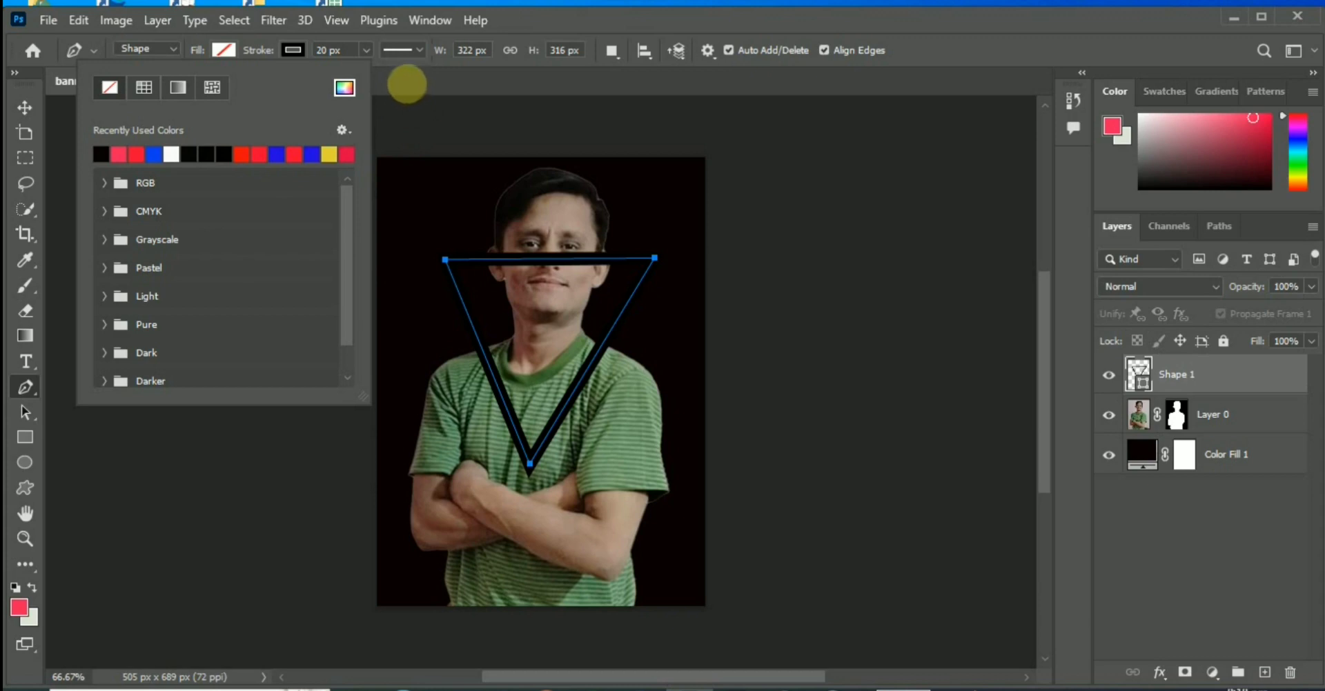
pyautogui.click(407, 84)
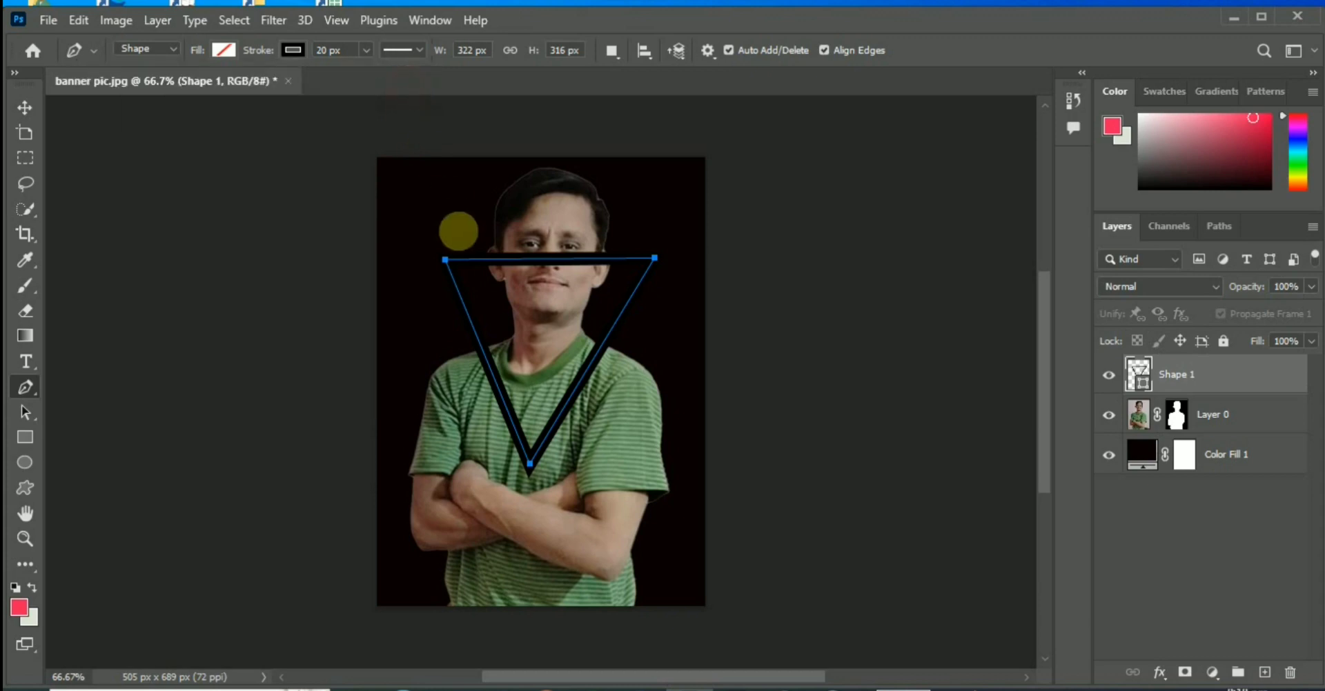
# Enlarge the triangle proportionally to about 107% with Free Transform, extending it up and outward from its upper-left corner
pyautogui.click(23, 109)
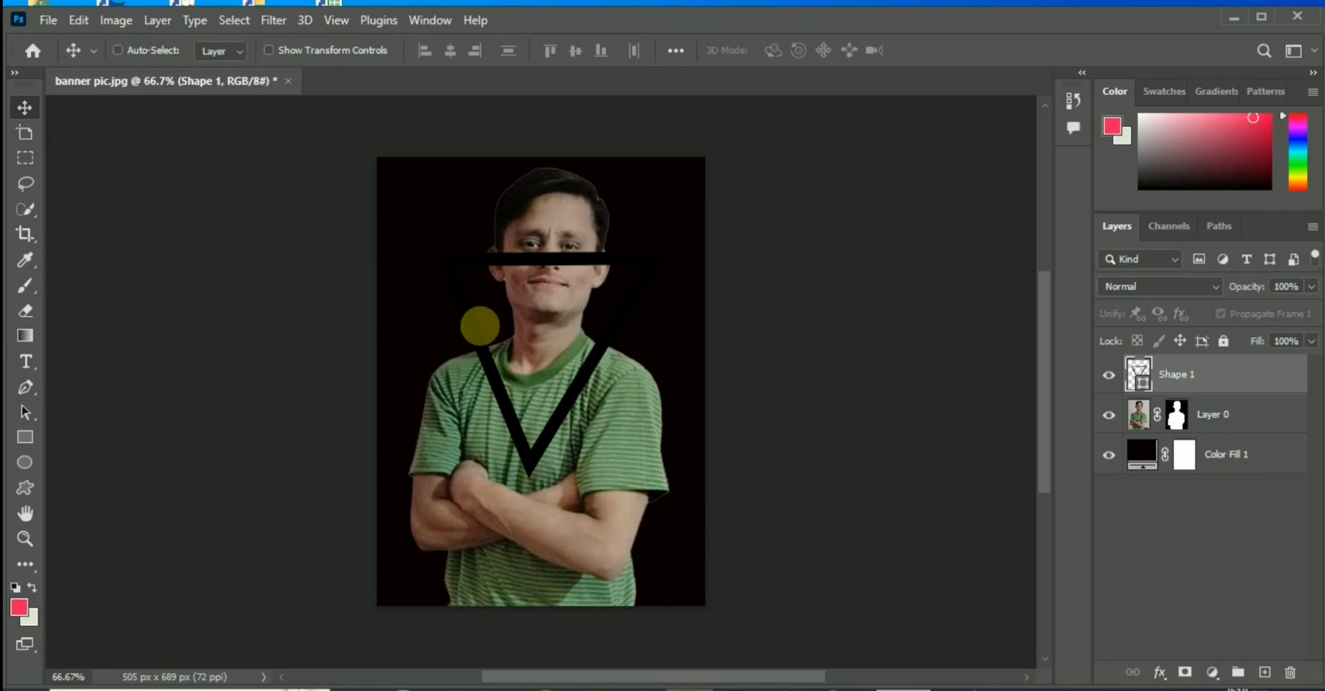
pyautogui.hotkey('ctrl', 't')
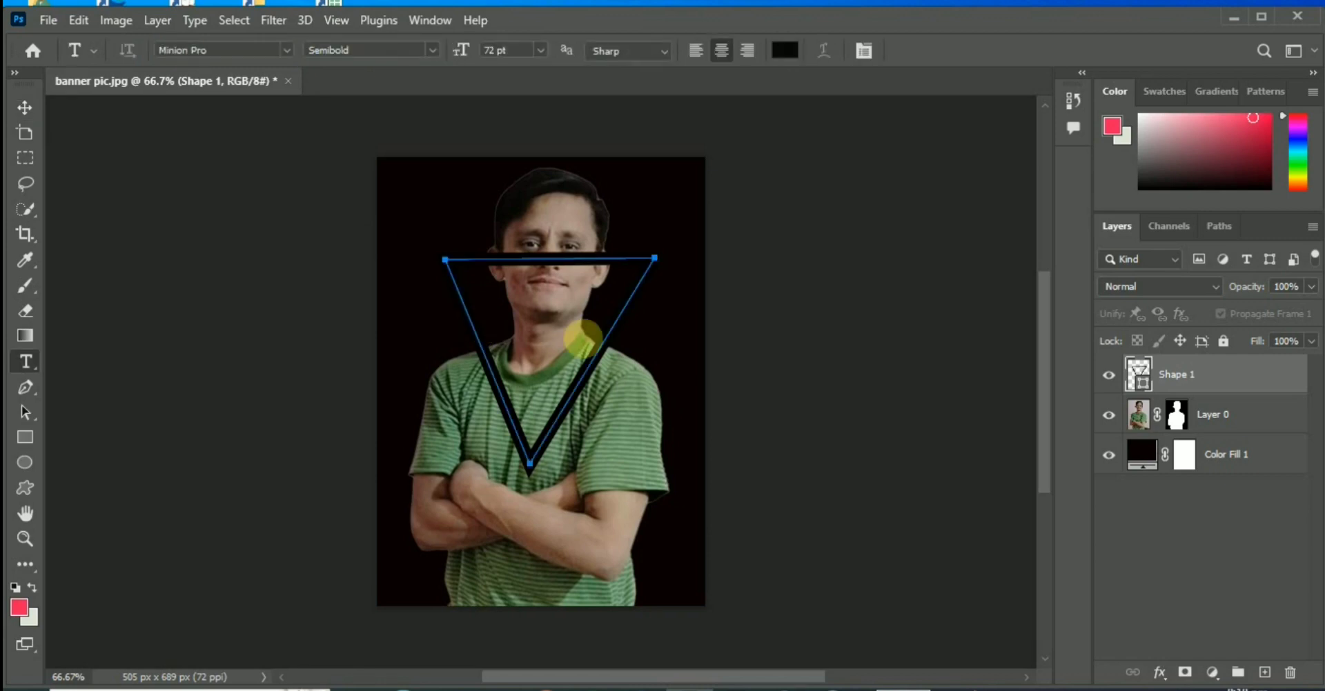
pyautogui.click(24, 108)
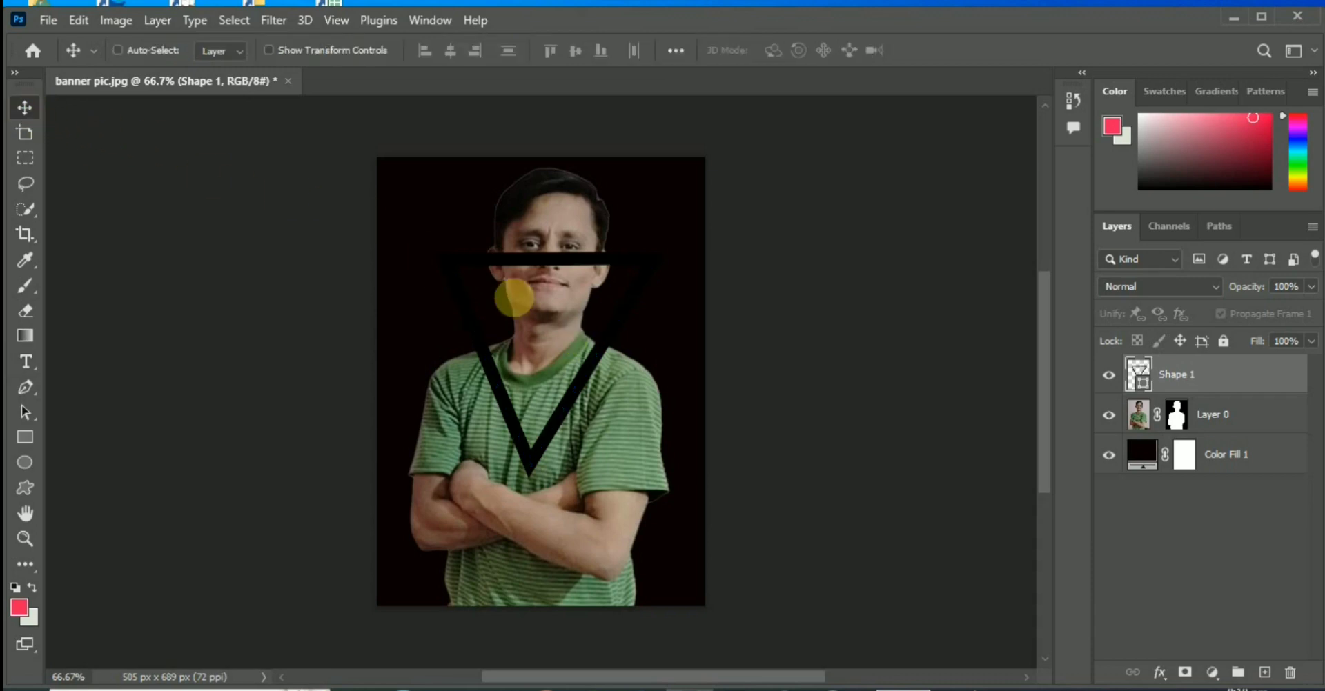
pyautogui.hotkey('ctrl', 't')
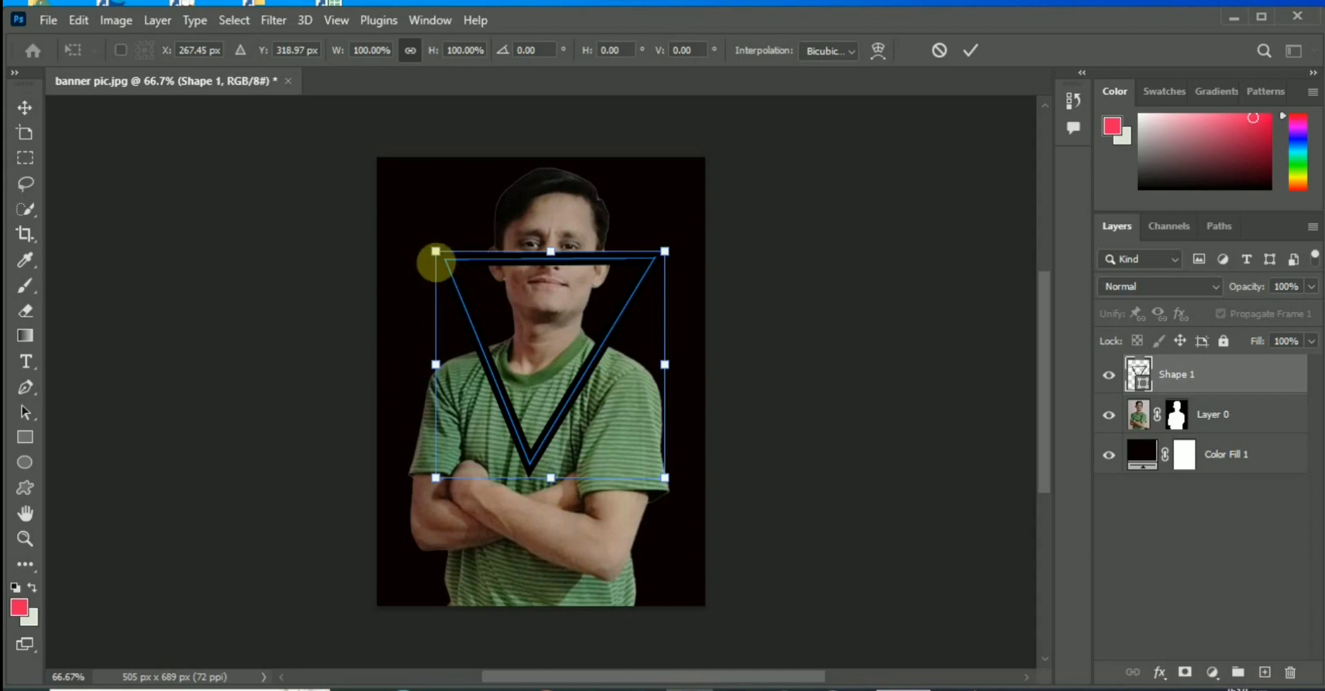
pyautogui.moveTo(435, 252); pyautogui.dragTo(419, 236)
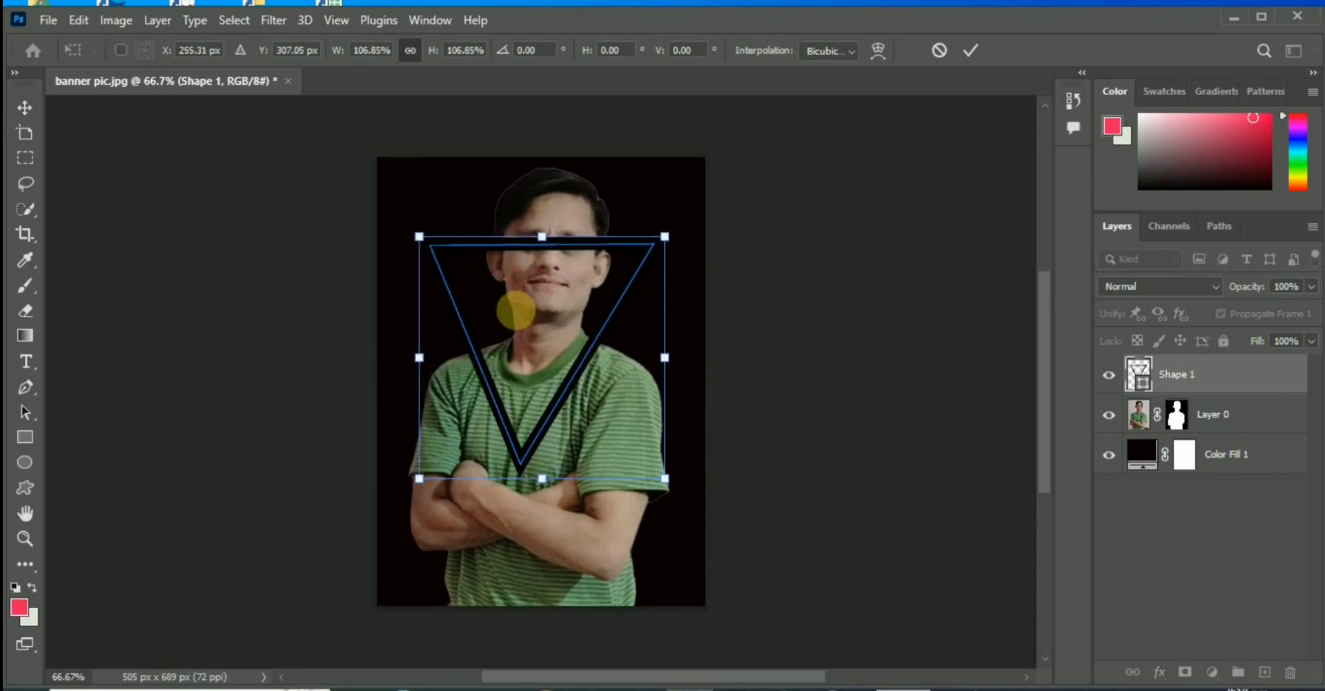
# Nudge the enlarged triangle down and right to X 265.81 px, Y 316.05 px and apply the transform
pyautogui.press('Down')
pyautogui.press('Down')
pyautogui.press('Down')
pyautogui.press('Right')
pyautogui.press('Right')
pyautogui.press('Right')
pyautogui.press('Right')
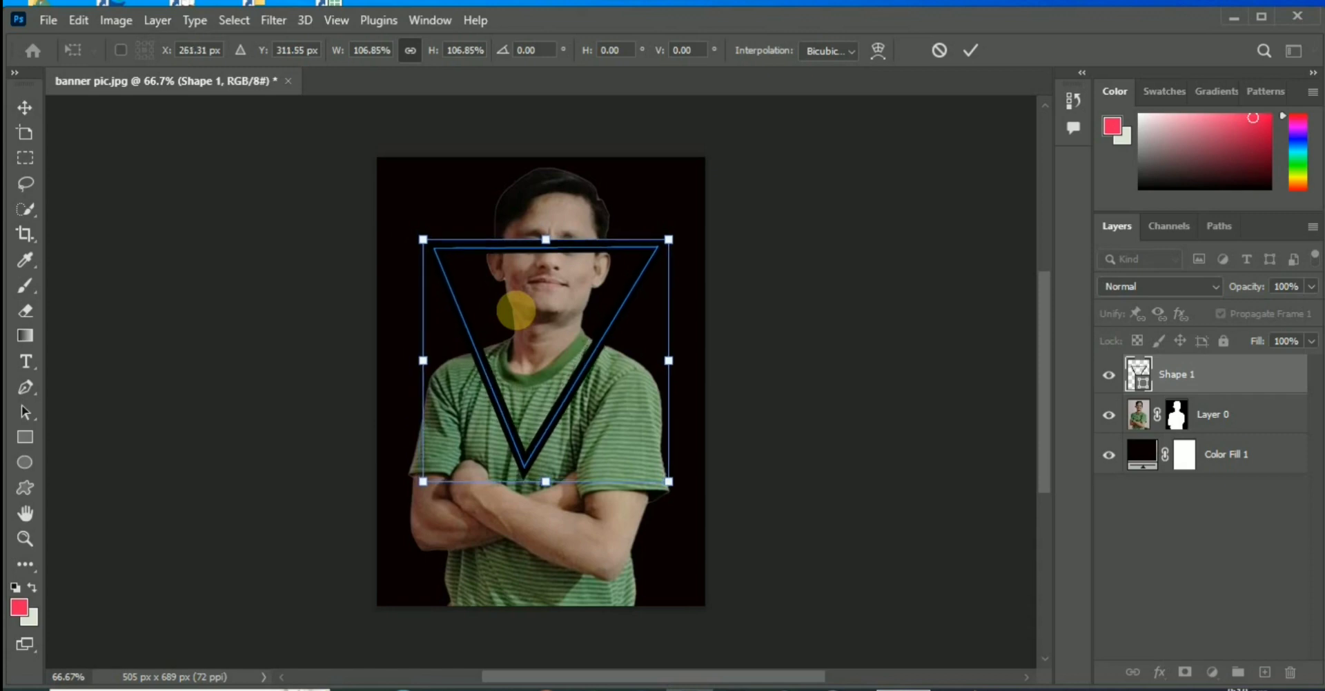
pyautogui.press('Down')
pyautogui.press('Down')
pyautogui.press('Down')
pyautogui.press('Down')
pyautogui.press('Down')
pyautogui.press('Right')
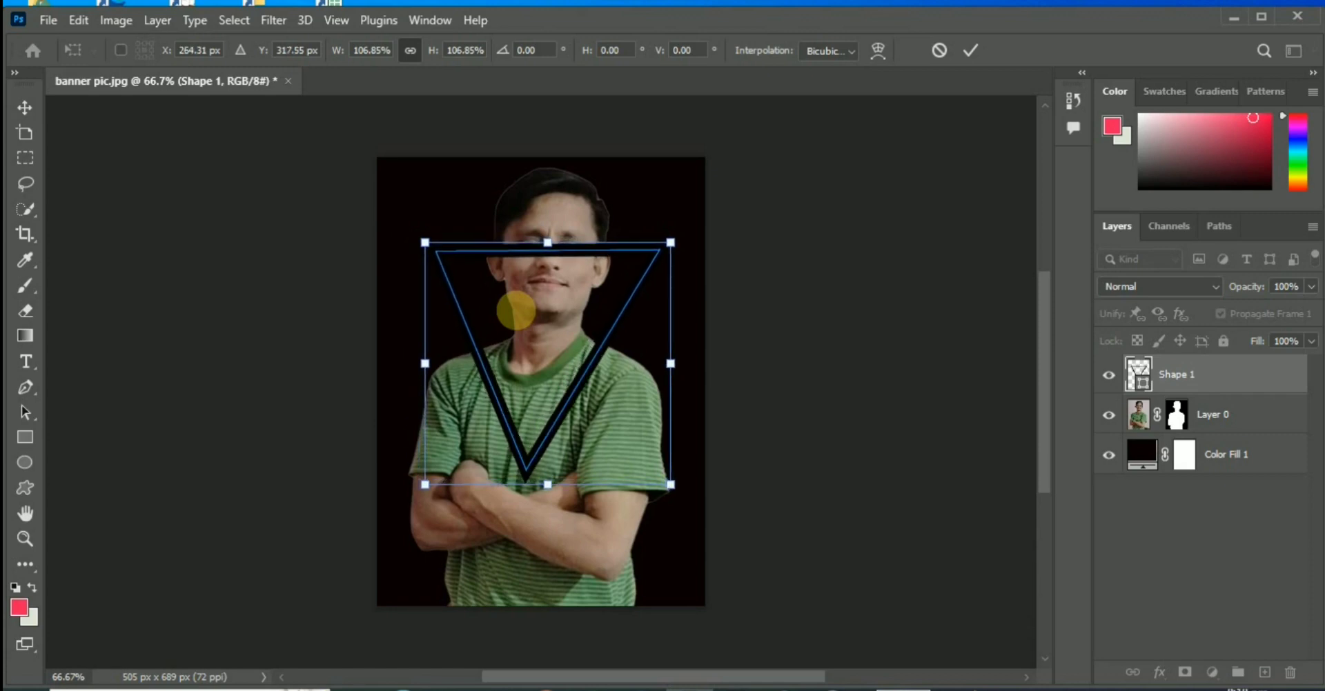
pyautogui.press('Up')
pyautogui.press('Right')
pyautogui.press('Right')
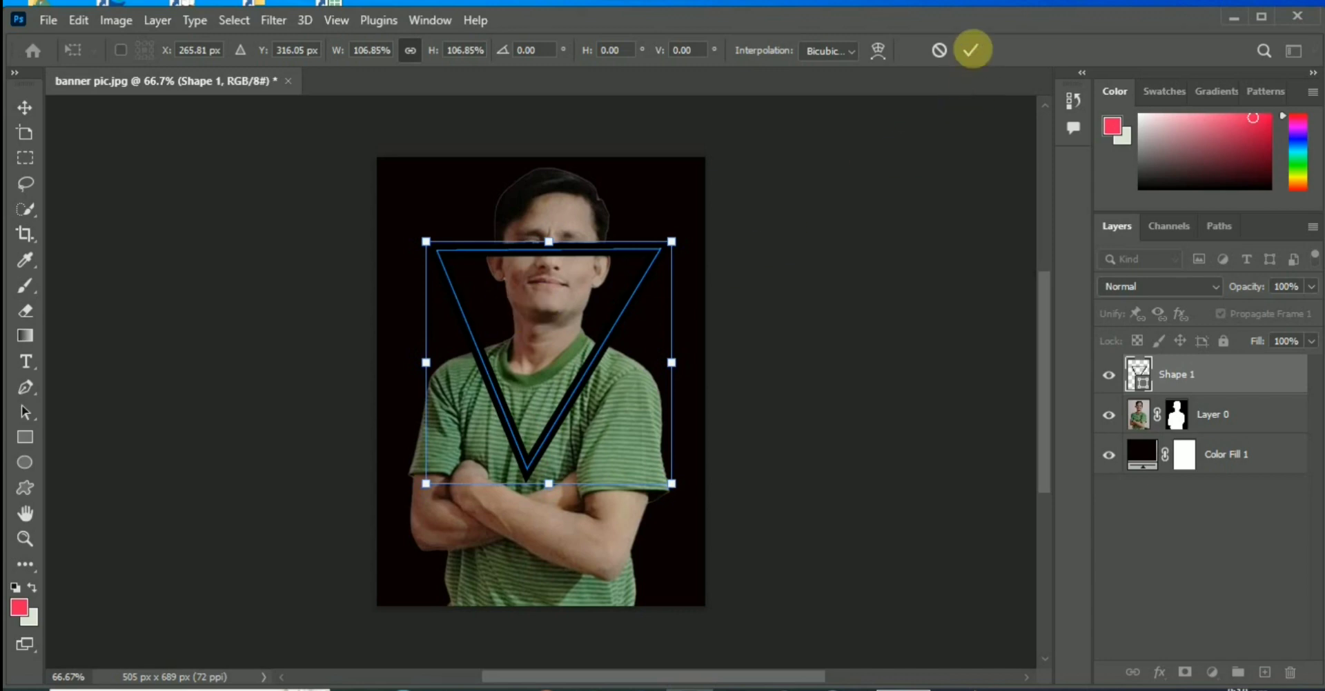
pyautogui.click(969, 50)
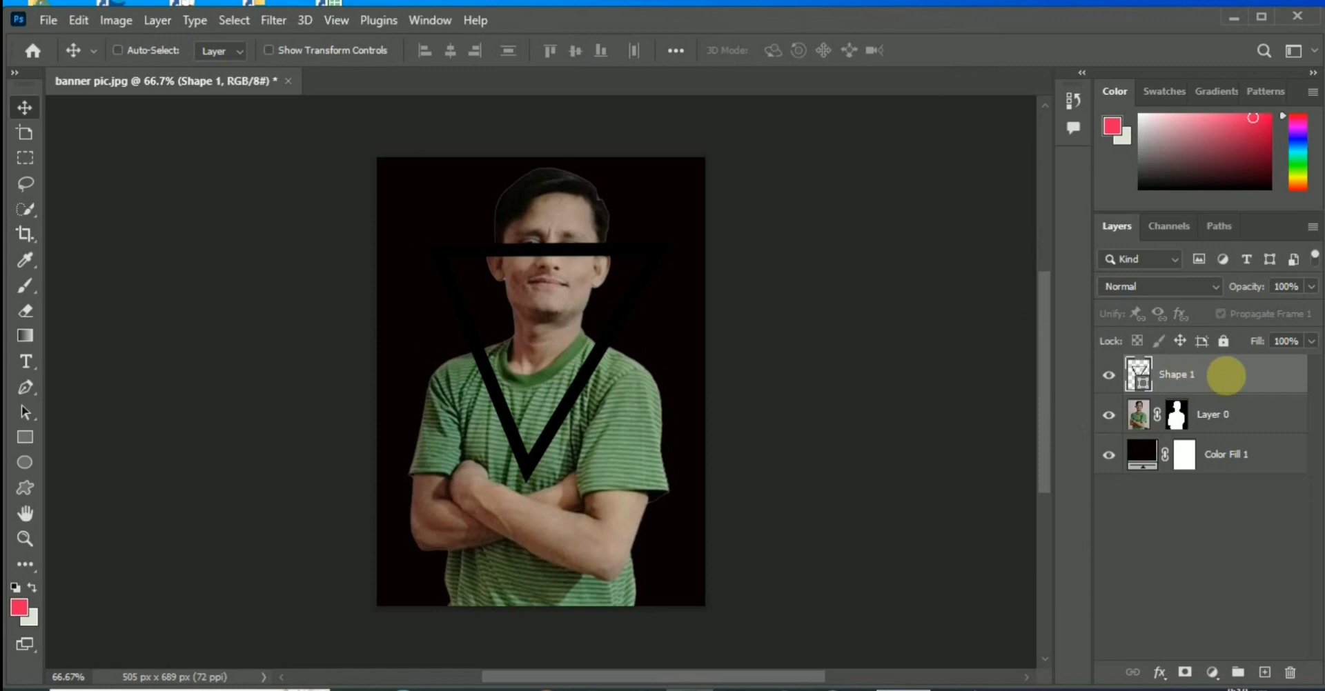
# Duplicate the triangle shape layer and add a gradient Stroke effect to the copy
pyautogui.hotkey('ctrl', 'j')
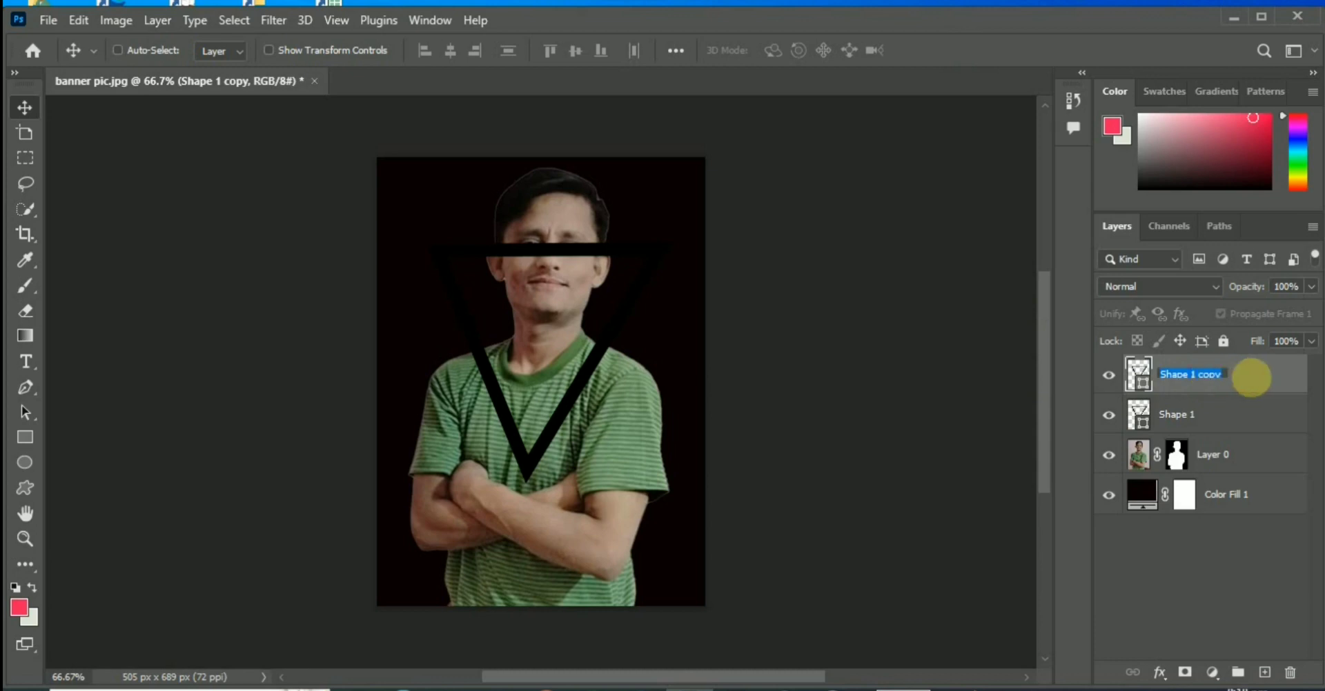
pyautogui.click(1251, 376)
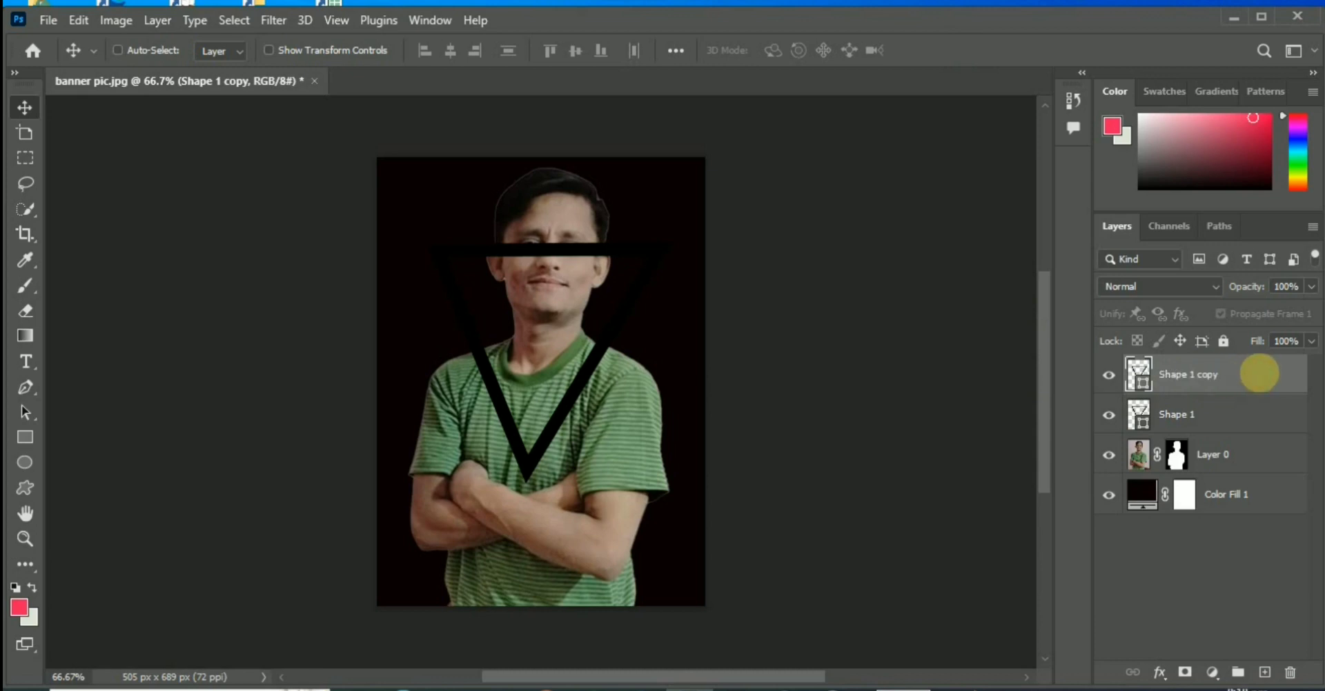
pyautogui.doubleClick(1237, 369)
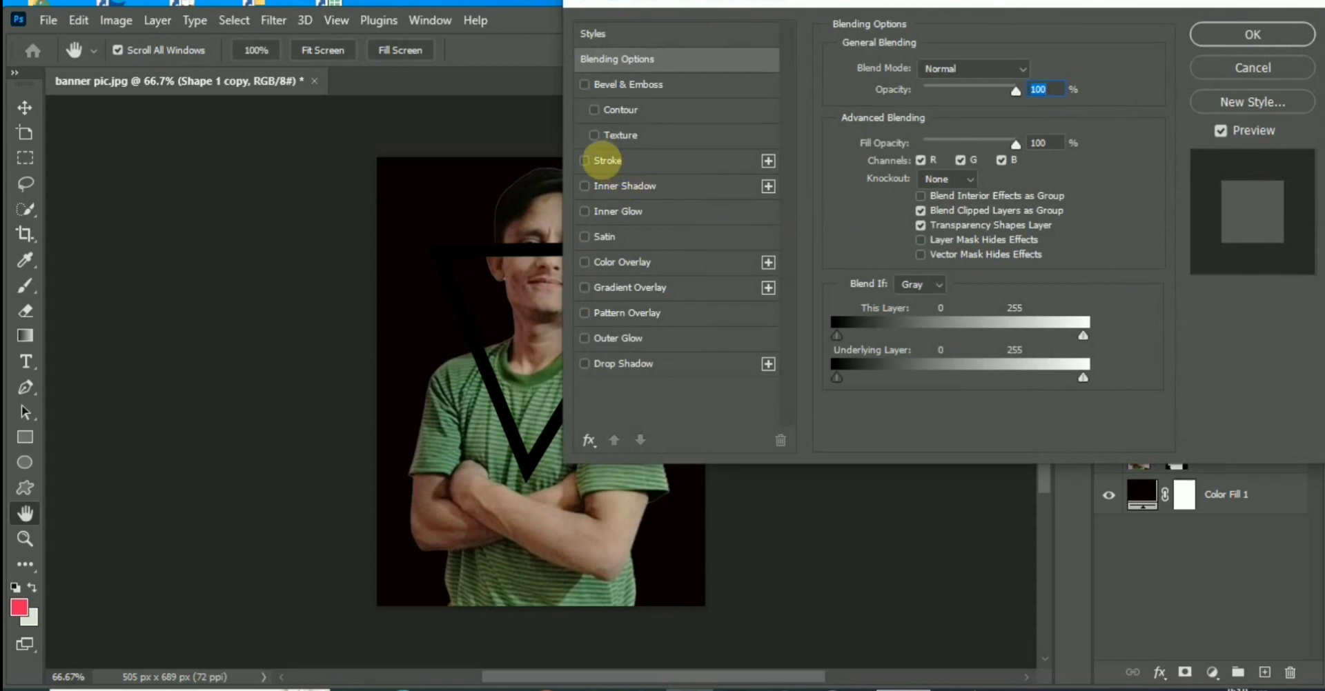
pyautogui.click(598, 160)
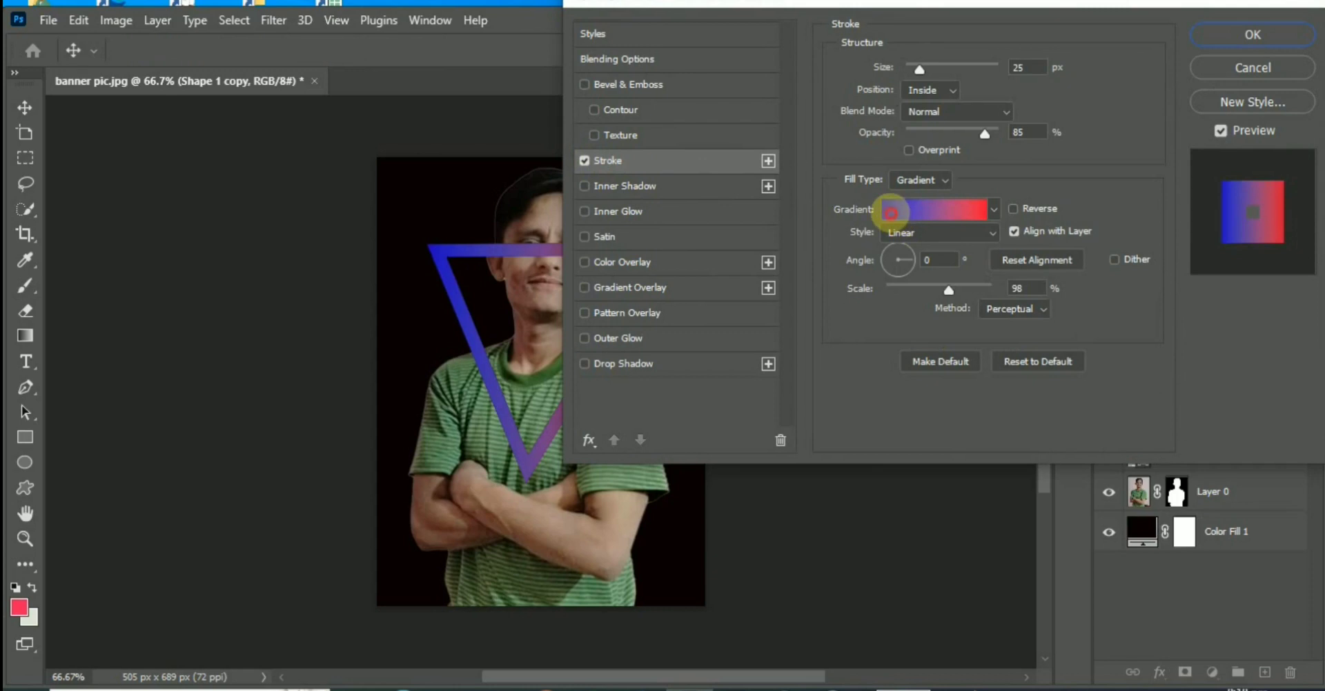
# Open the stroke's gradient for editing and confirm blue #270dea as the colour of its start stop at 0%
pyautogui.click(890, 213)
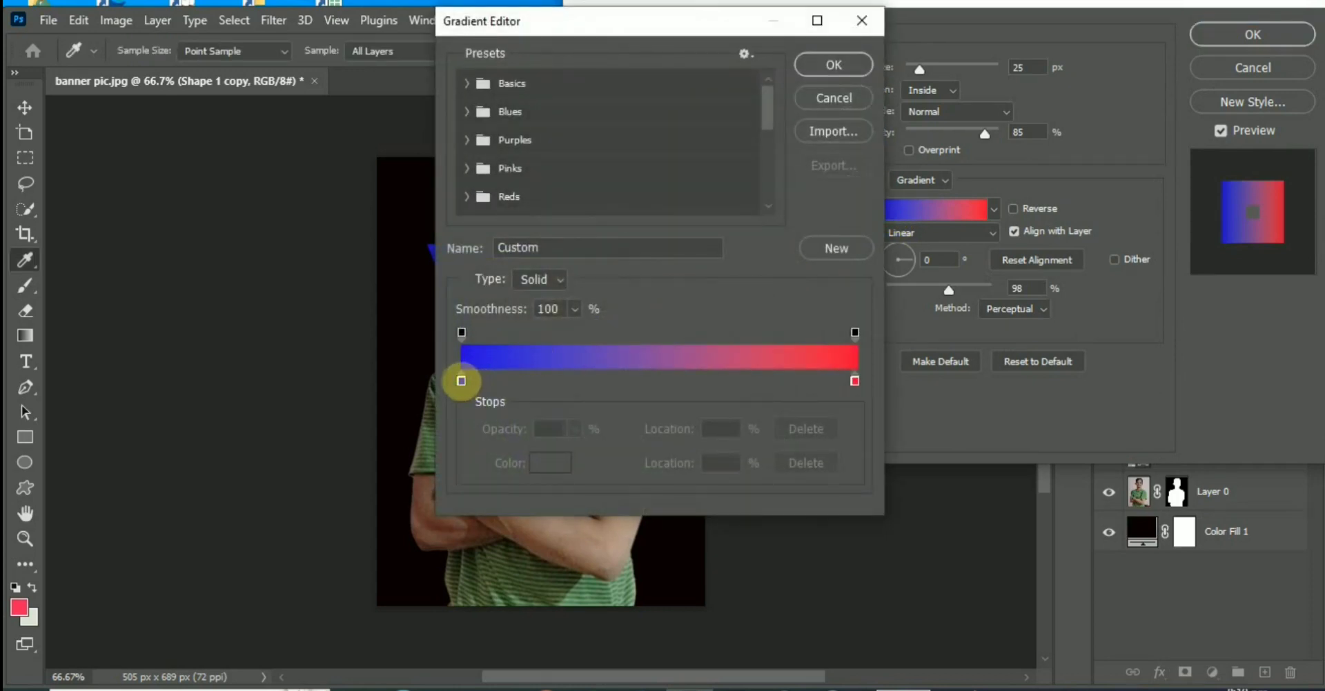
pyautogui.click(461, 381)
pyautogui.click(551, 462)
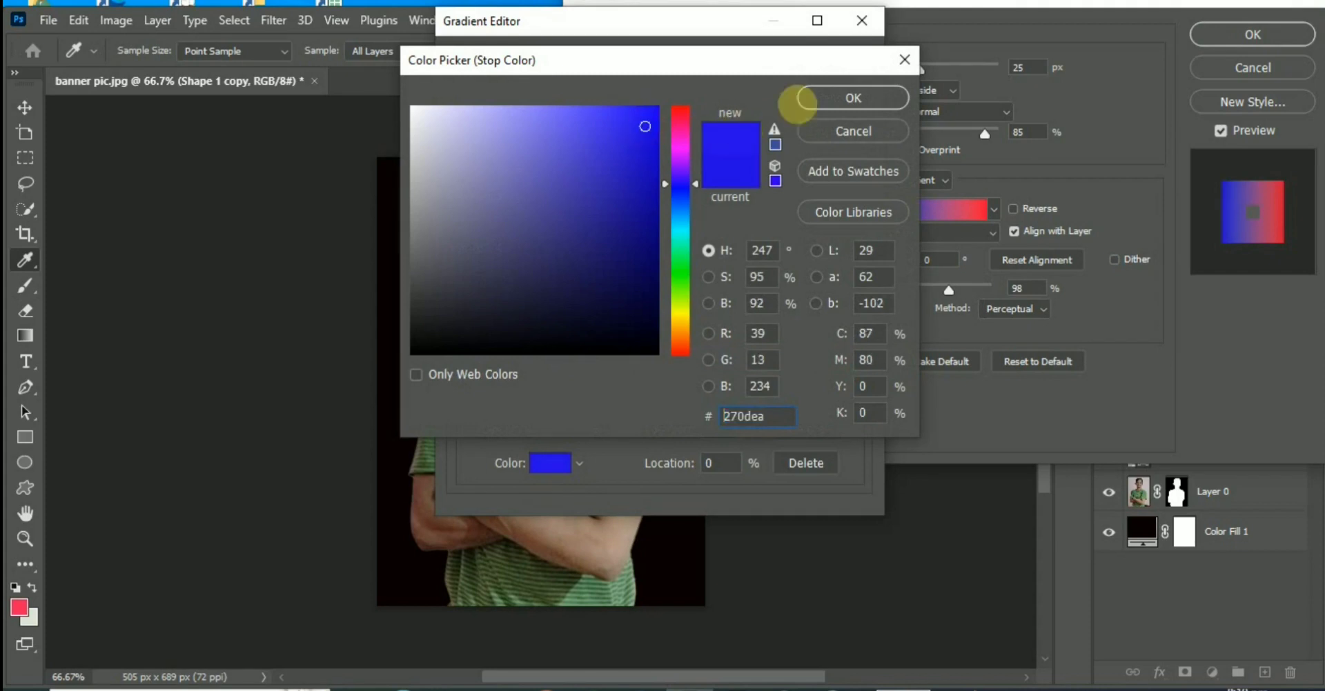
pyautogui.click(809, 98)
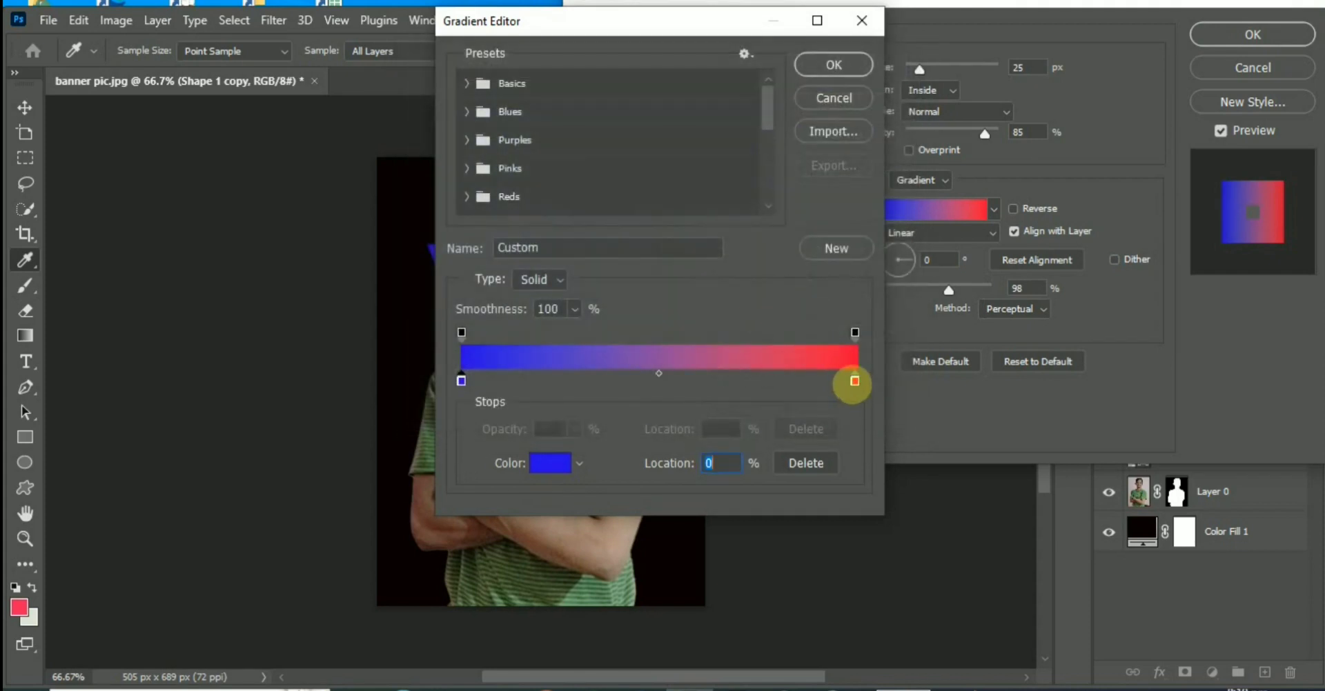
# Set the gradient's end stop at 100% to red #f30839 and apply the gradient
pyautogui.click(853, 380)
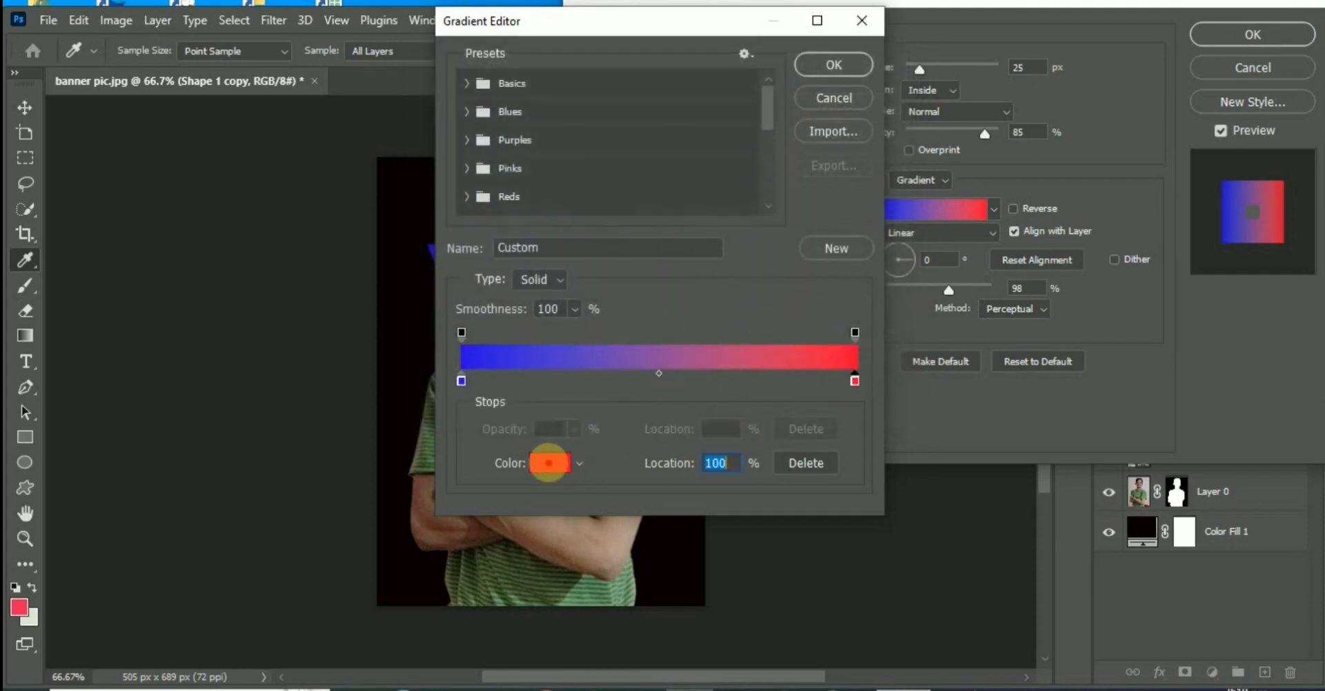
pyautogui.click(548, 463)
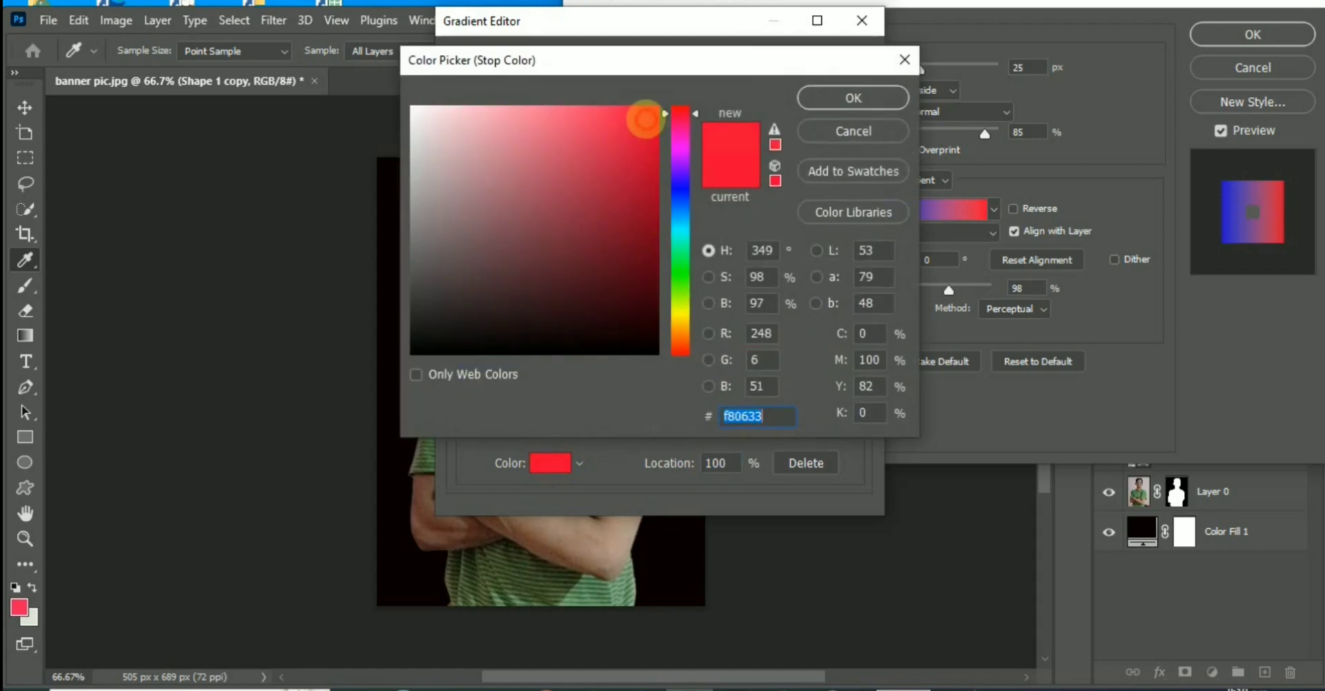
pyautogui.click(645, 119)
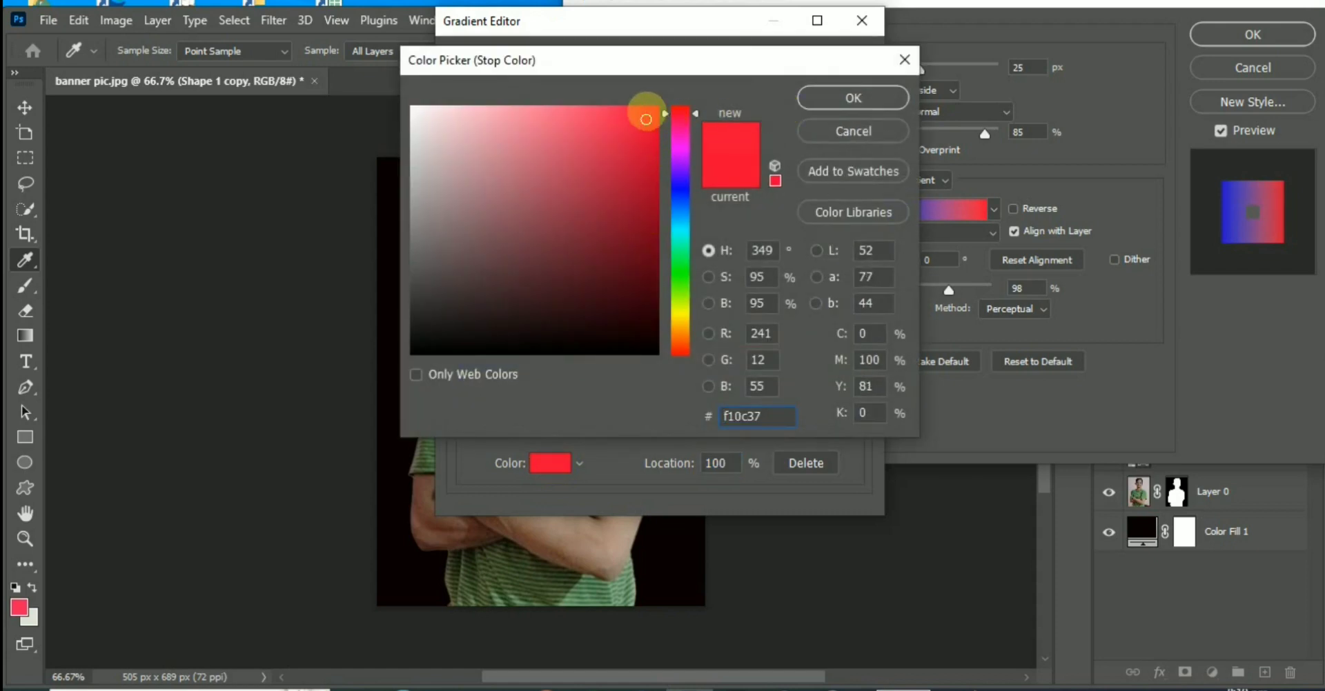
pyautogui.moveTo(645, 119); pyautogui.dragTo(646, 111)
pyautogui.click(680, 109)
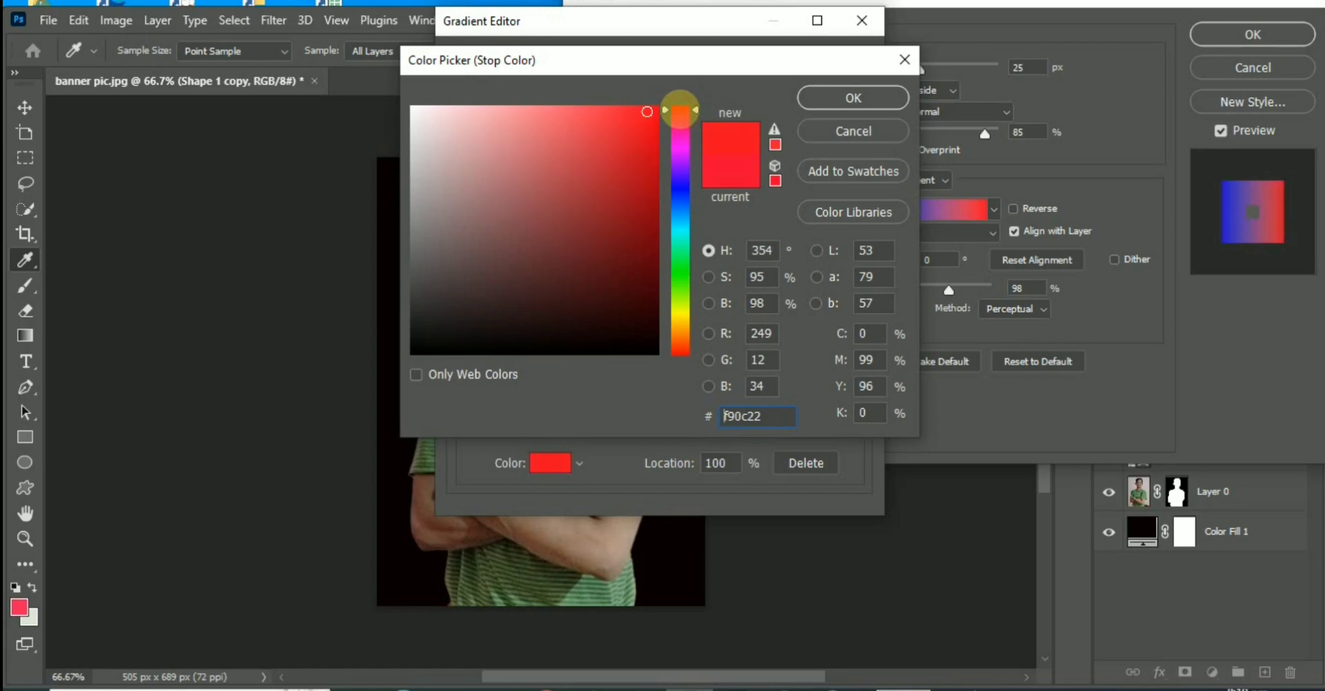
pyautogui.click(680, 115)
pyautogui.click(680, 119)
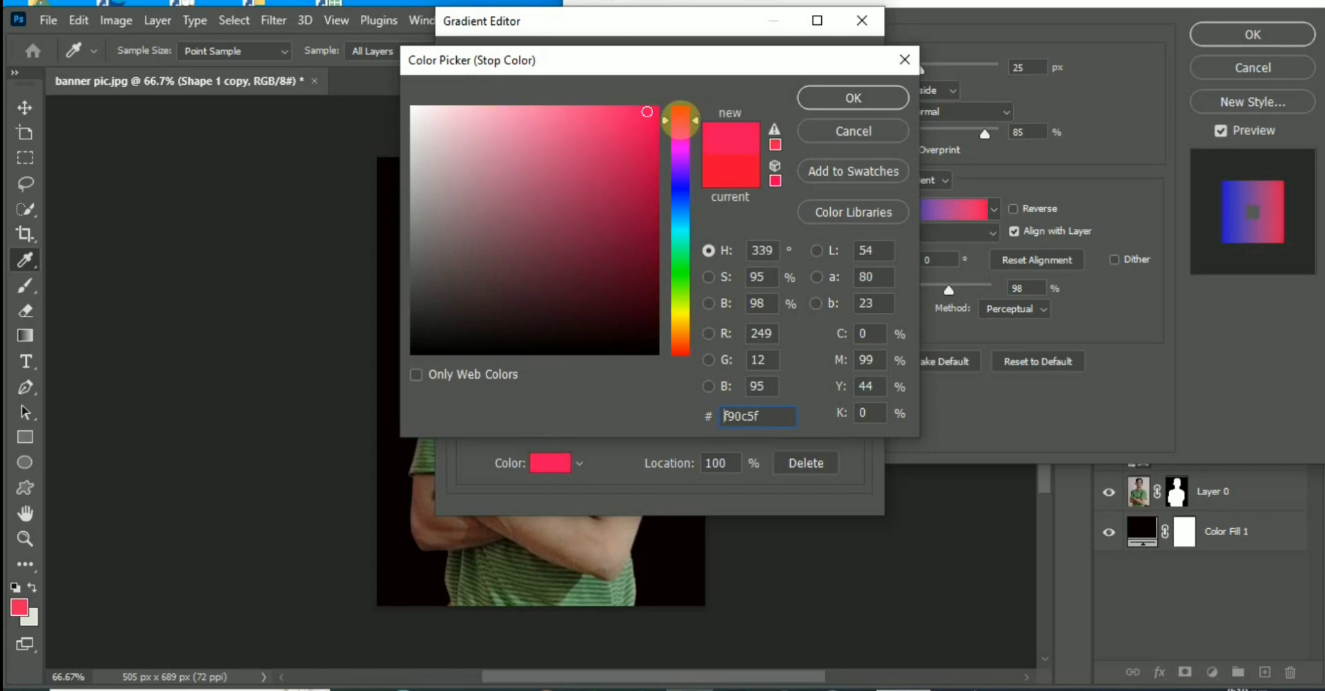
pyautogui.click(680, 117)
pyautogui.click(679, 114)
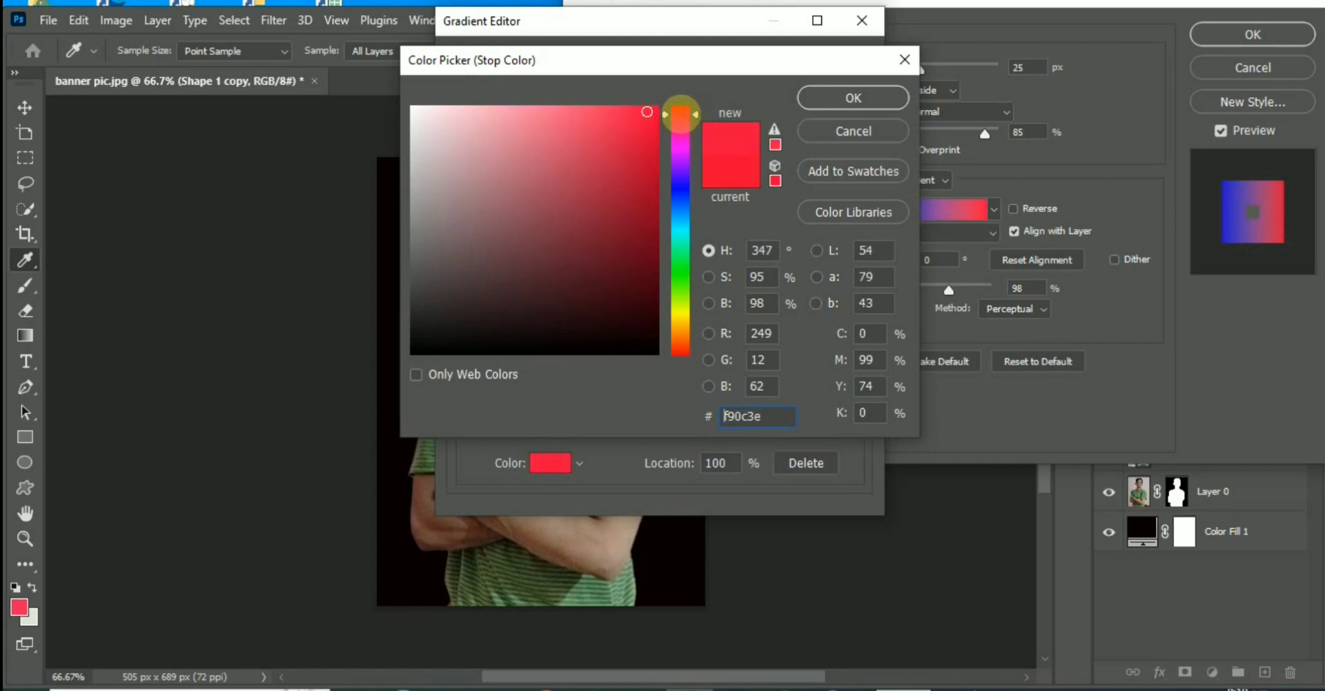
pyautogui.click(651, 117)
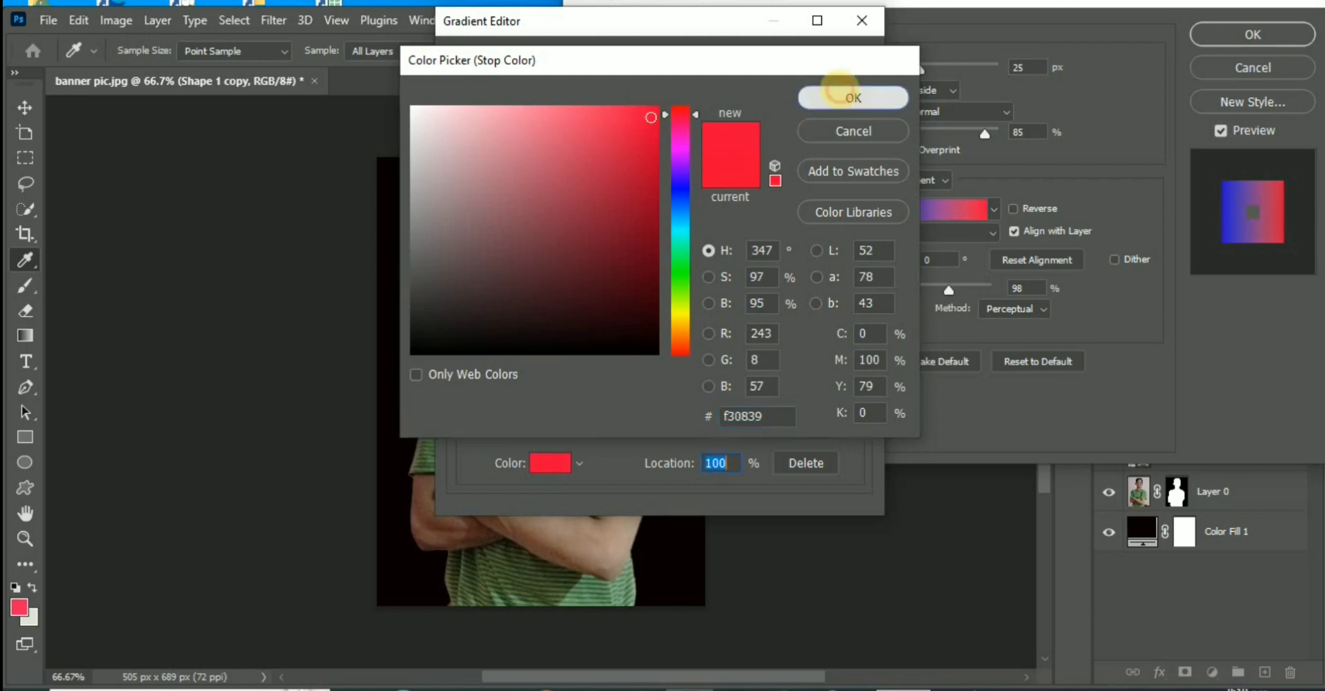
pyautogui.click(839, 91)
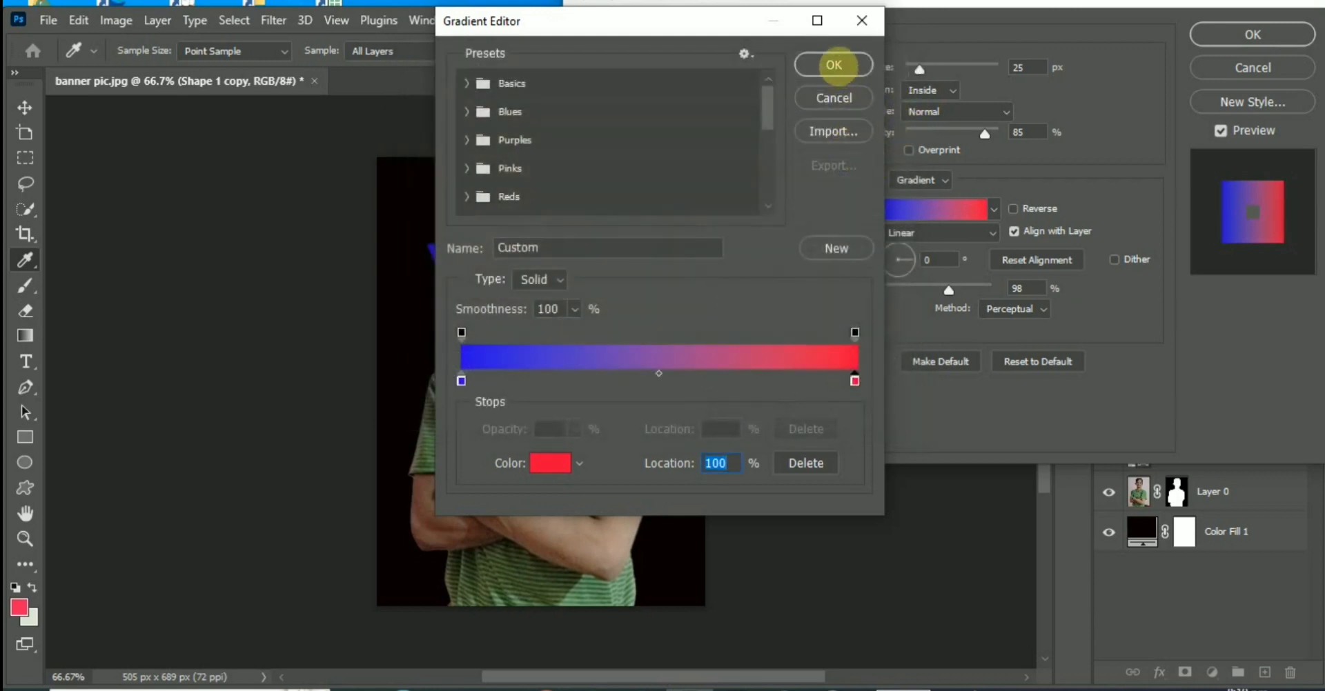
pyautogui.click(834, 64)
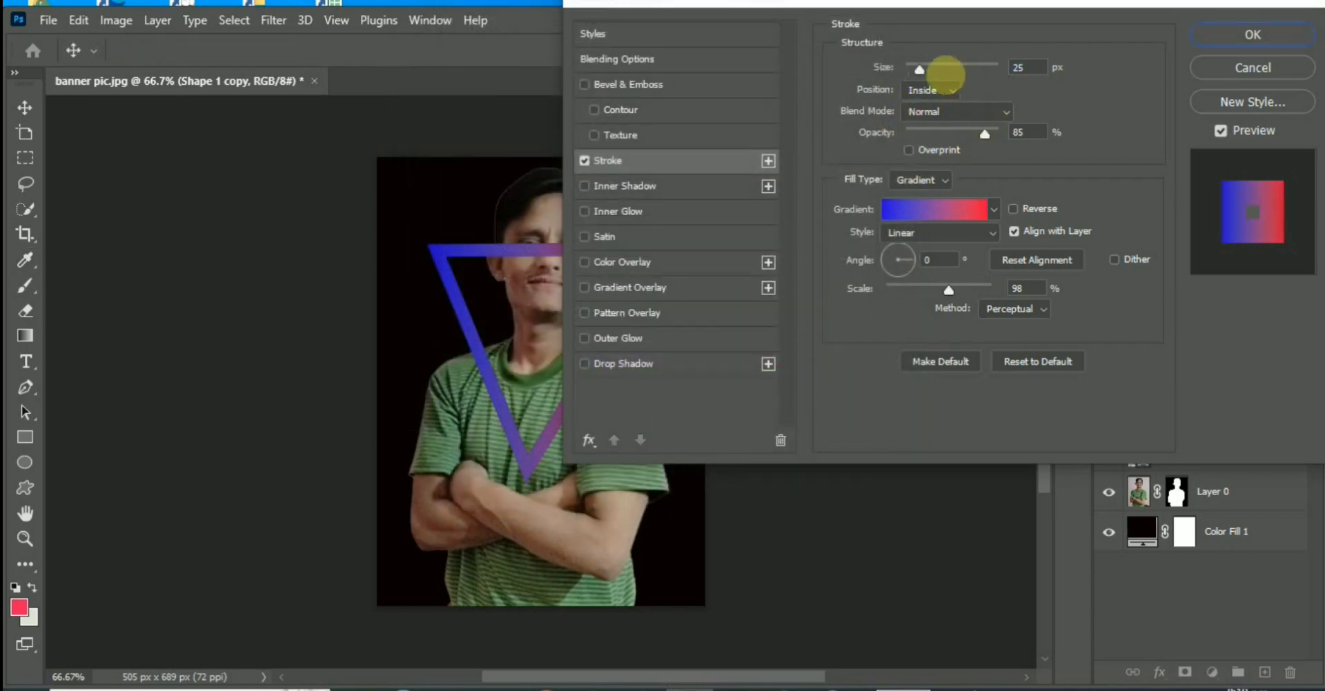
# Set the triangle stroke's size to 20 px and its opacity to 90%
pyautogui.click(1024, 71)
pyautogui.press('BackSpace')
pyautogui.press('BackSpace')
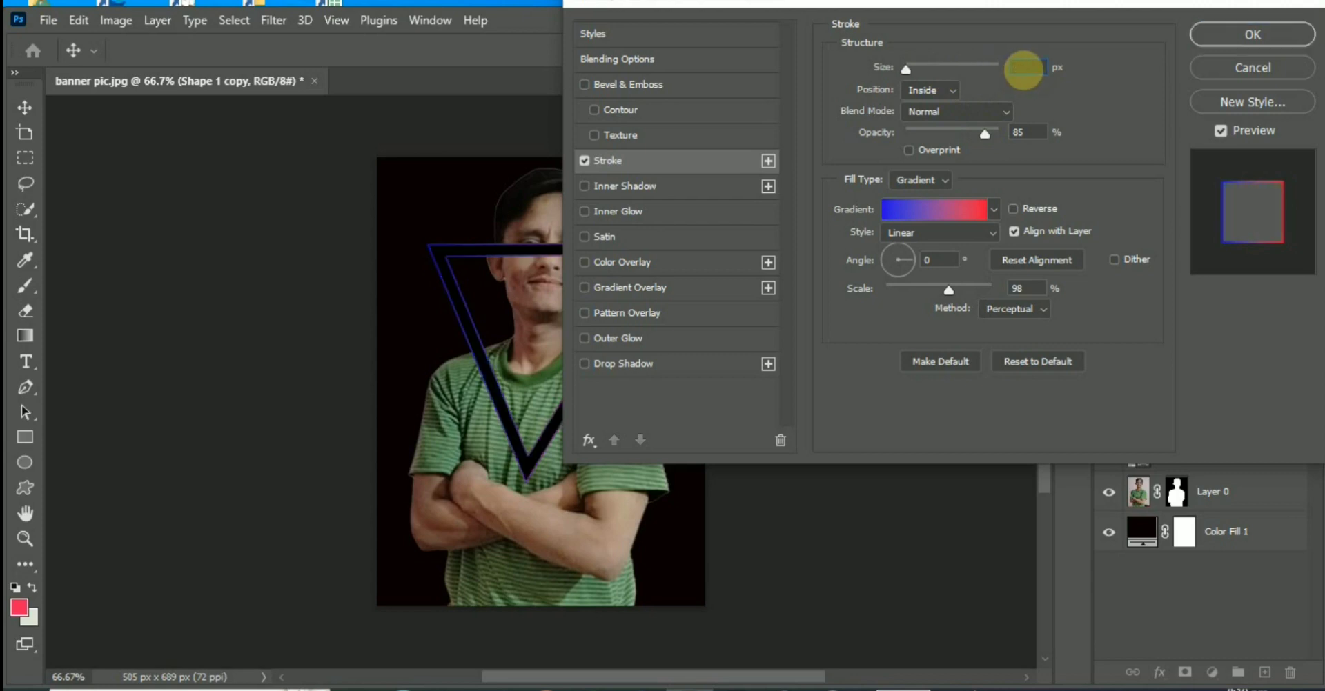
pyautogui.write('2')
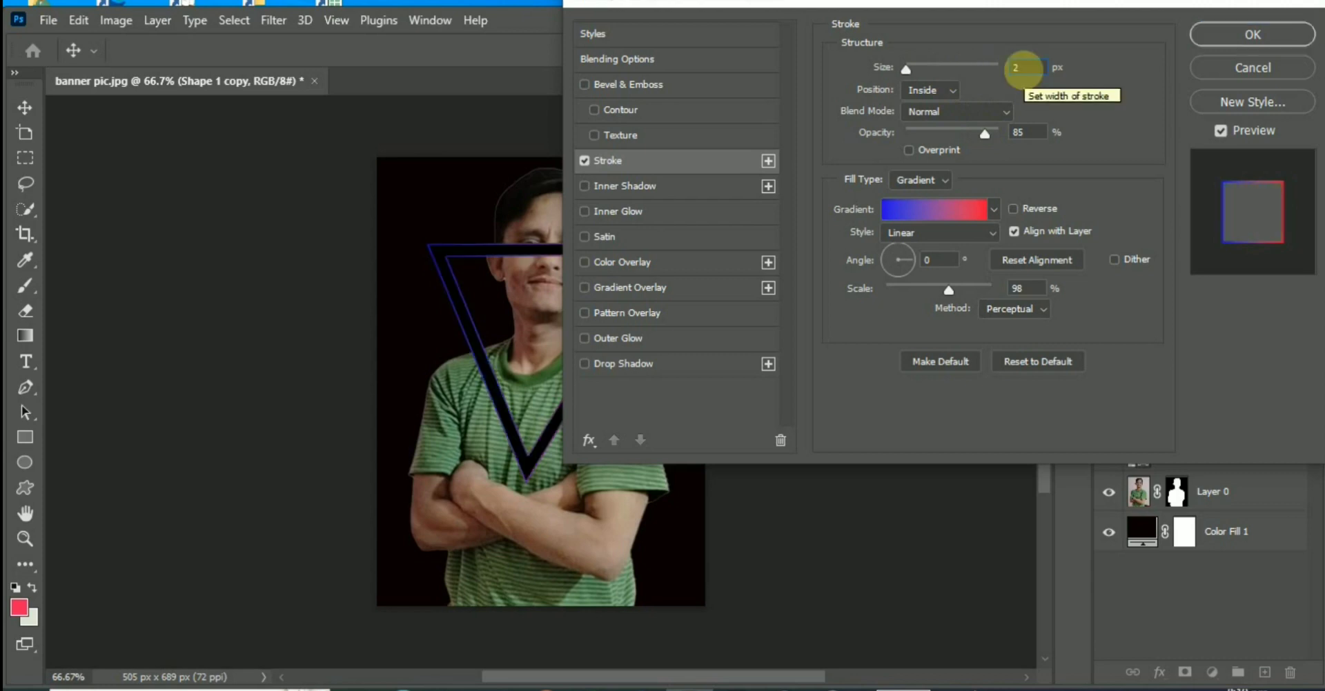
pyautogui.write('0')
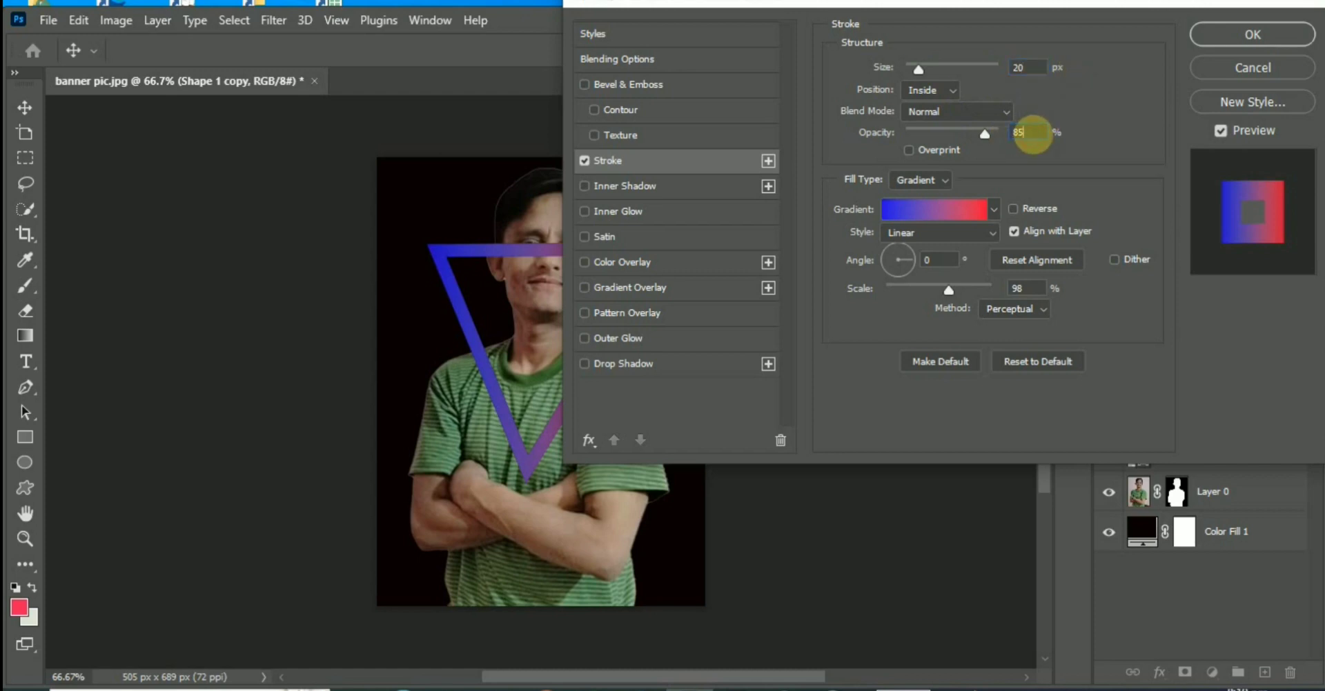
pyautogui.click(1024, 132)
pyautogui.press('BackSpace')
pyautogui.press('BackSpace')
pyautogui.write('9')
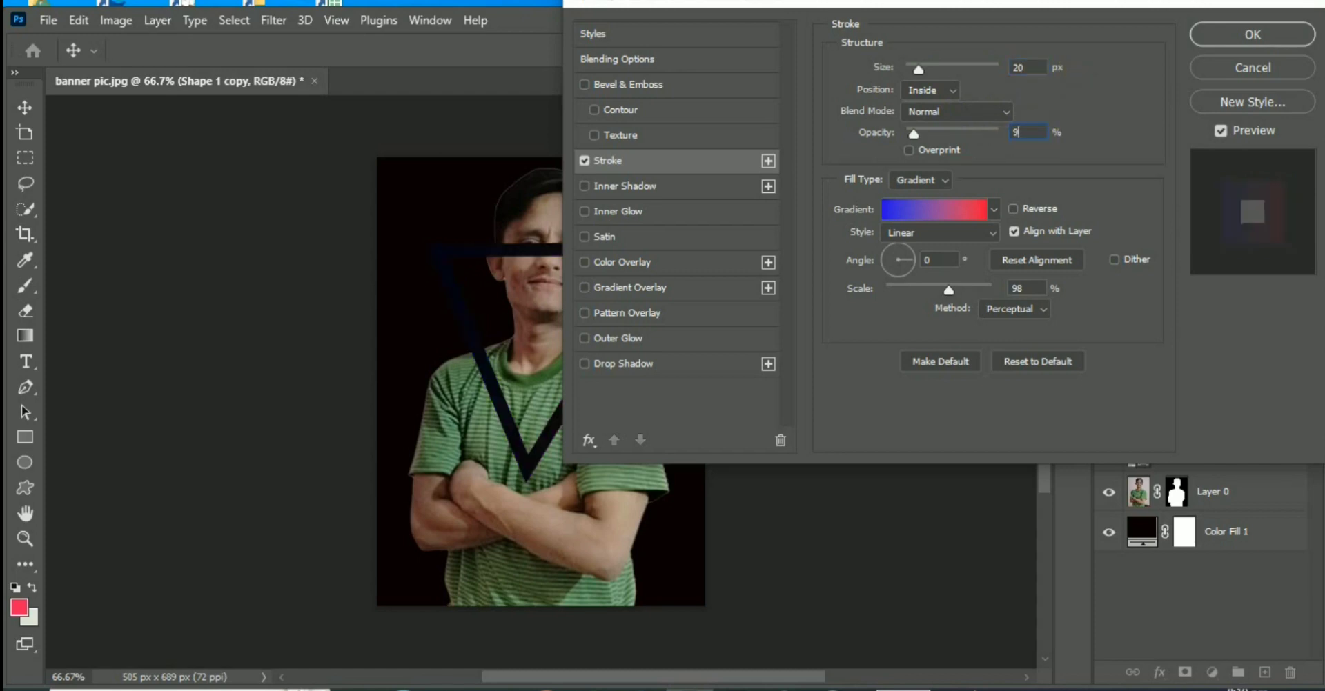
pyautogui.write('0')
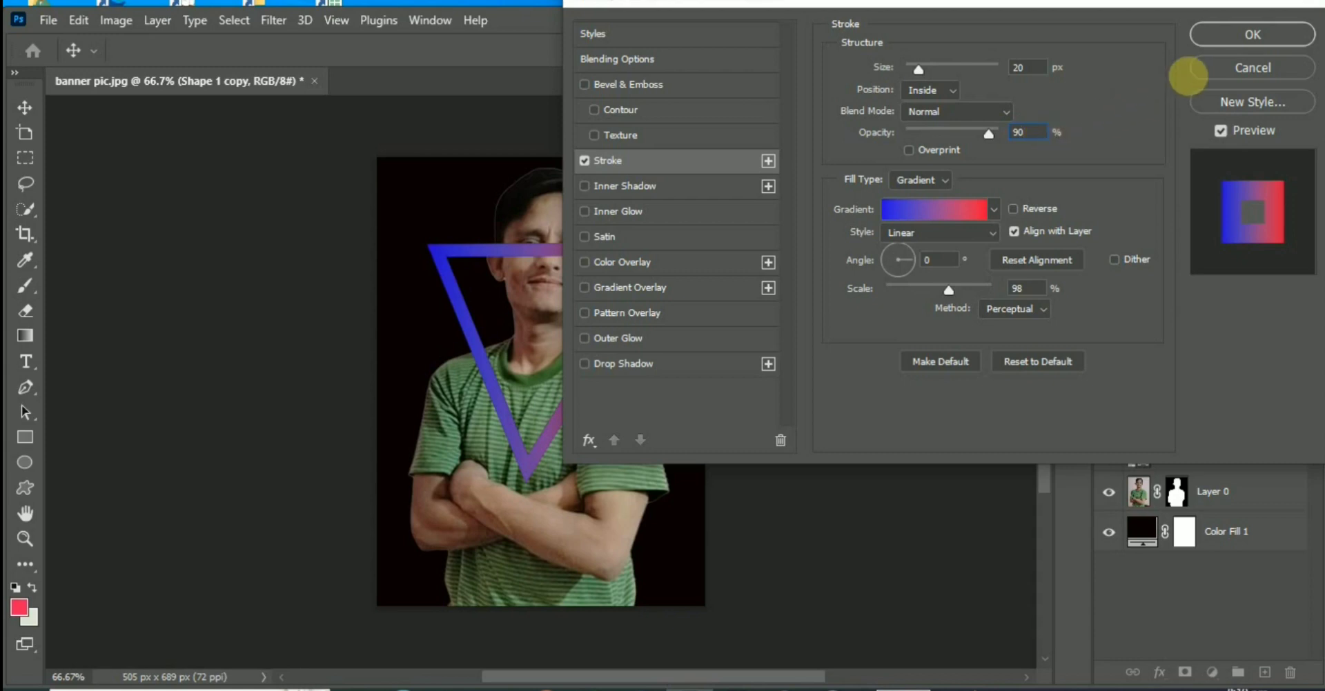
# Try the Outside position for the stroke, set it back to Inside and apply the layer style
pyautogui.click(944, 90)
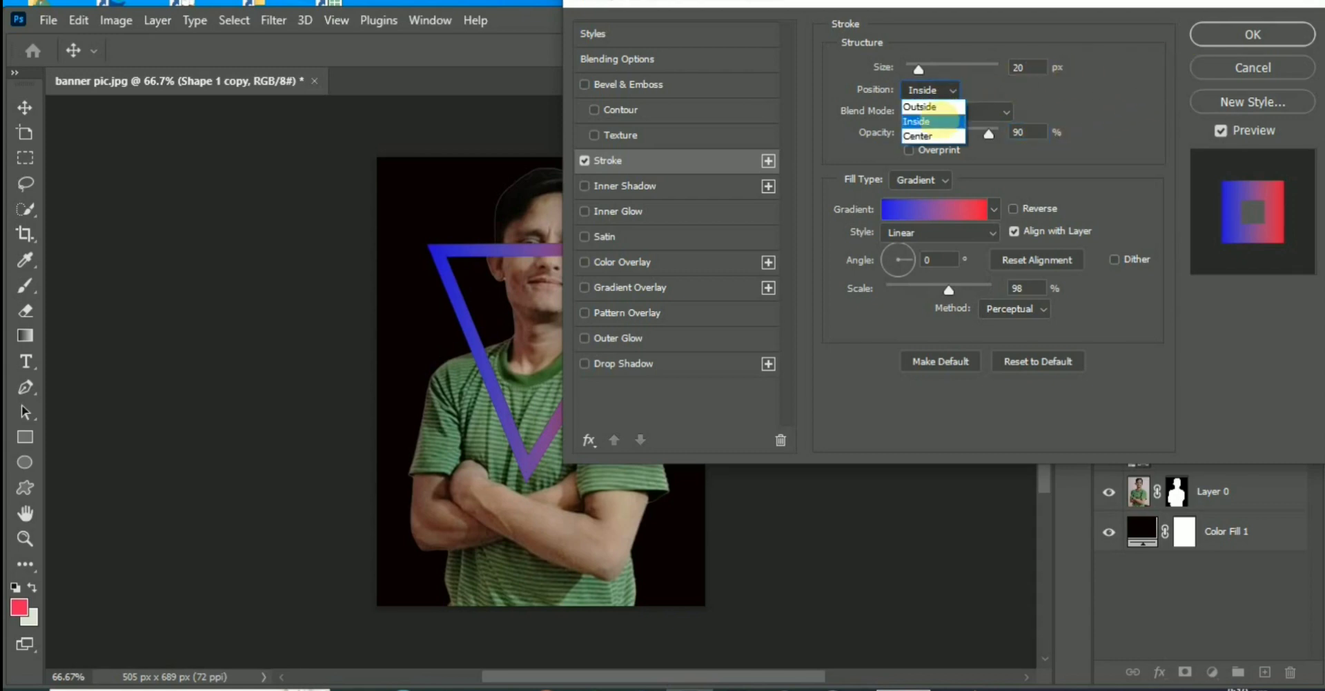
pyautogui.click(921, 106)
pyautogui.click(950, 90)
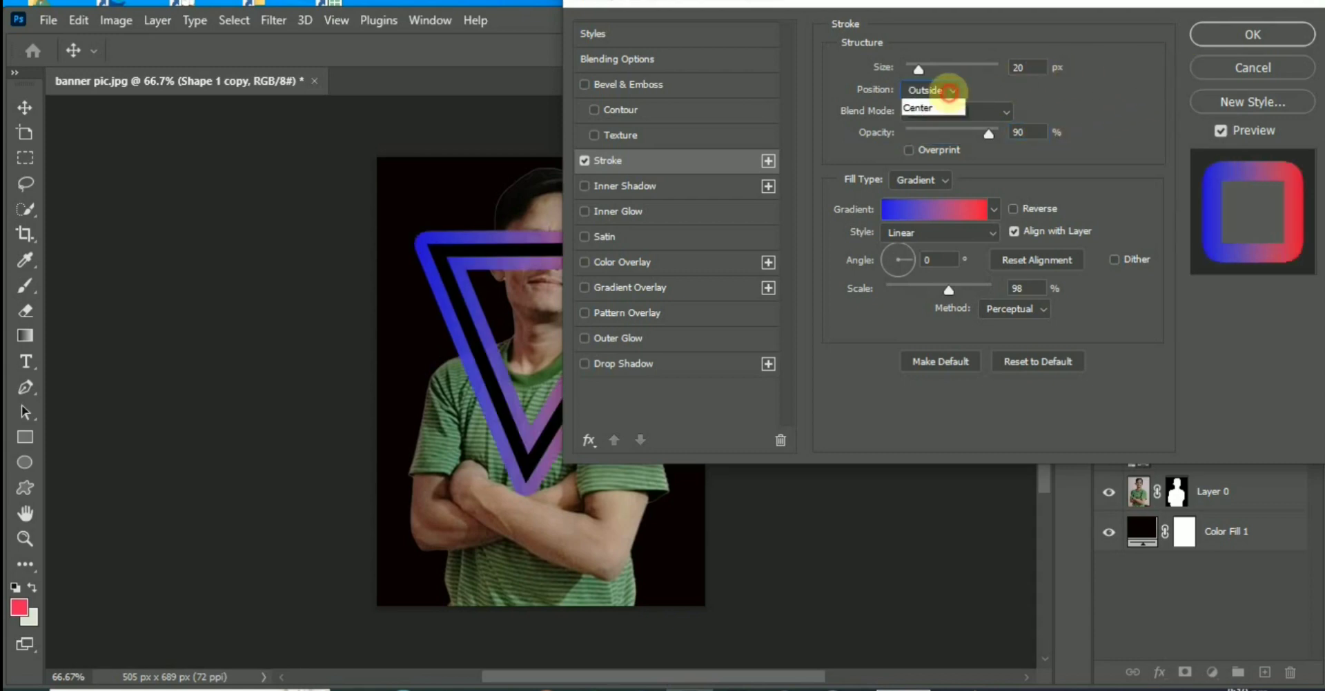
pyautogui.click(928, 121)
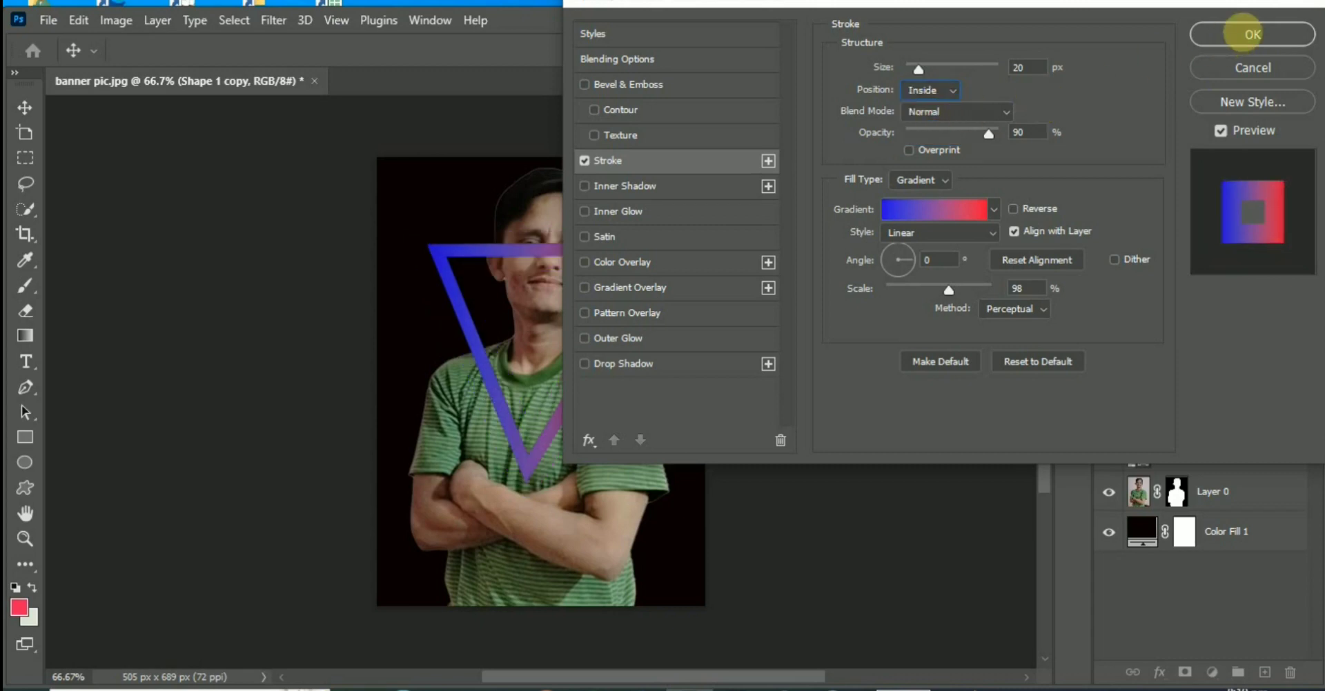
pyautogui.click(1244, 34)
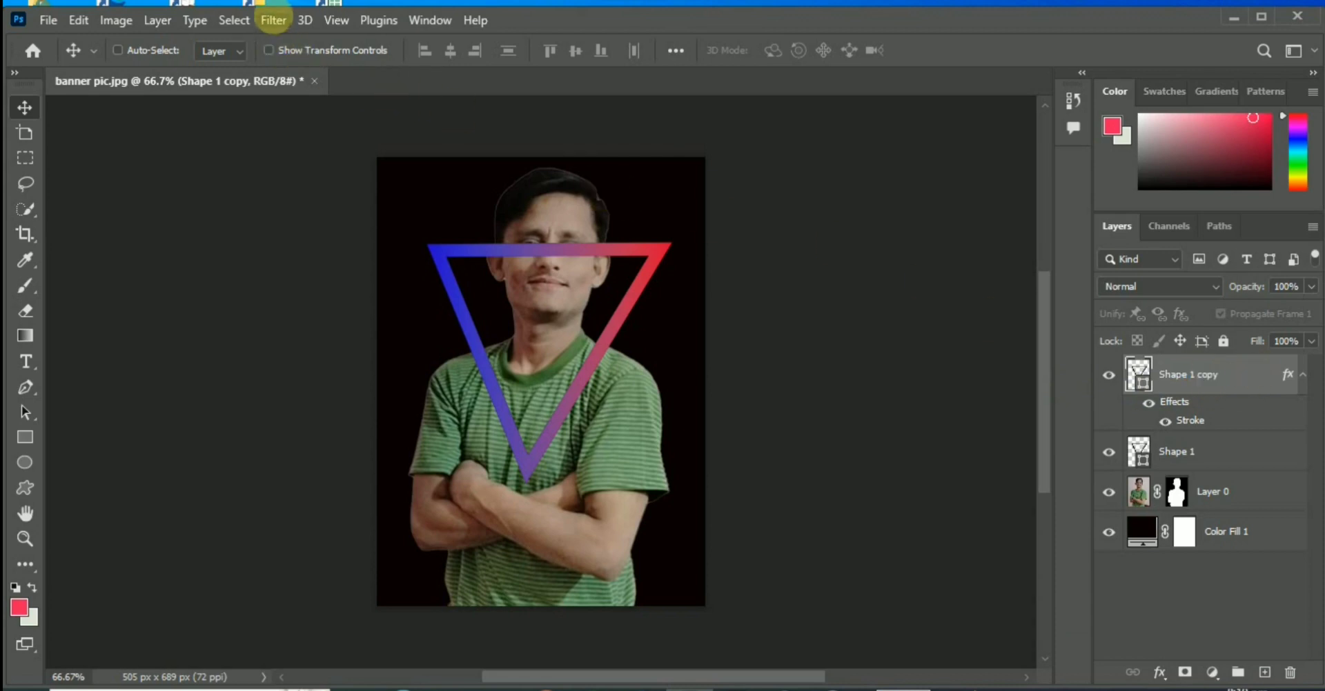
# Convert the gradient triangle copy to a smart object and apply a Gaussian Blur with a 6-pixel radius
pyautogui.click(273, 19)
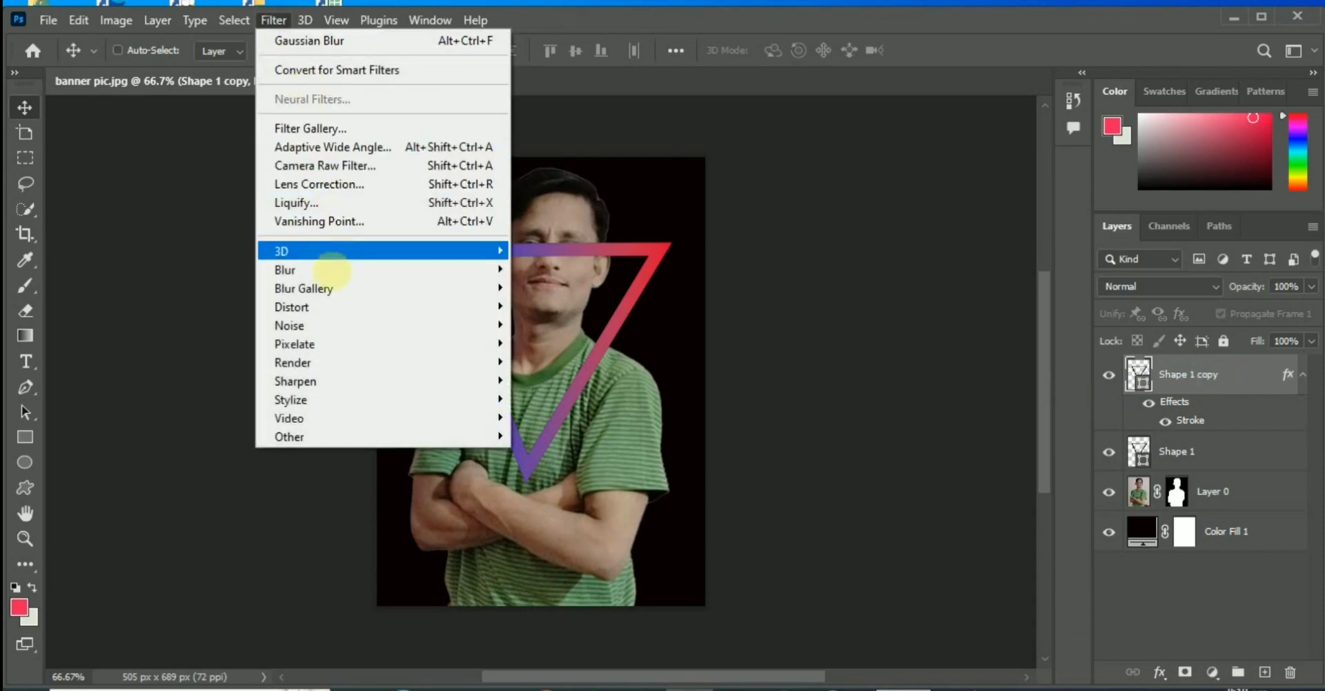
pyautogui.moveTo(333, 288)
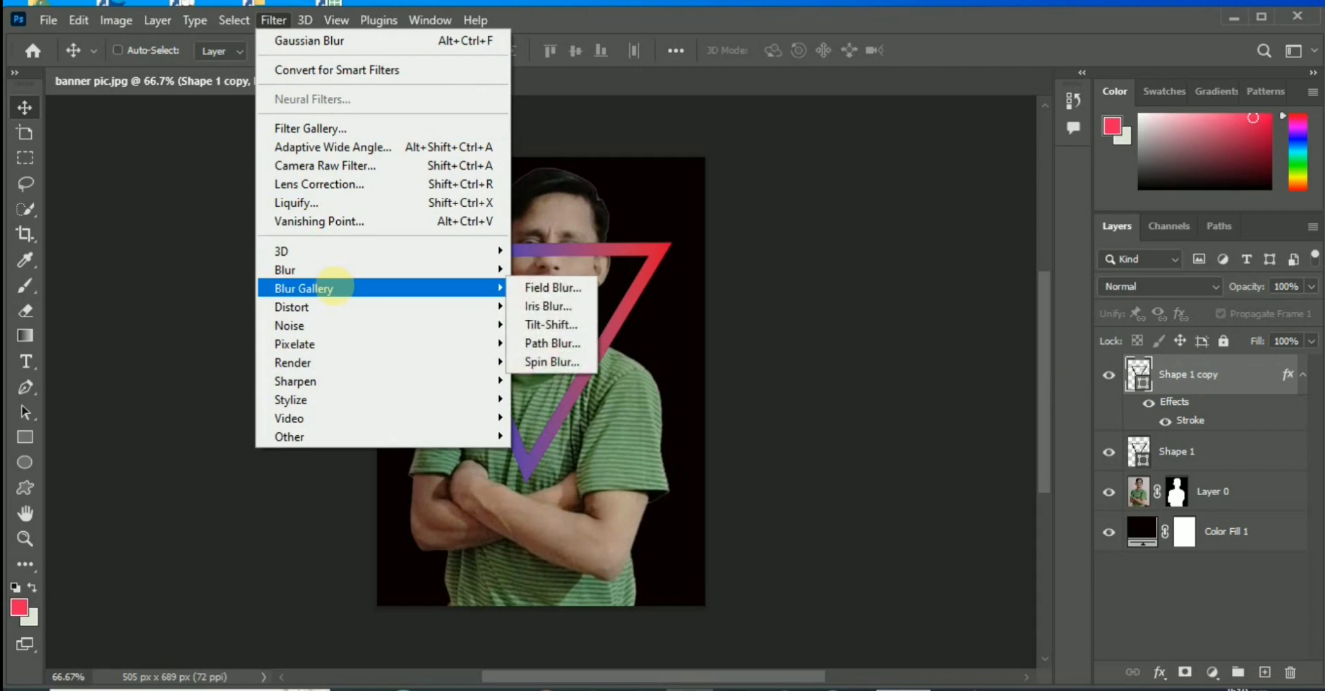
pyautogui.moveTo(404, 269)
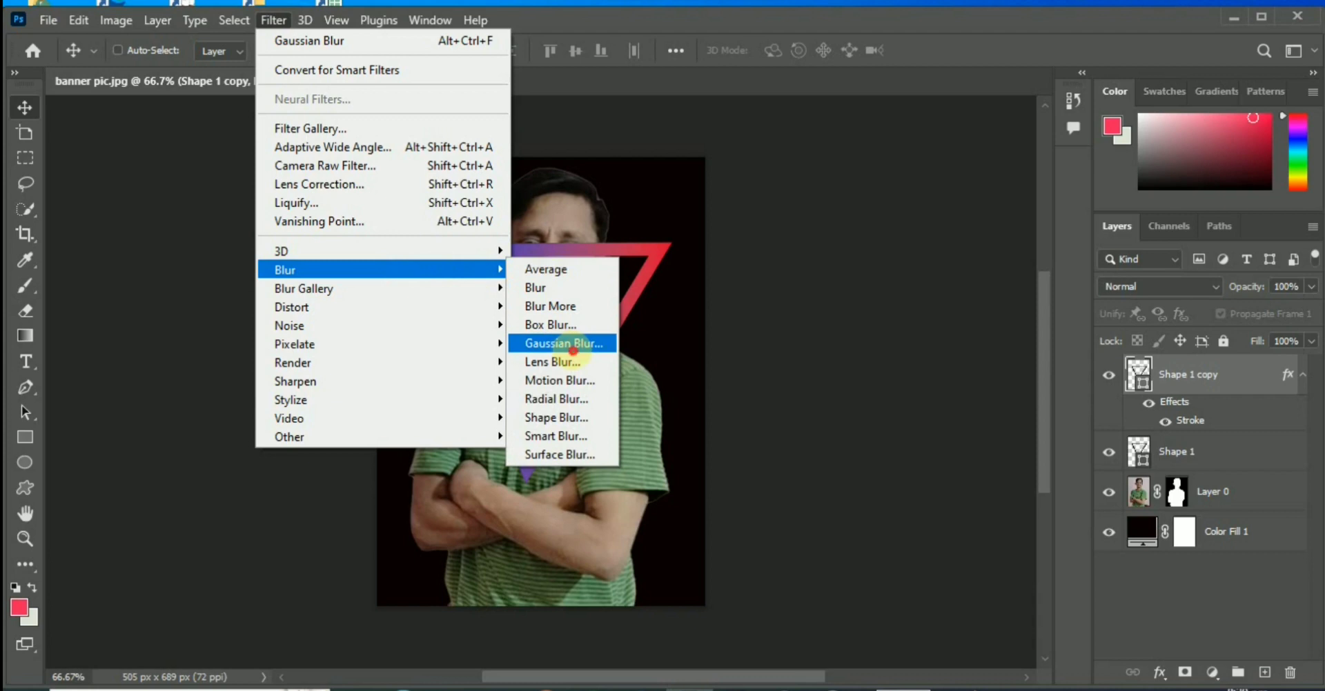
pyautogui.click(573, 350)
pyautogui.click(688, 248)
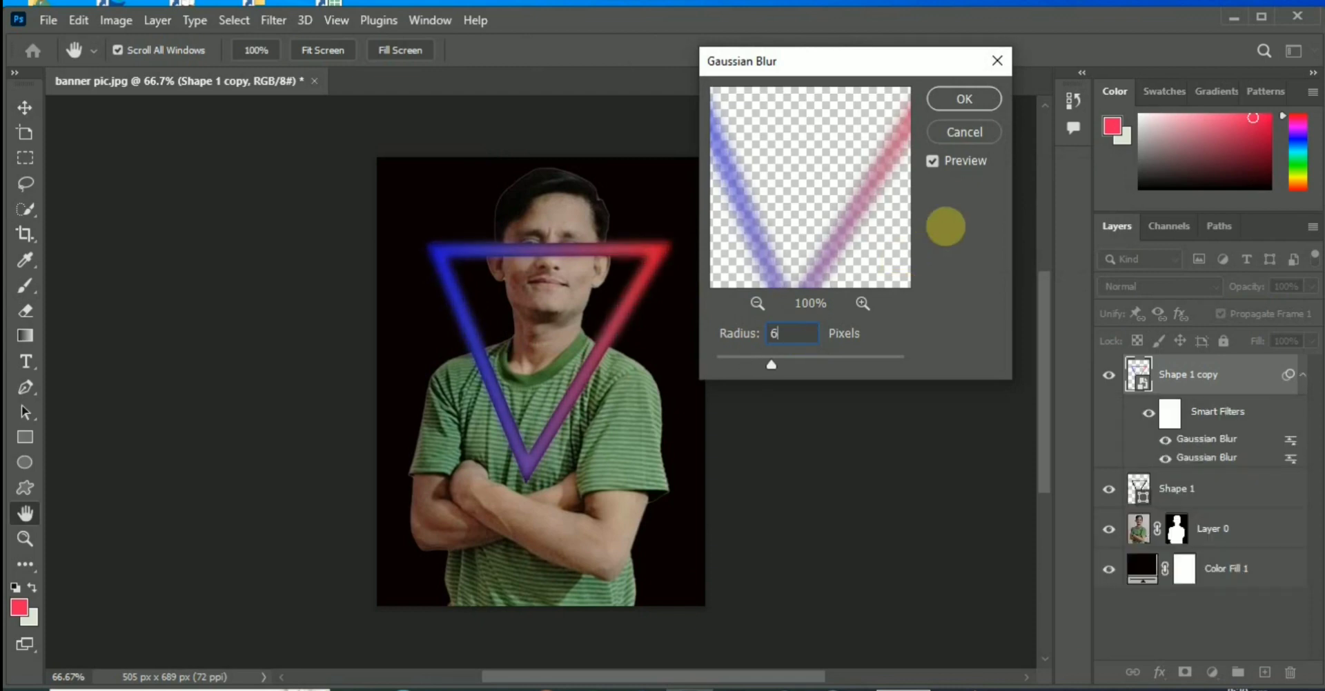
pyautogui.click(963, 100)
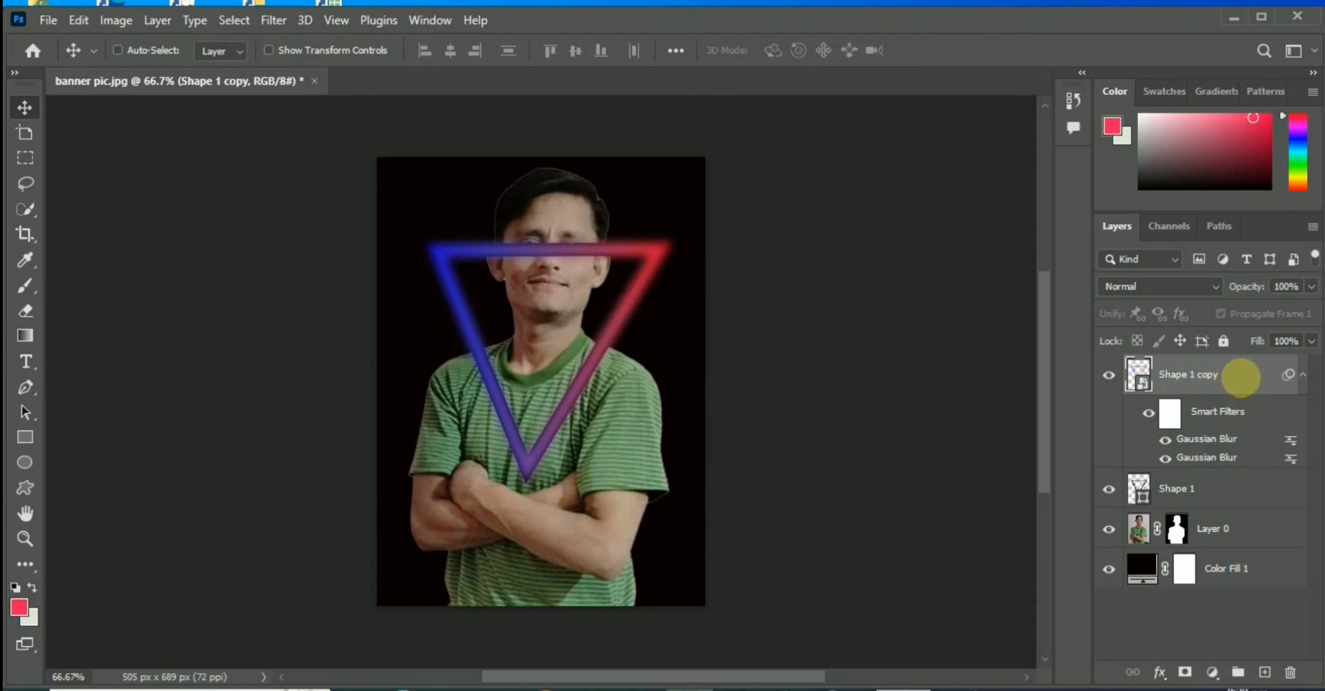
# Create a new layer above the blurred triangle and ready the Brush tool with blue #3021f3 as the foreground colour
pyautogui.click(1264, 672)
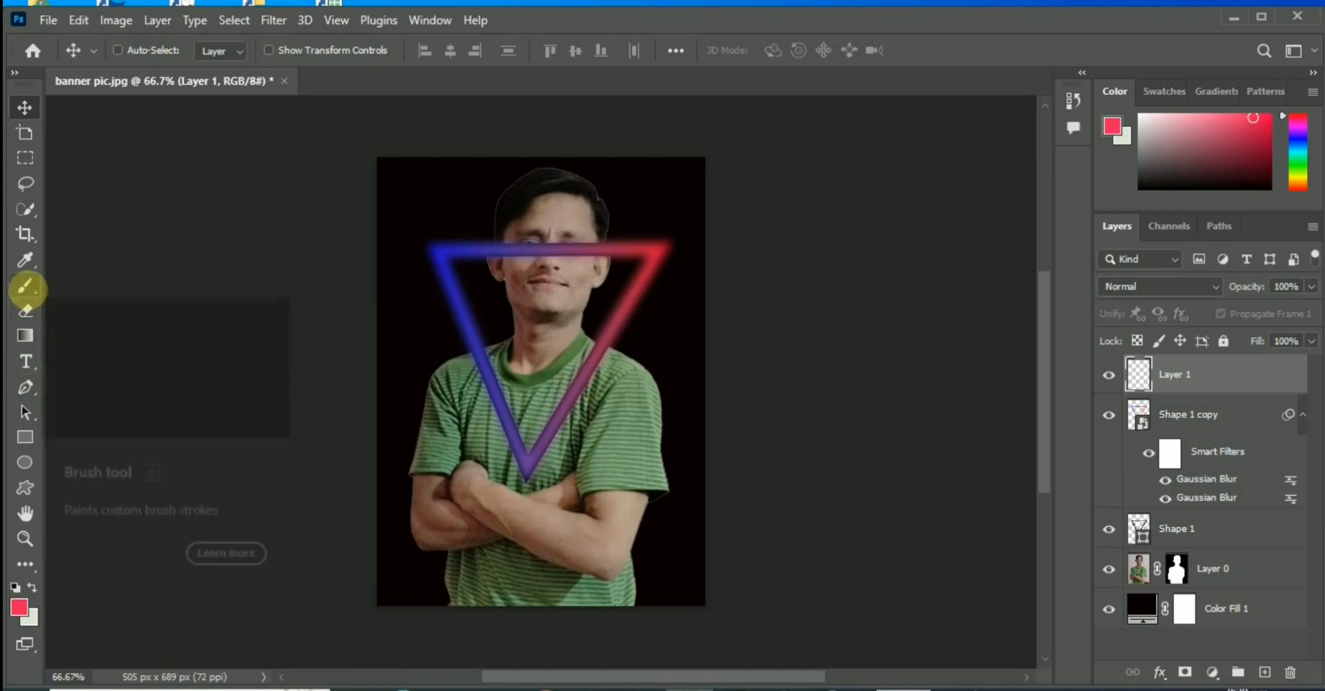
pyautogui.click(25, 287)
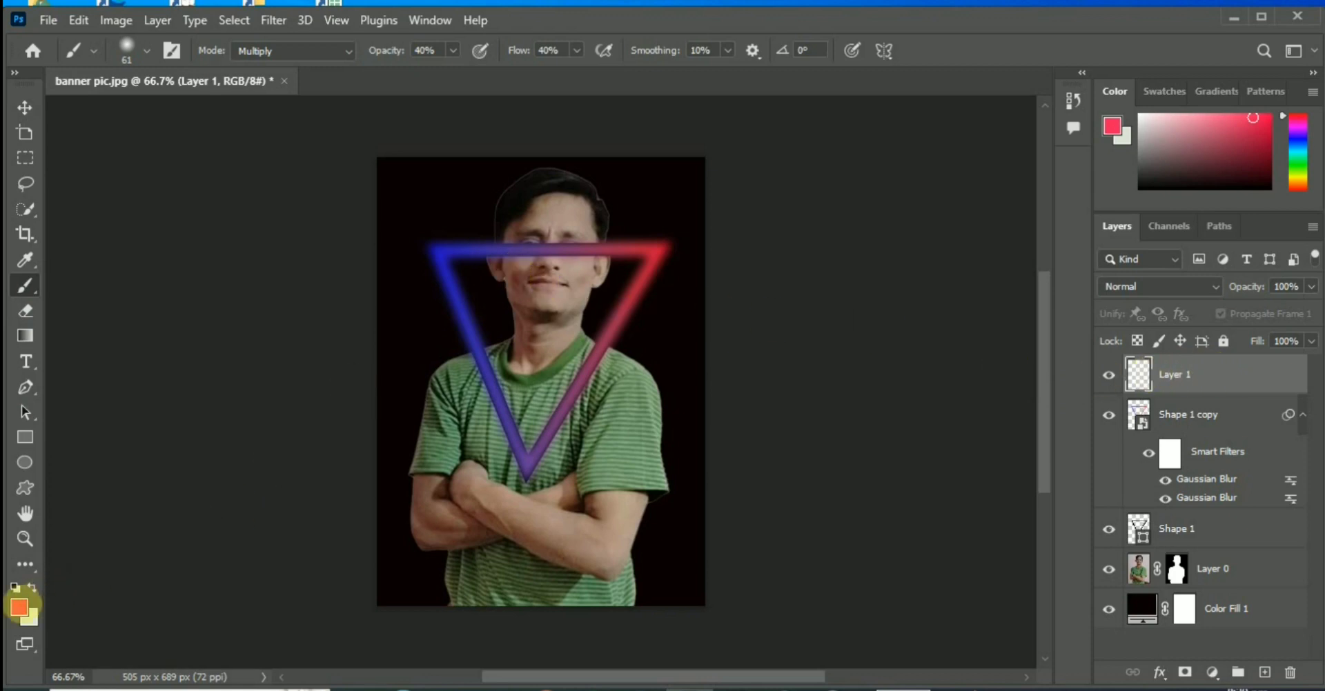
pyautogui.click(19, 608)
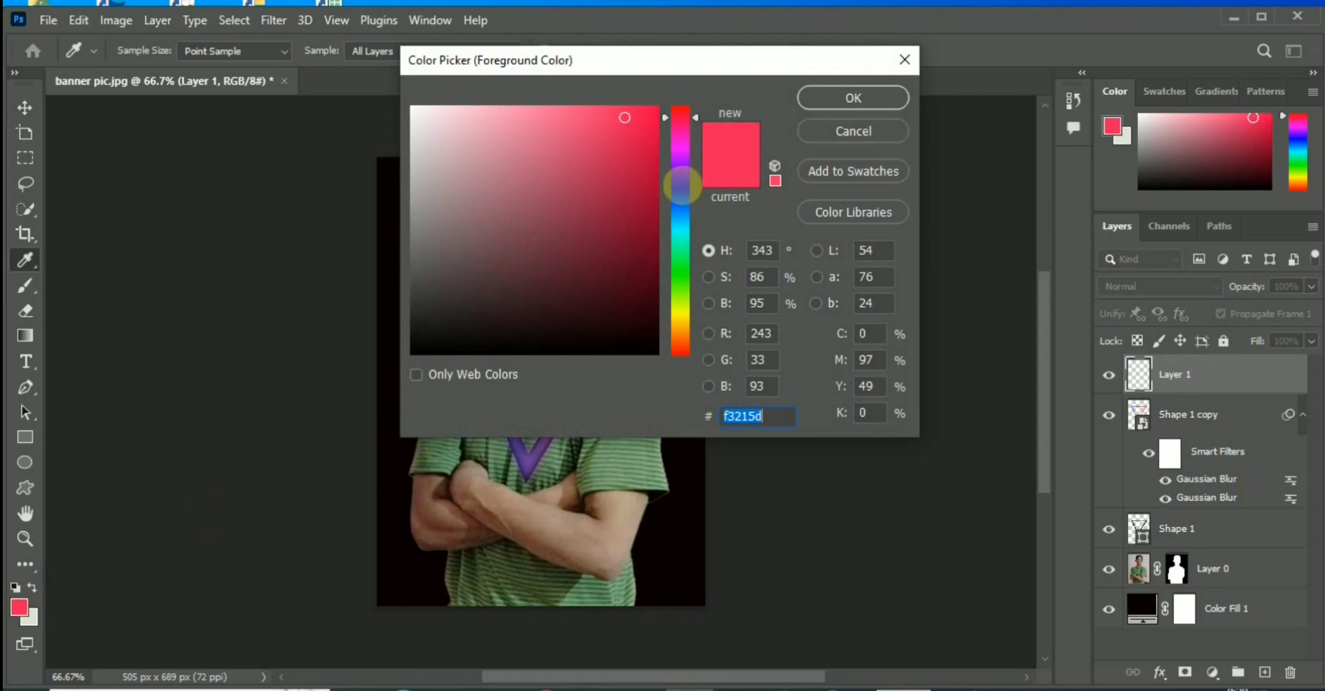
pyautogui.click(680, 186)
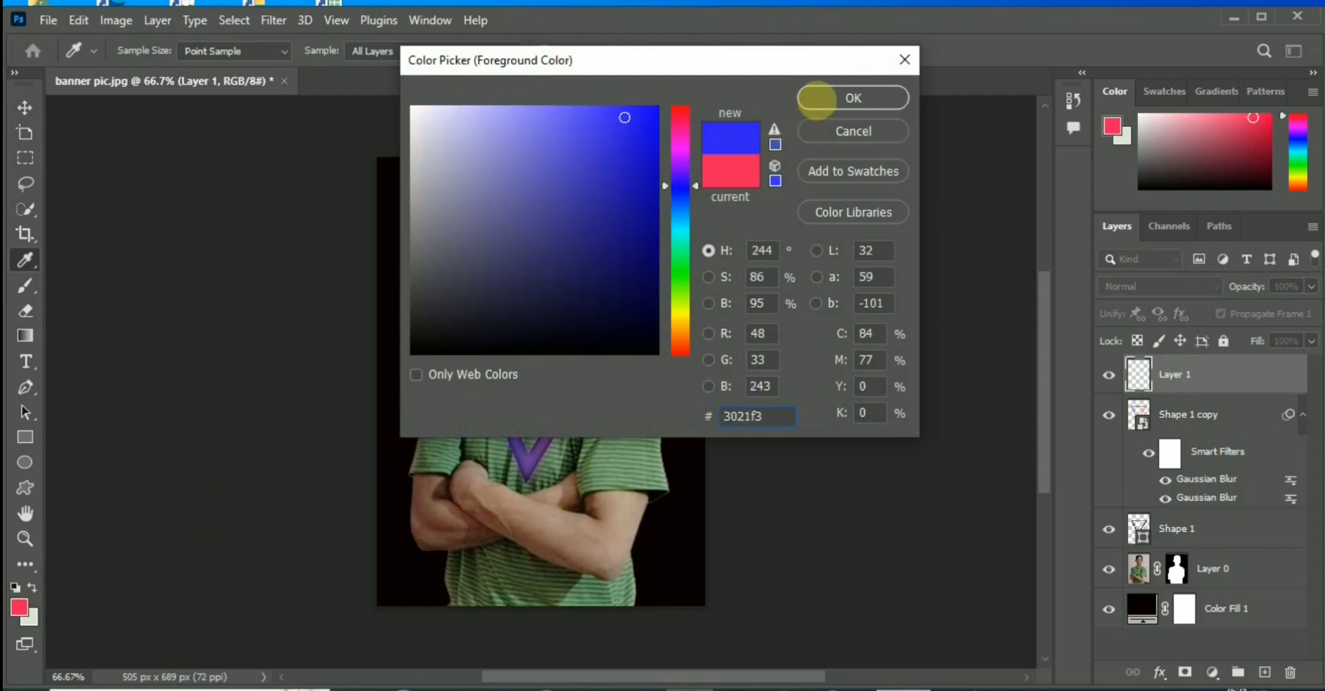
pyautogui.click(816, 98)
pyautogui.press('b')
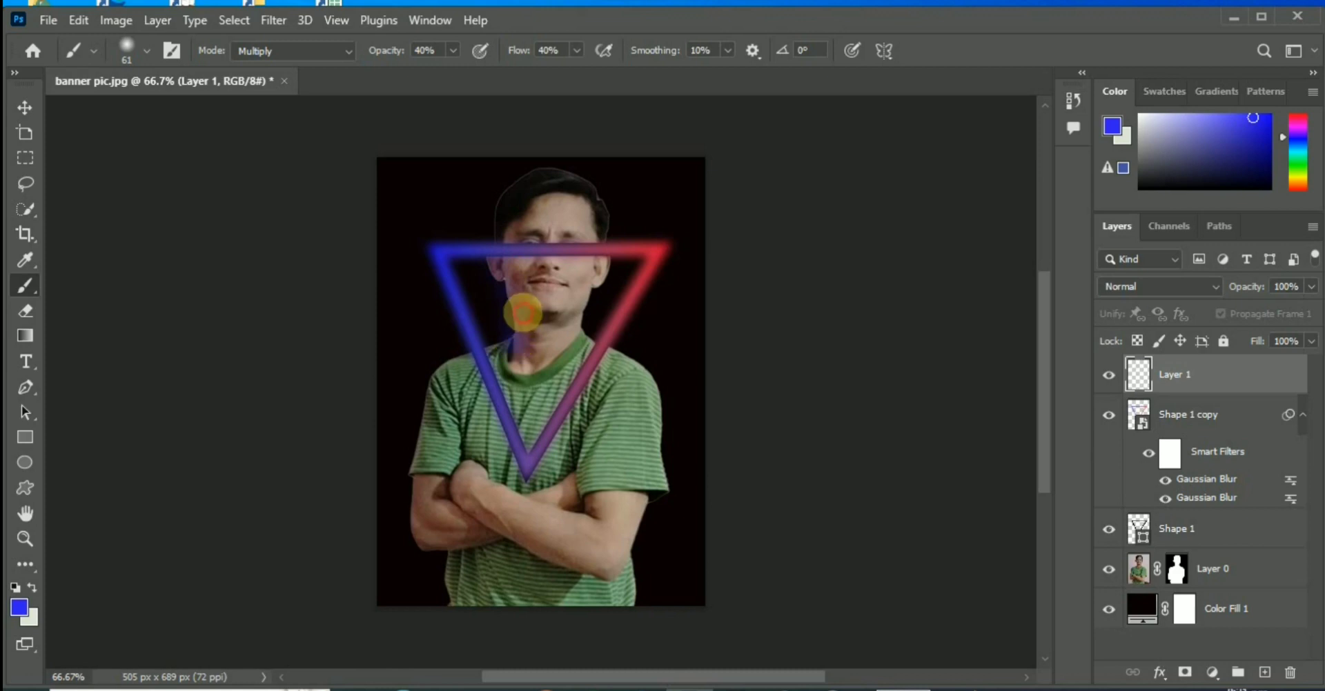
# Paint blue light along the man's neck and collar beside the triangle's blue edge and set Layer 1's blend mode to Darker Color
pyautogui.moveTo(500, 358); pyautogui.dragTo(521, 403)
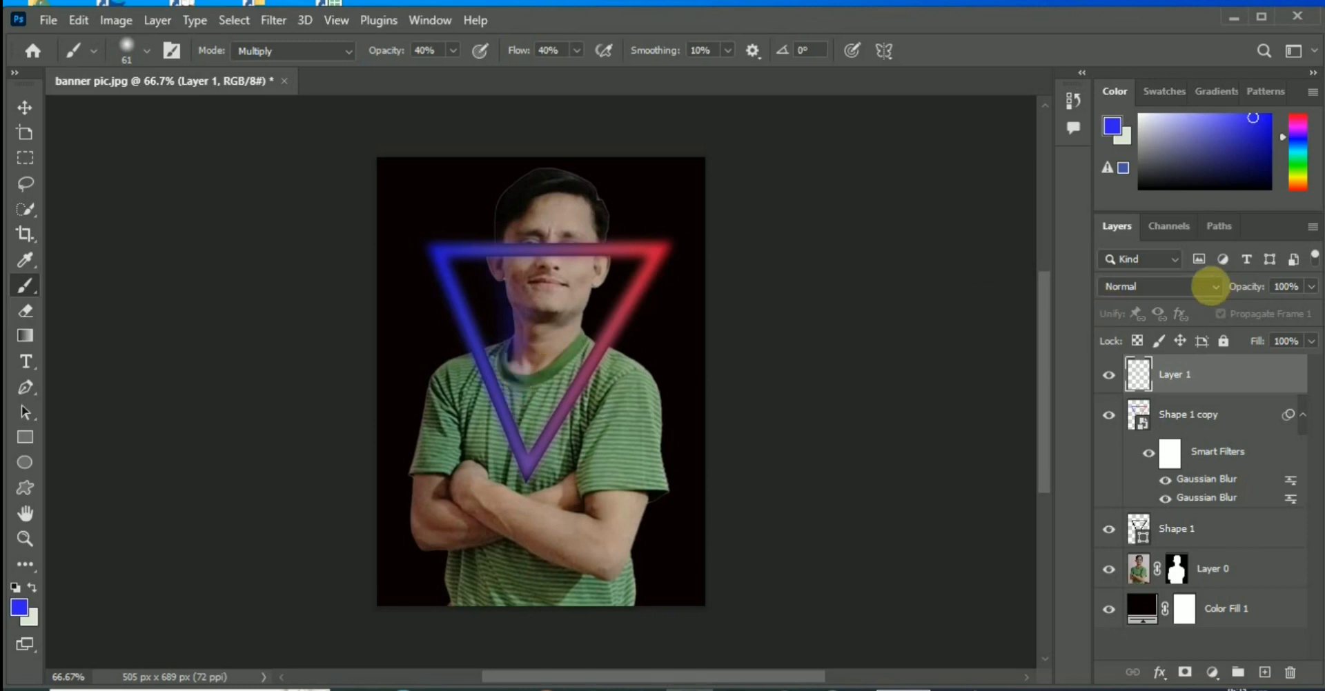
pyautogui.click(1211, 286)
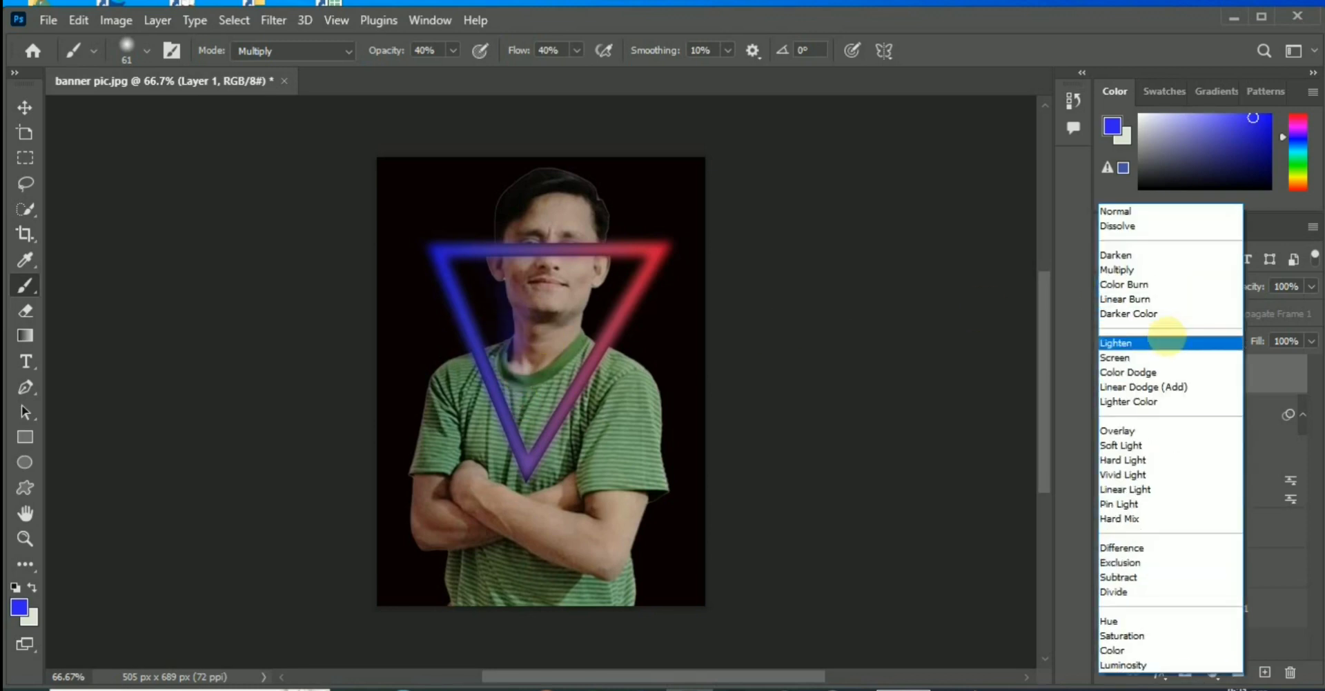
pyautogui.click(1168, 315)
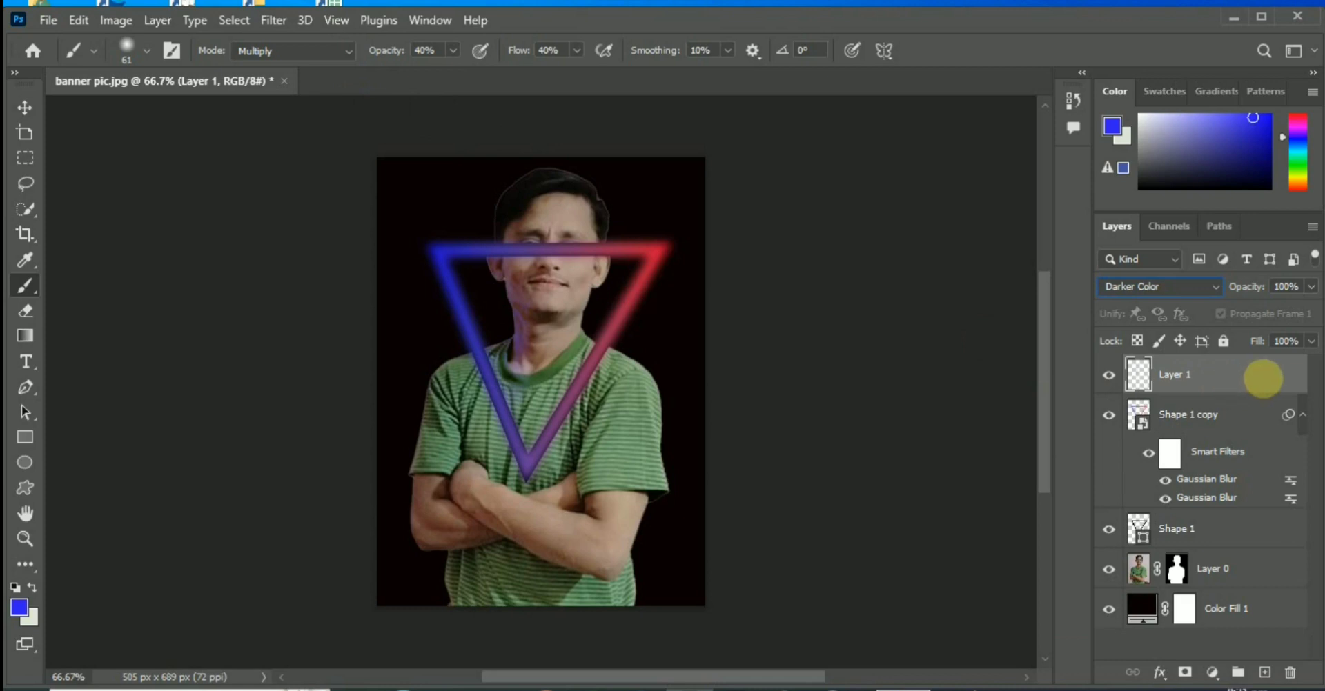
# Create a new layer above Layer 1 and ready the Brush tool with red #f7203e as the foreground colour
pyautogui.click(1264, 671)
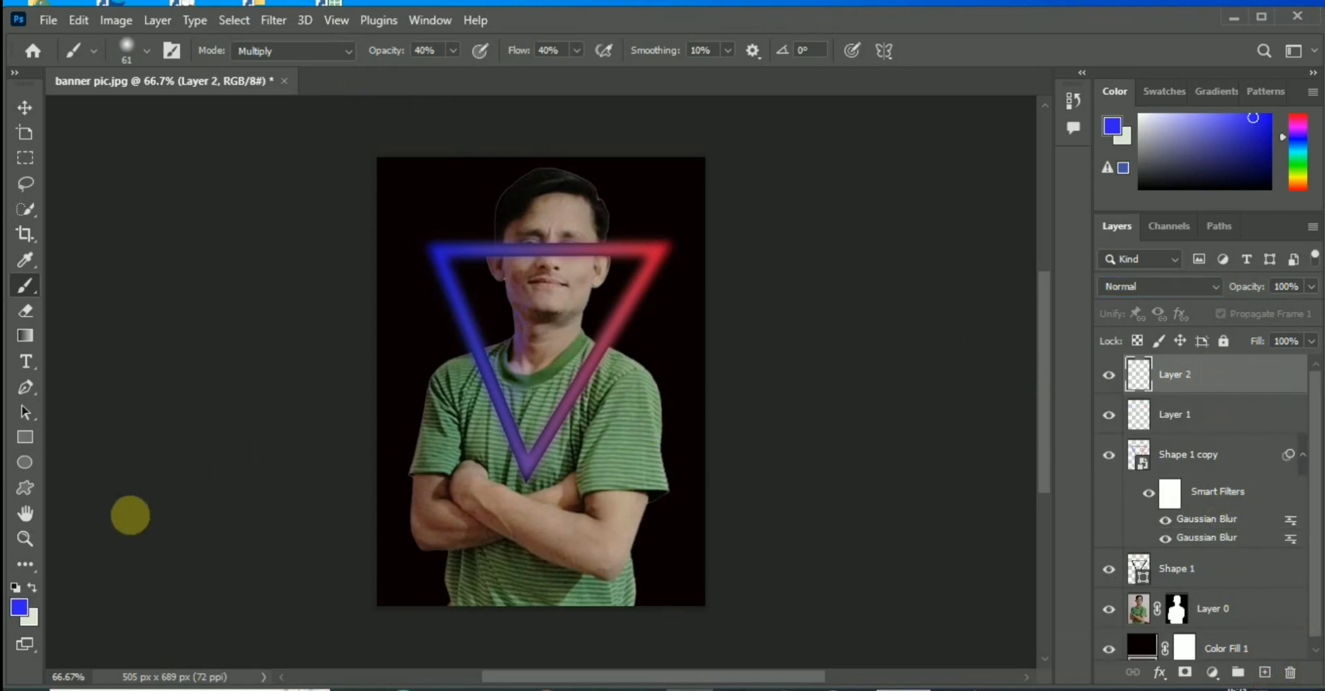
pyautogui.click(19, 606)
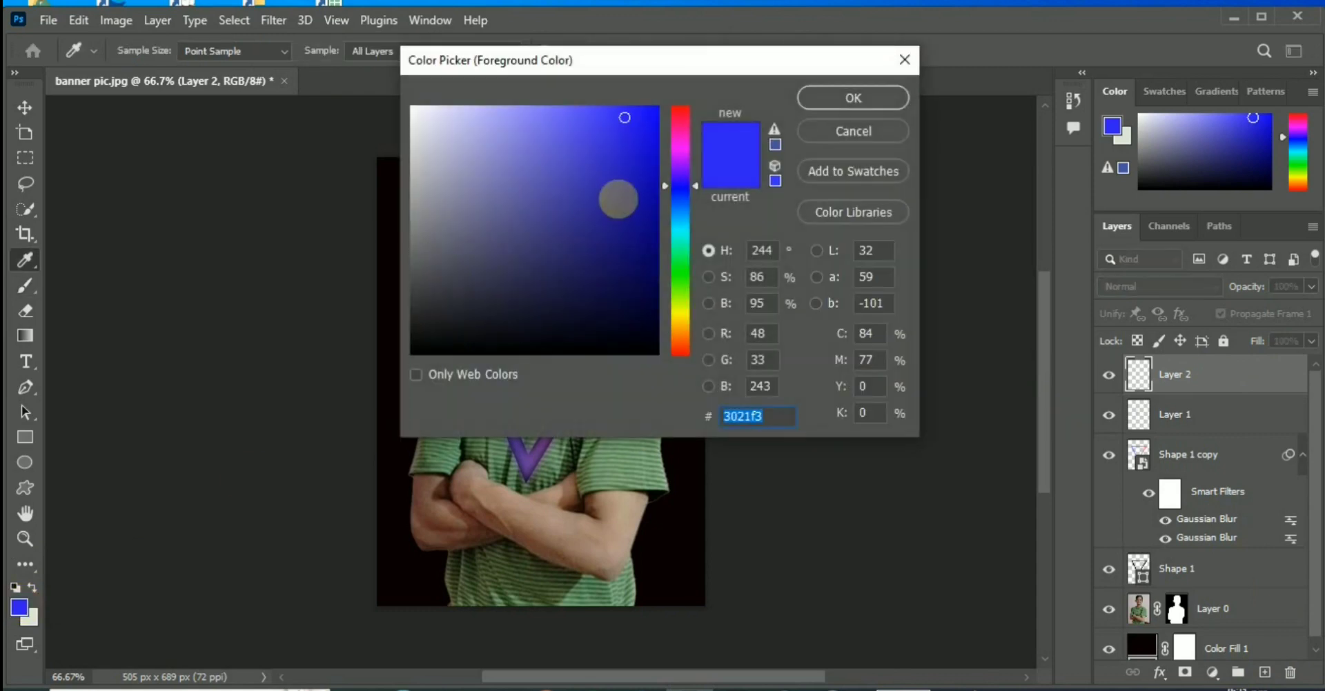
pyautogui.click(681, 118)
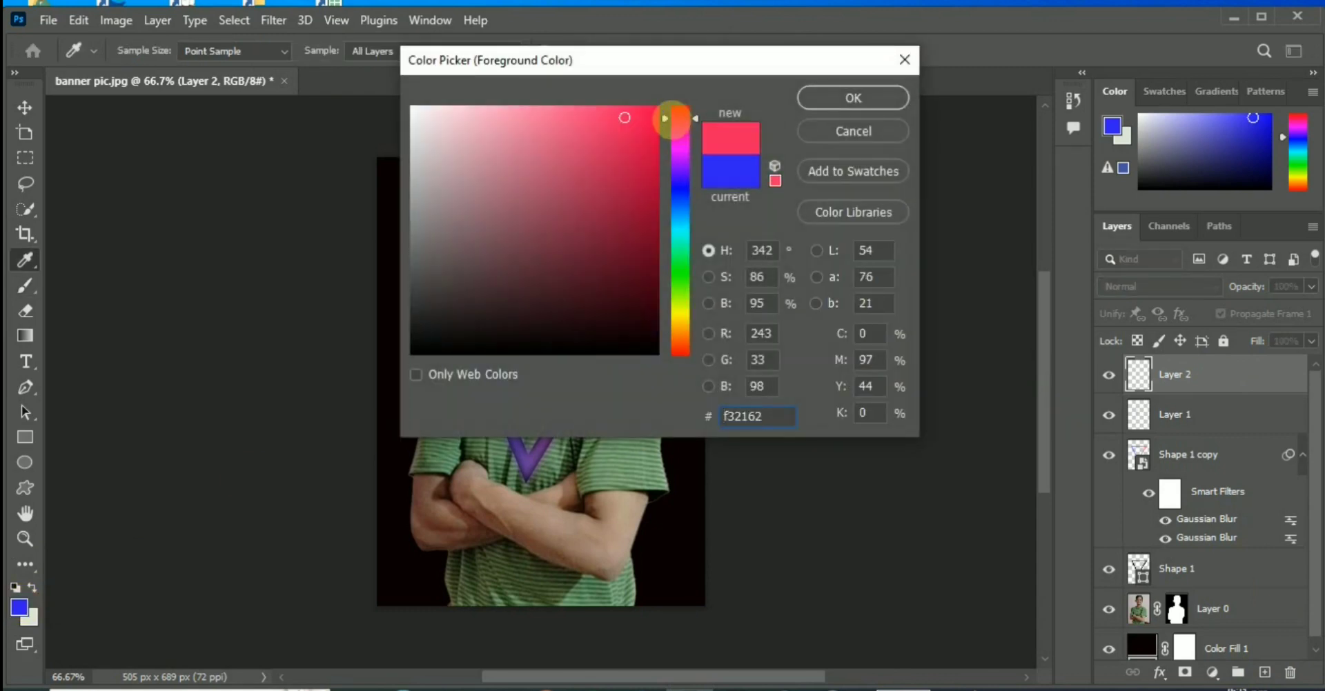
pyautogui.click(683, 111)
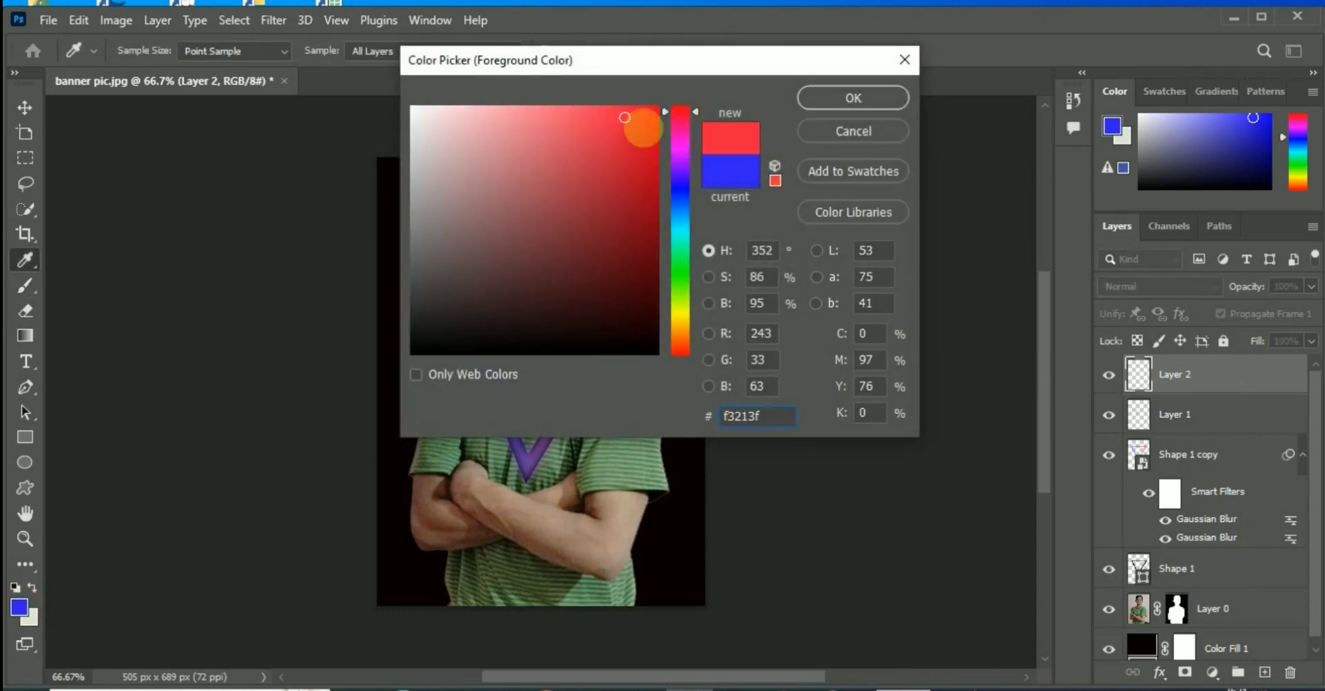
pyautogui.click(626, 113)
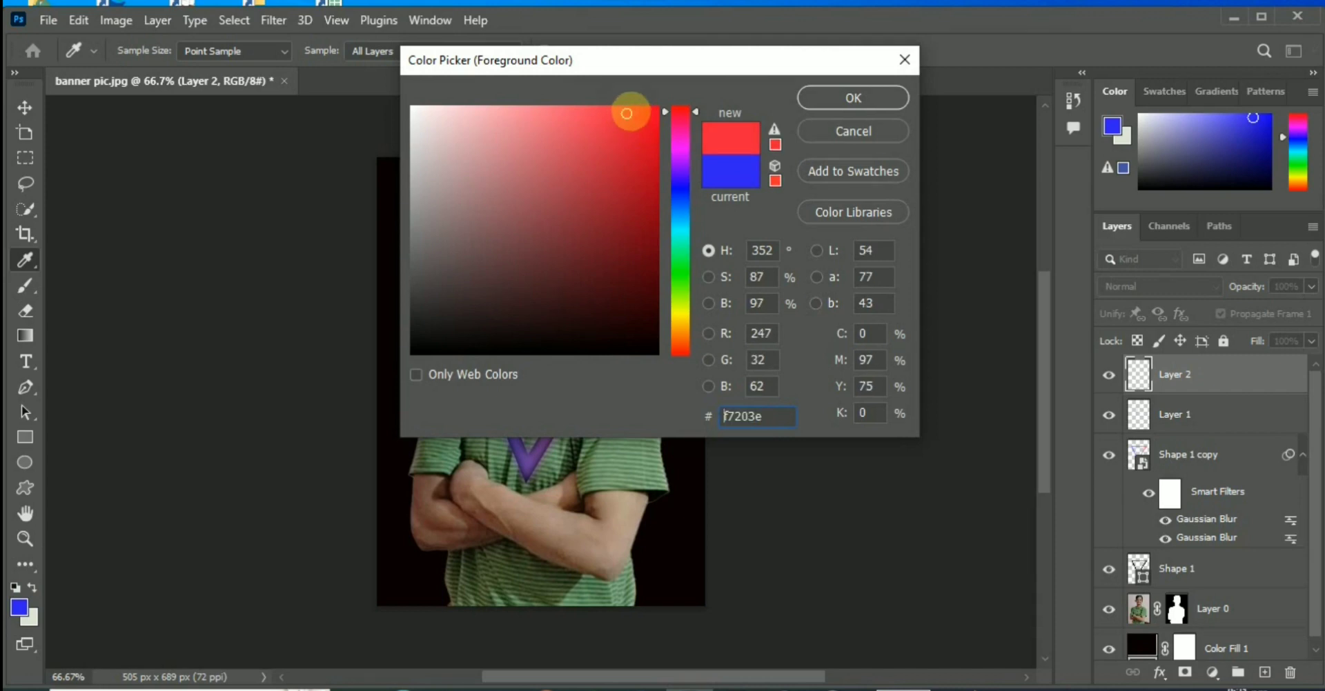
pyautogui.click(811, 97)
pyautogui.press('b')
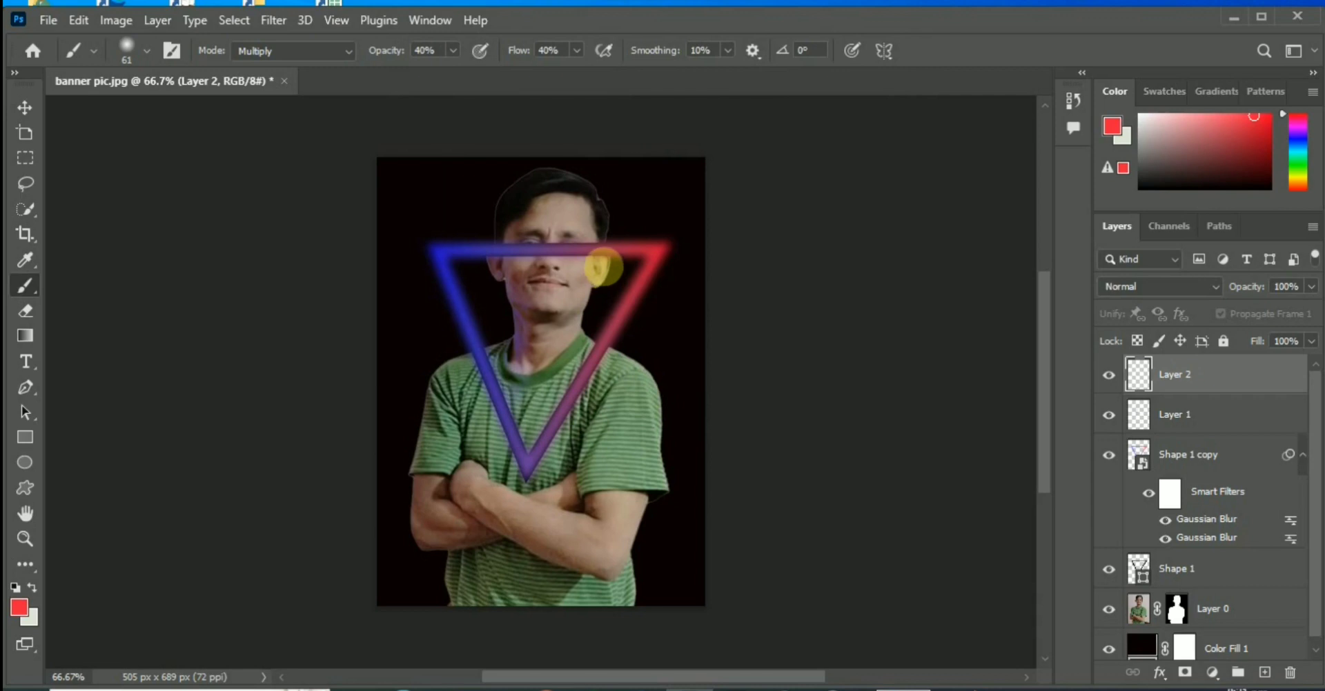
# Paint red light on the neck and cheek beside the triangle's red edge and set Layer 2's blend mode to Darker Color
pyautogui.moveTo(593, 294); pyautogui.dragTo(577, 345)
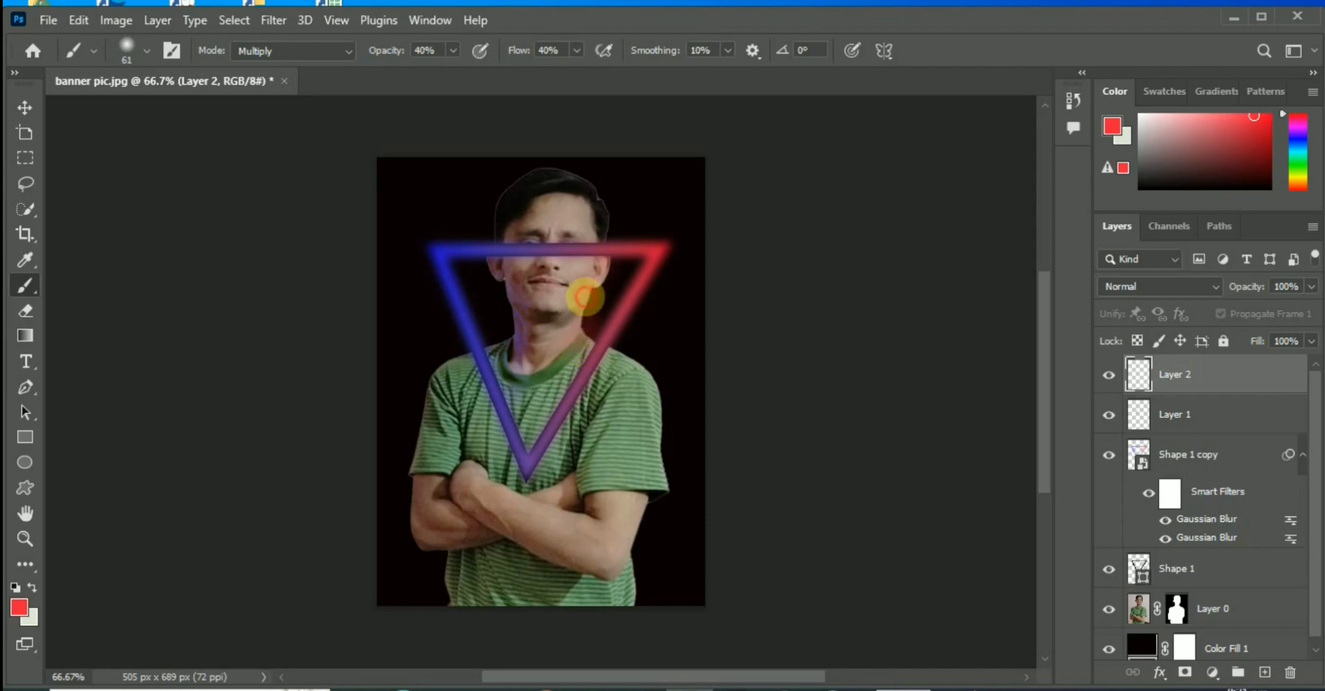
pyautogui.click(585, 297)
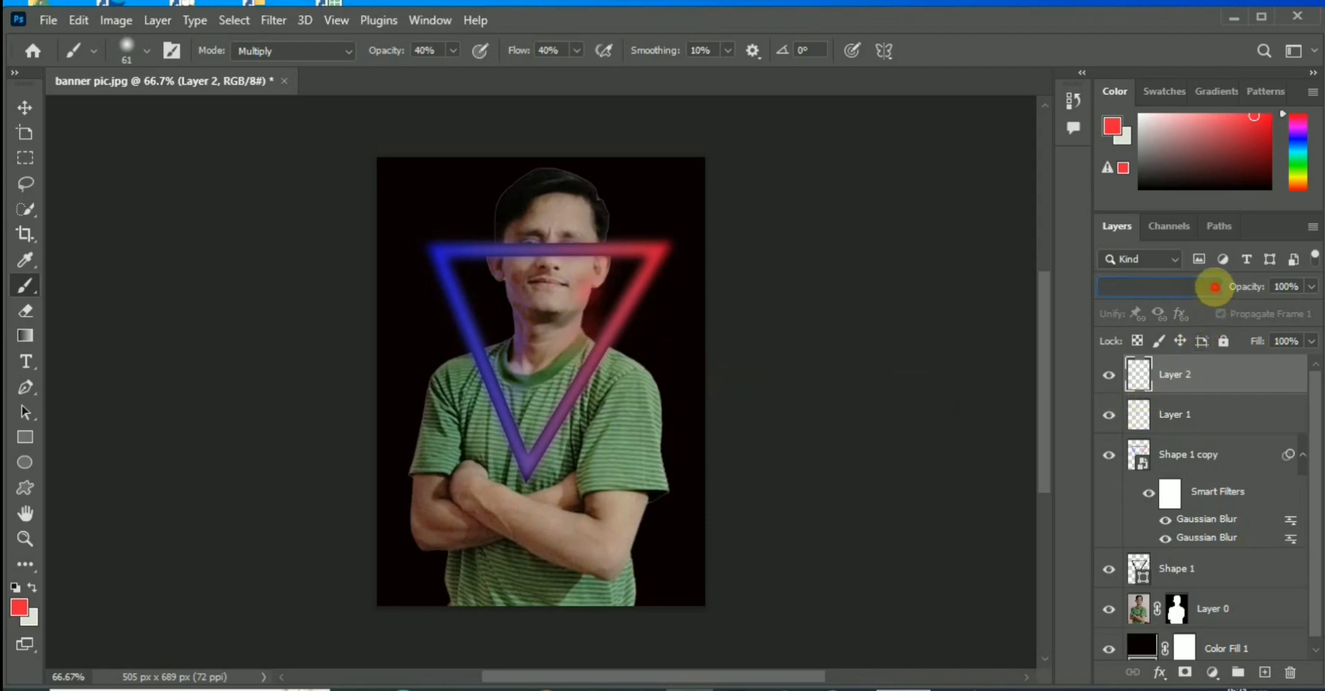
pyautogui.click(1214, 286)
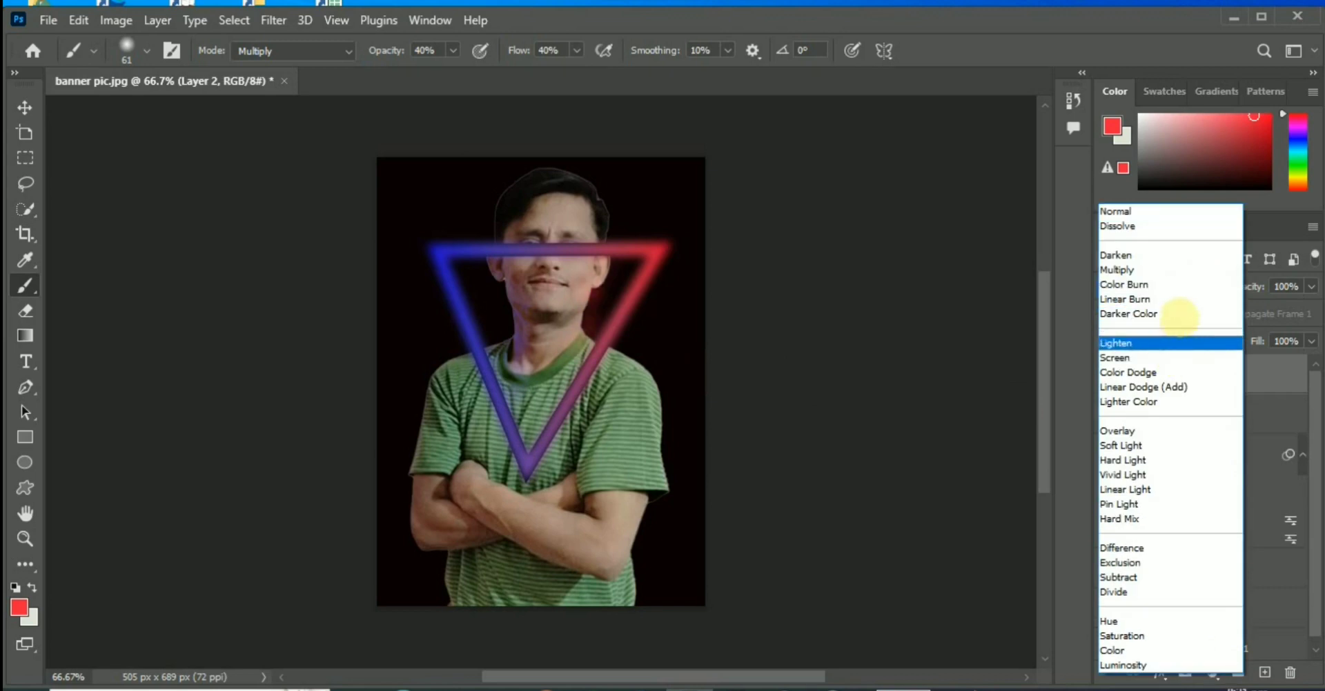
pyautogui.click(1177, 314)
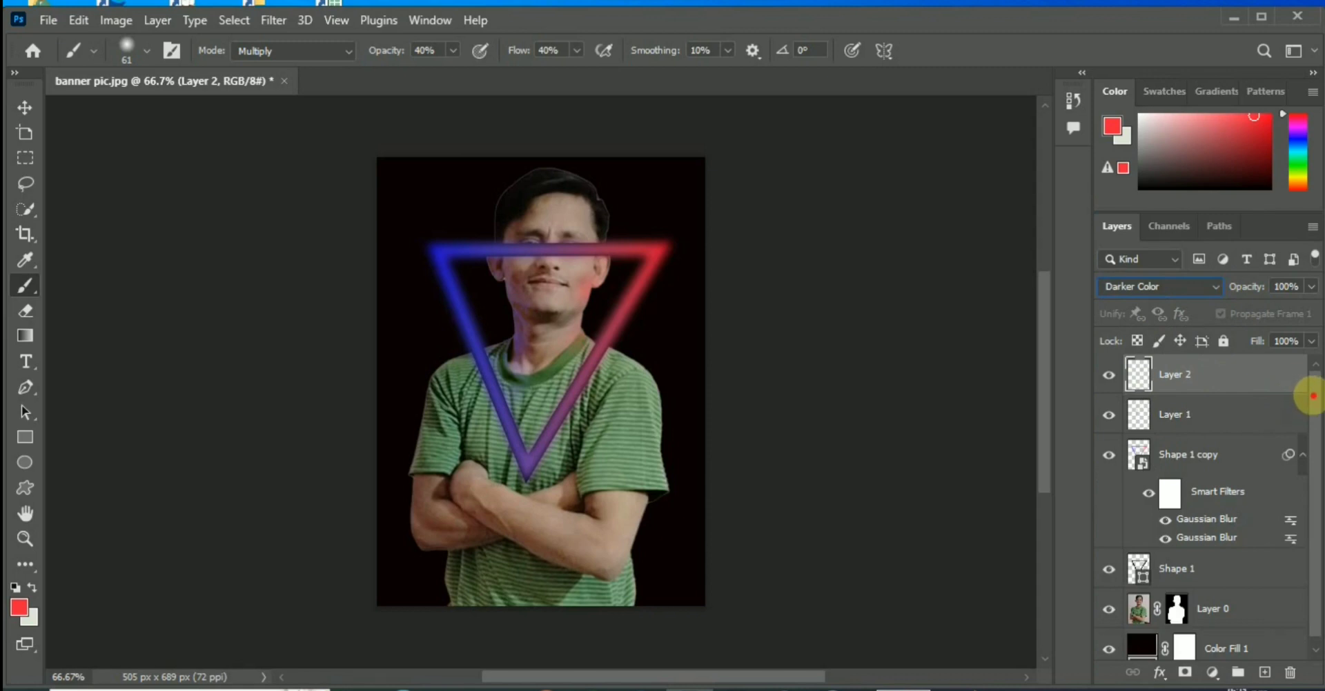
# Group the Shape 1 copy and Shape 1 layers and add a layer mask to the group
pyautogui.scroll(-1, 1313, 395)
pyautogui.click(1217, 434)
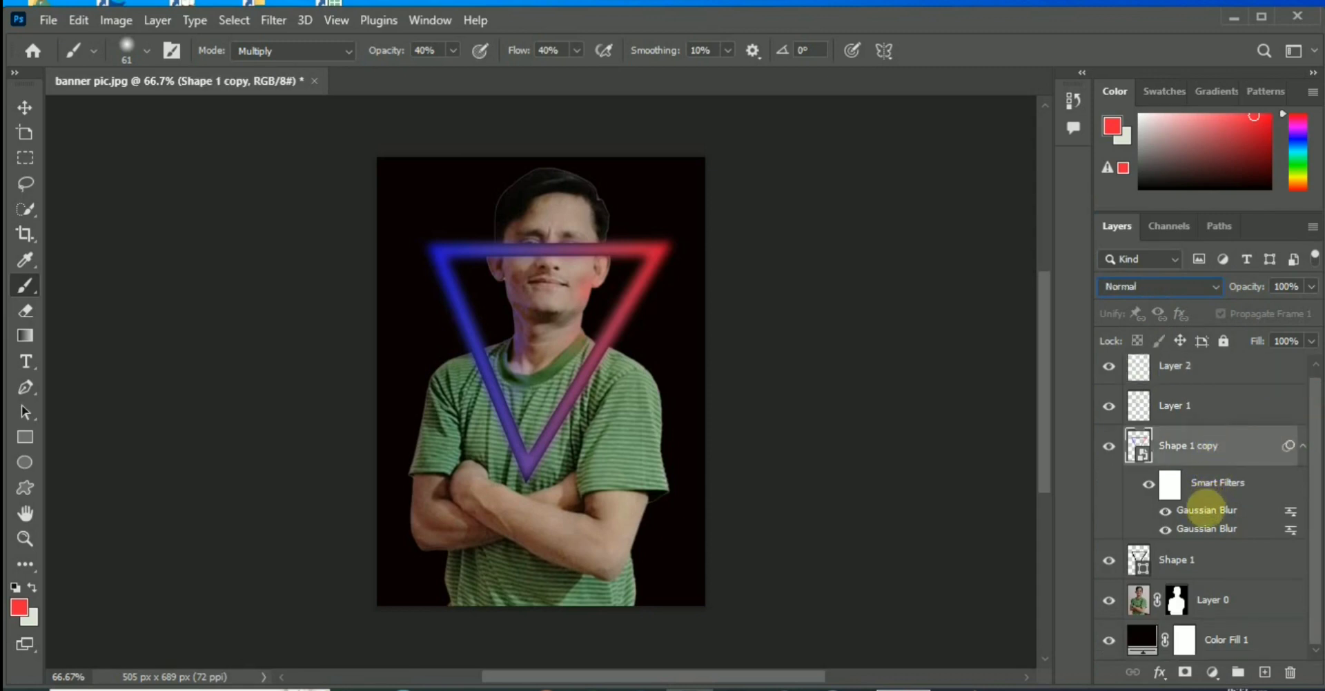
pyautogui.keyDown('shift'); pyautogui.click(1195, 556); pyautogui.keyUp('shift')
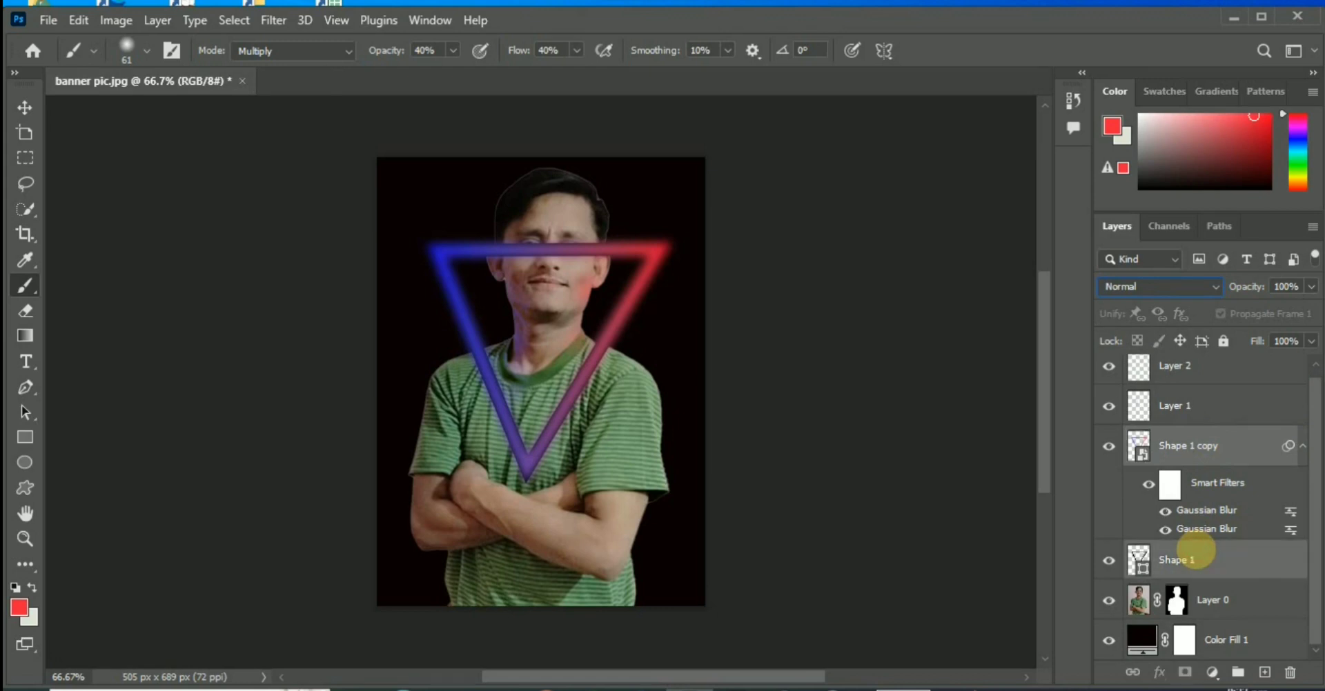
pyautogui.hotkey('ctrl', 'g')
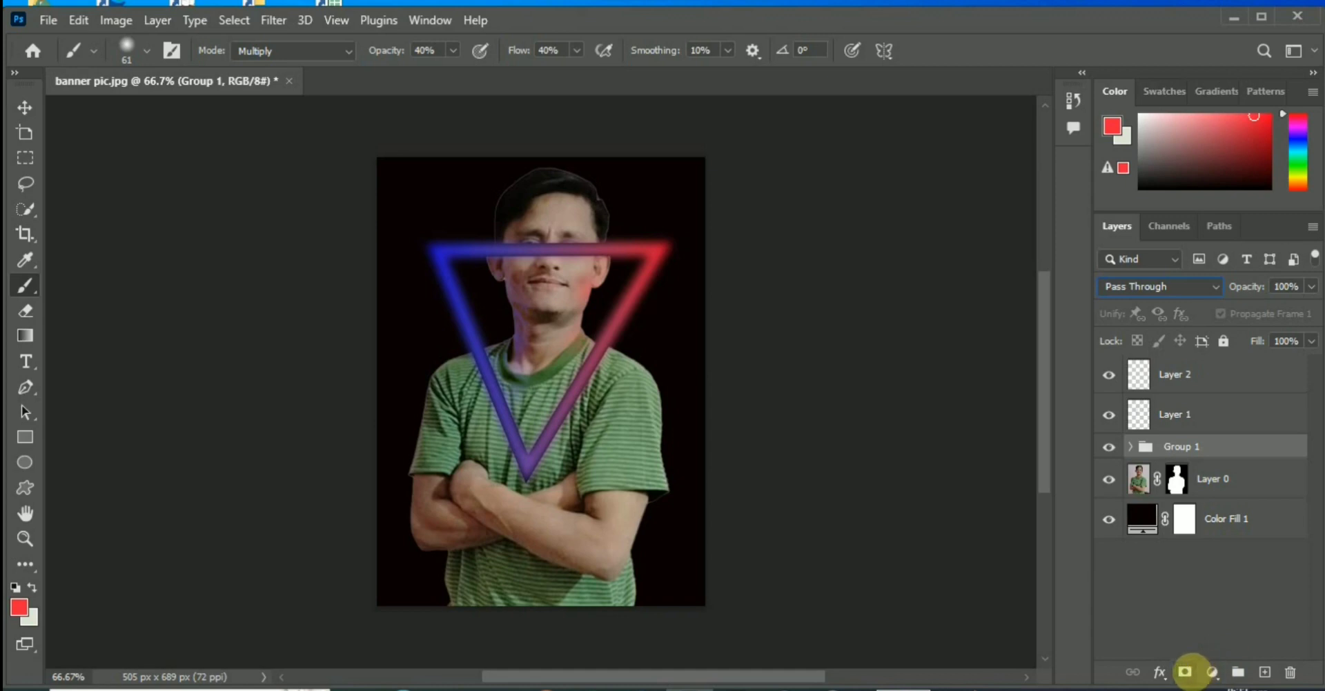
pyautogui.click(1184, 672)
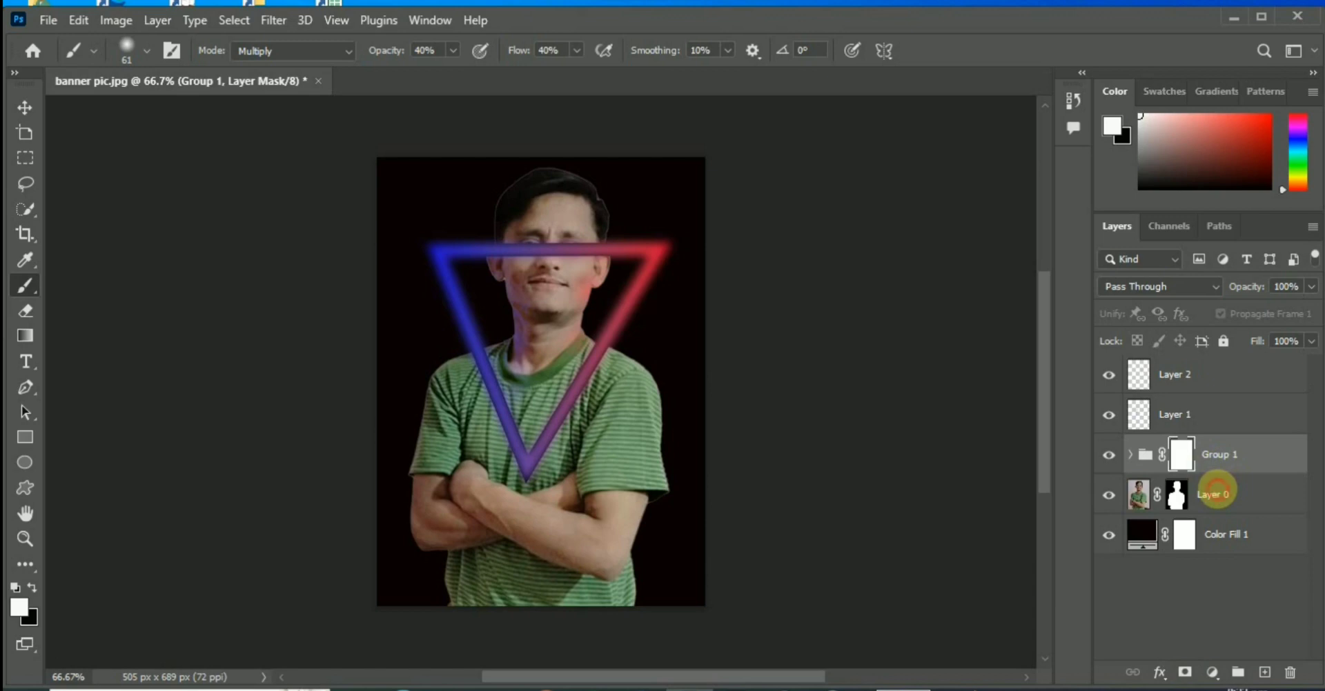
# On Layer 0, trace a closed Pen tool path around the man's shoulders, arms and torso outside the triangle's two slanted sides
pyautogui.click(1215, 492)
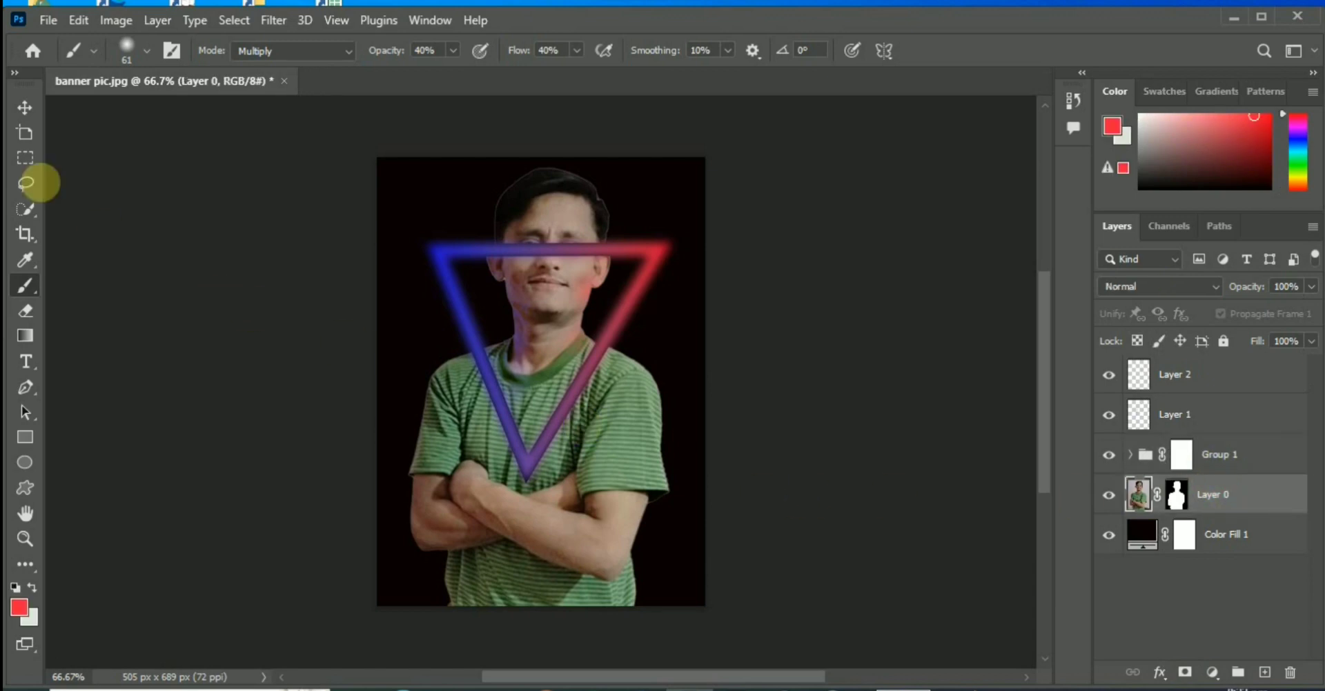
pyautogui.click(23, 107)
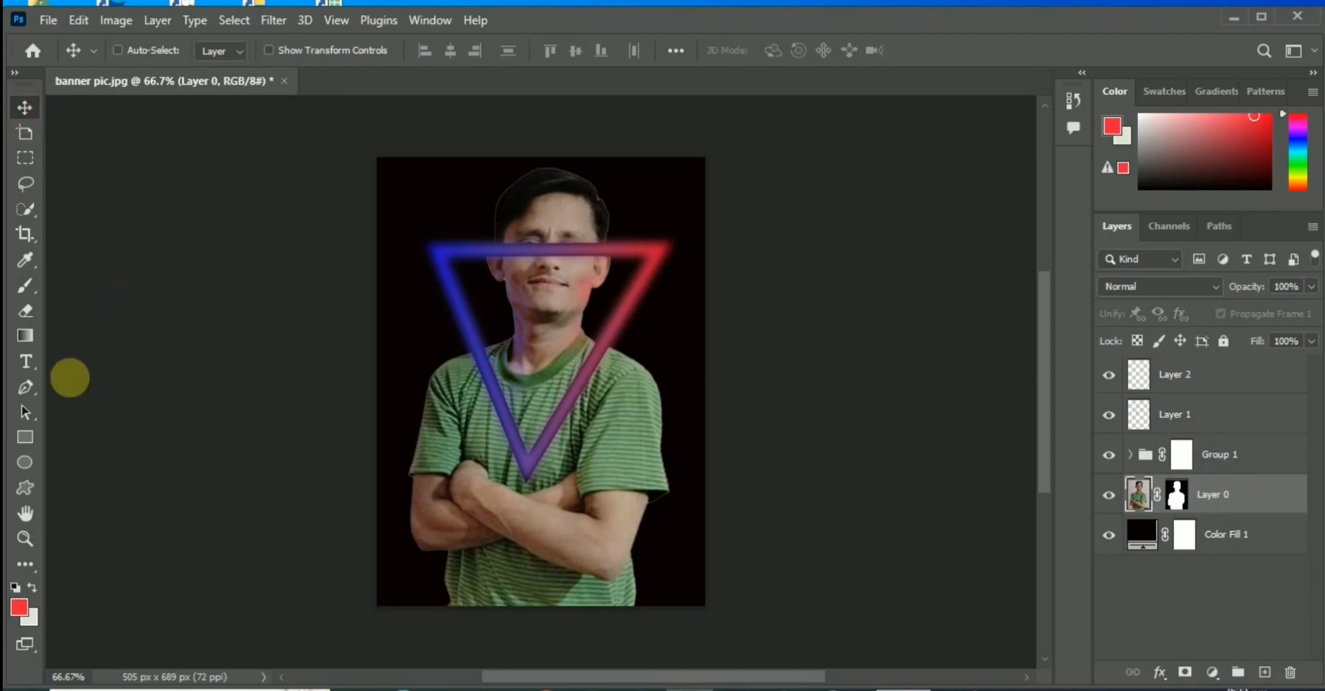
pyautogui.click(27, 387)
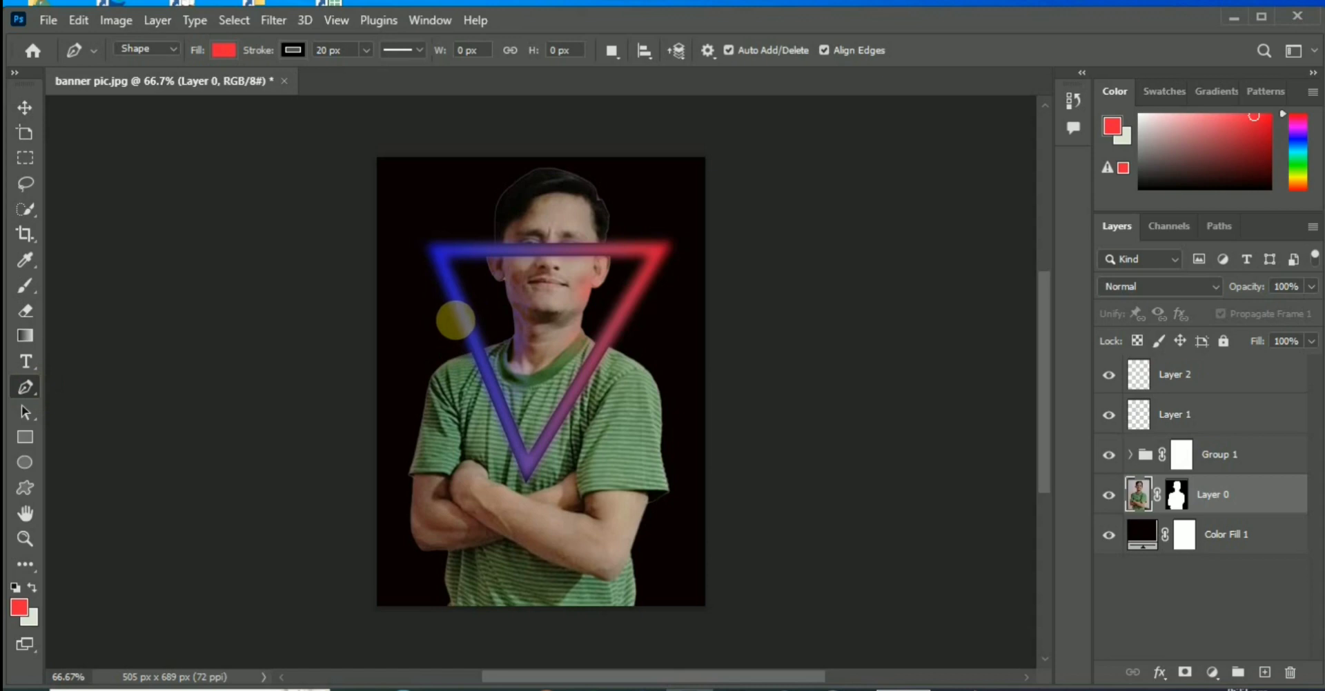
pyautogui.click(173, 48)
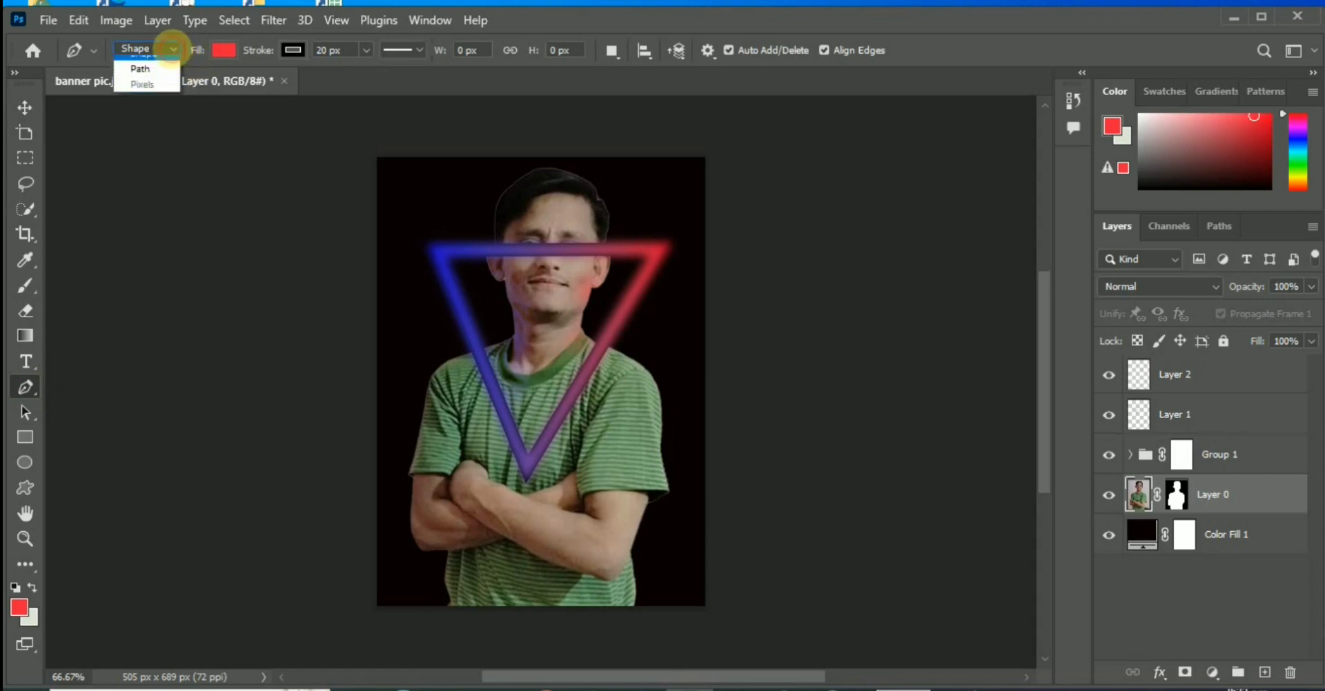
pyautogui.click(165, 76)
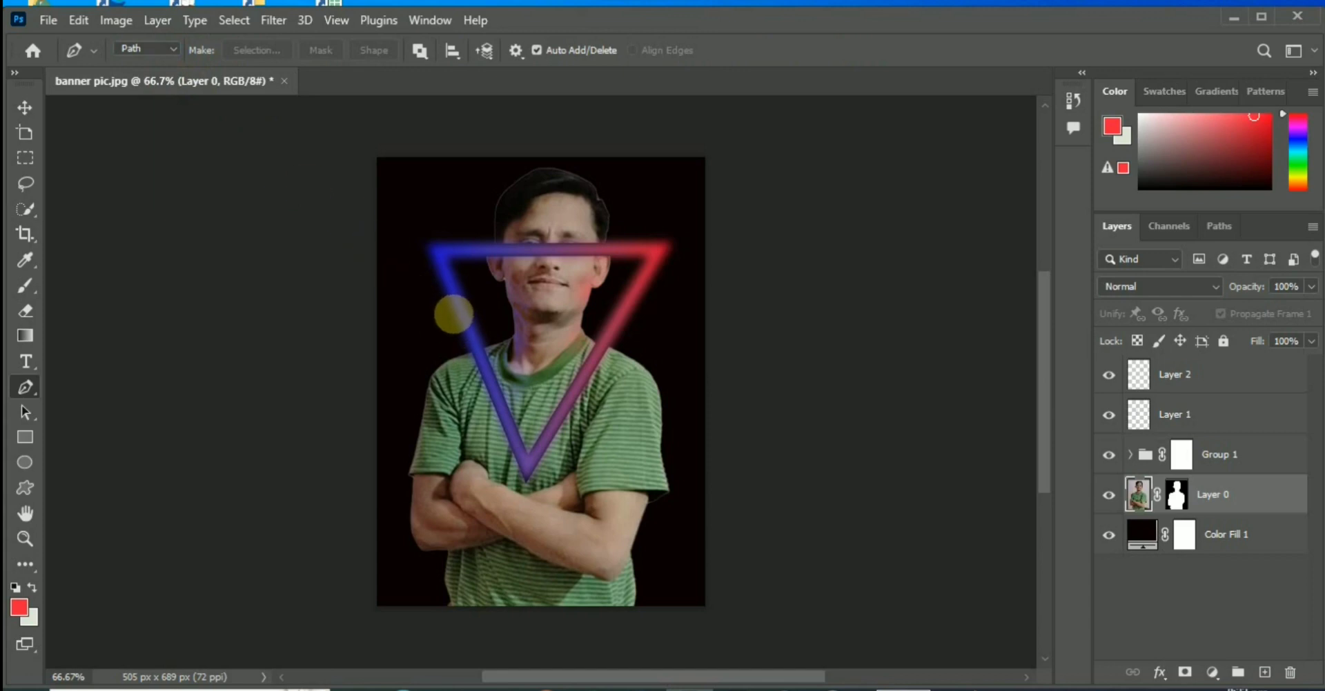
pyautogui.click(453, 314)
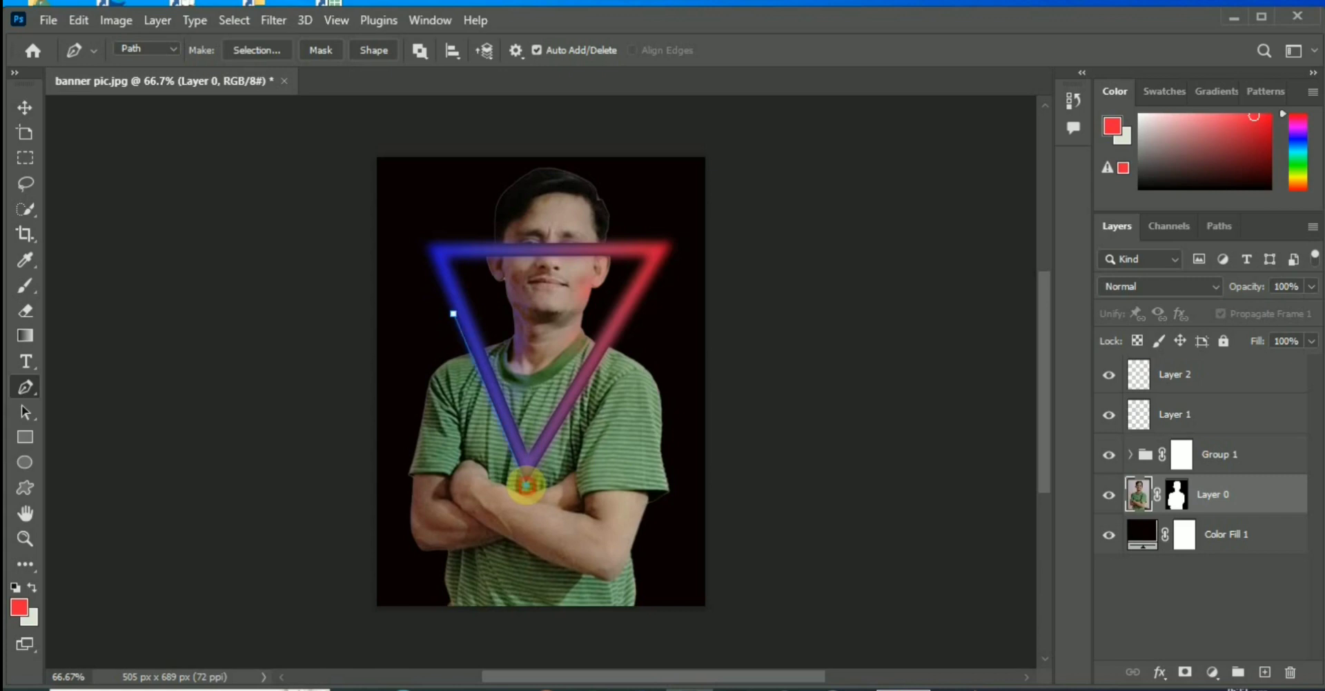
pyautogui.click(526, 485)
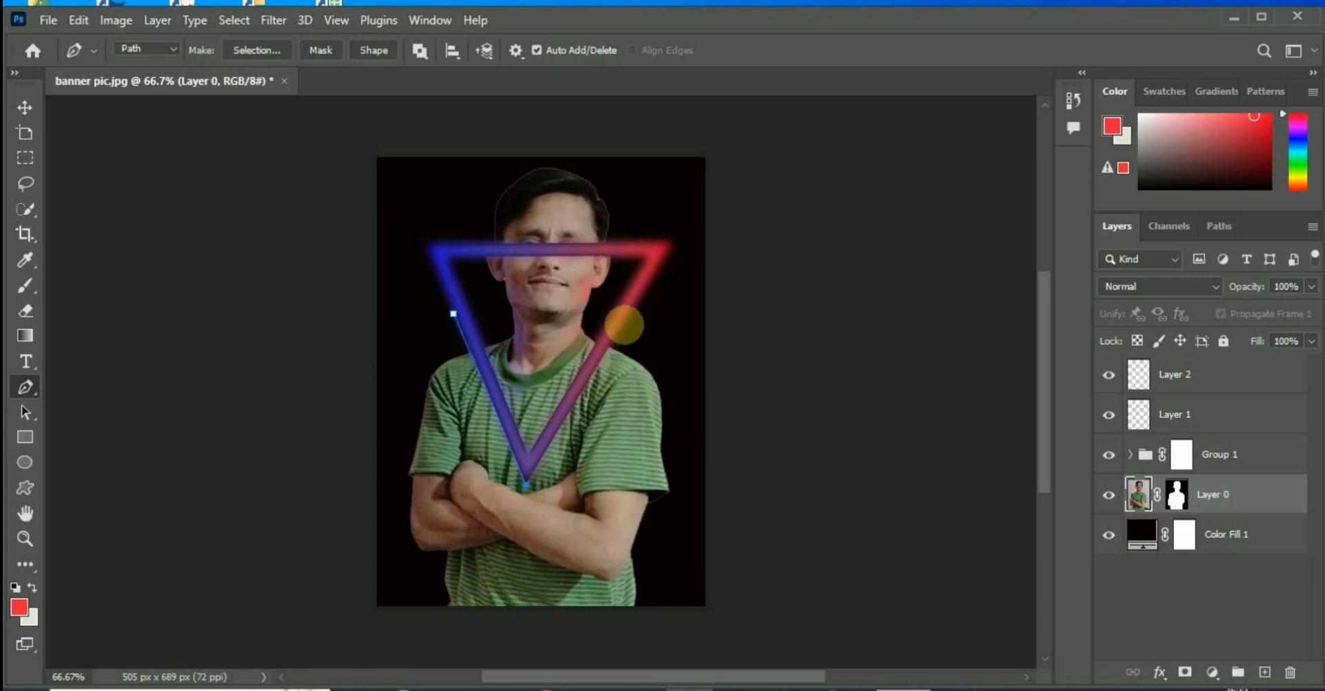
pyautogui.click(624, 323)
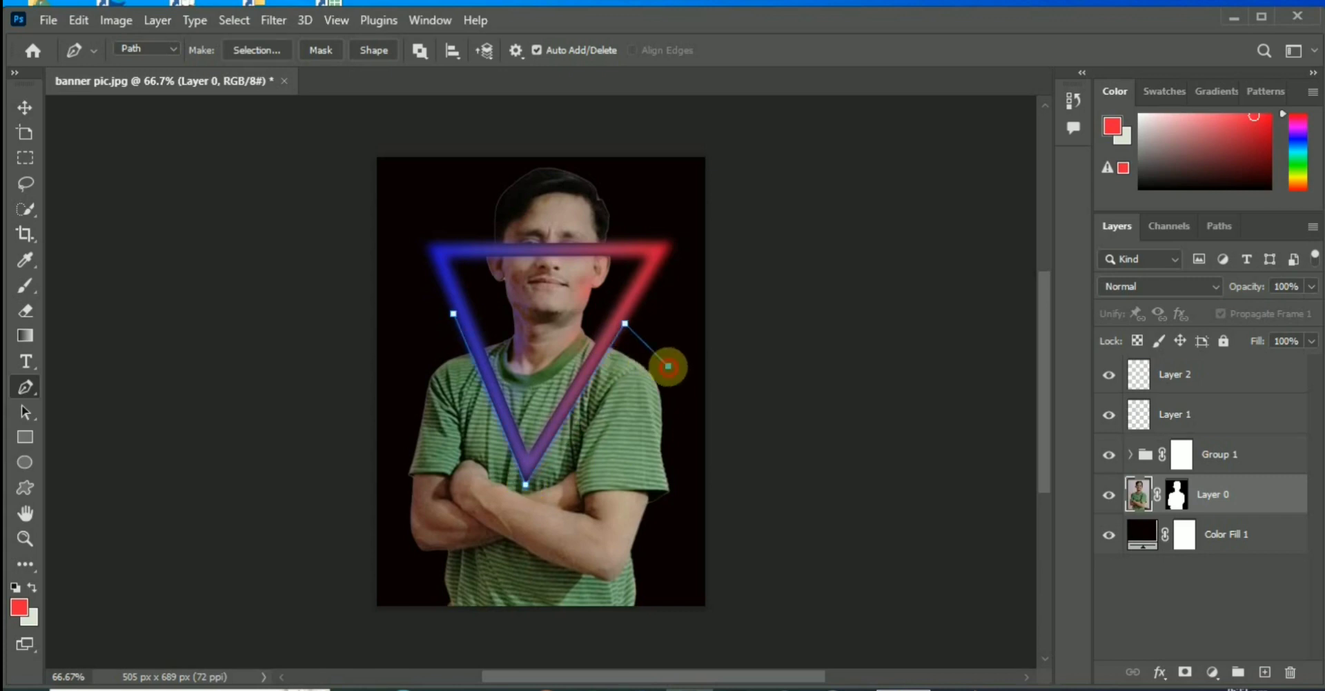
pyautogui.click(695, 409)
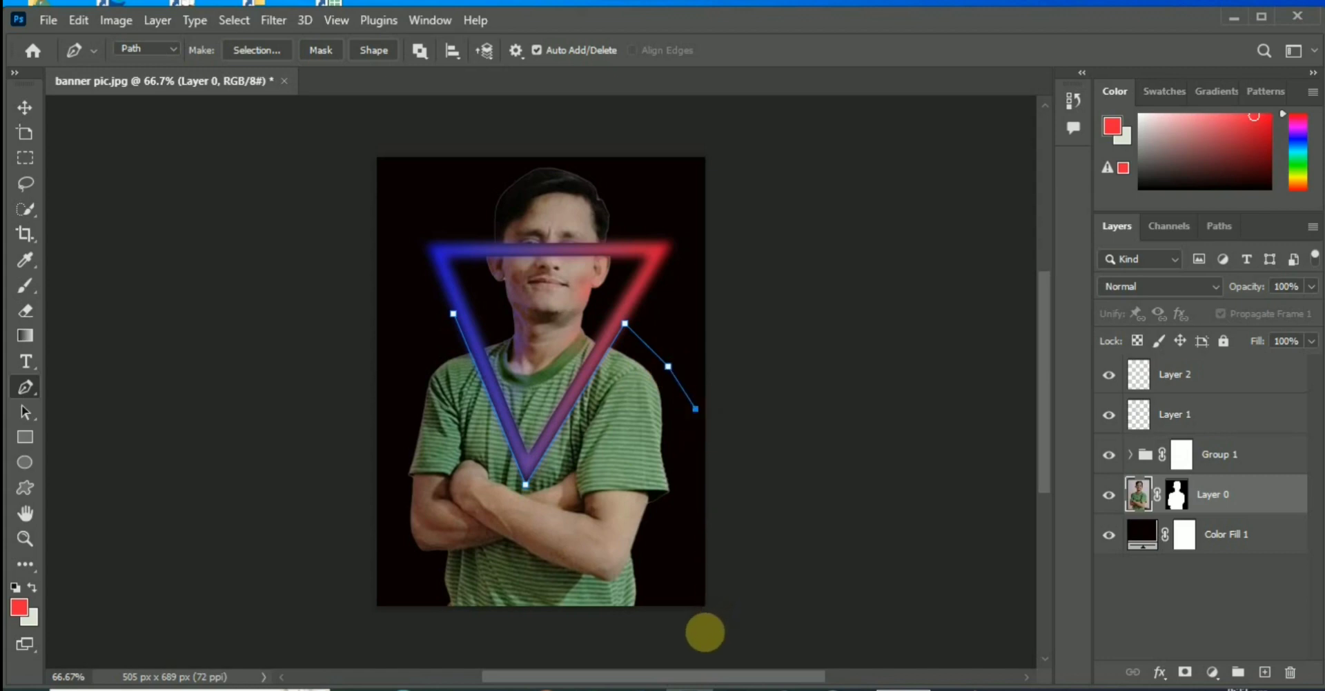
pyautogui.click(704, 632)
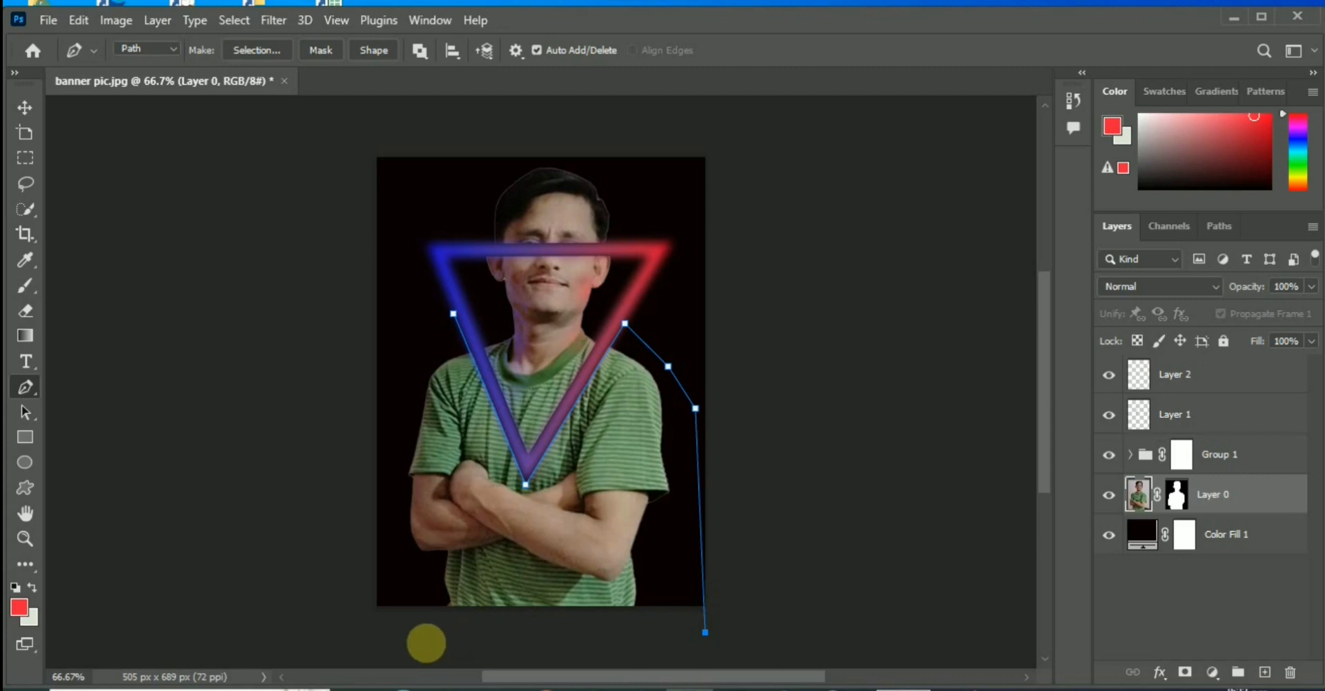
pyautogui.click(396, 636)
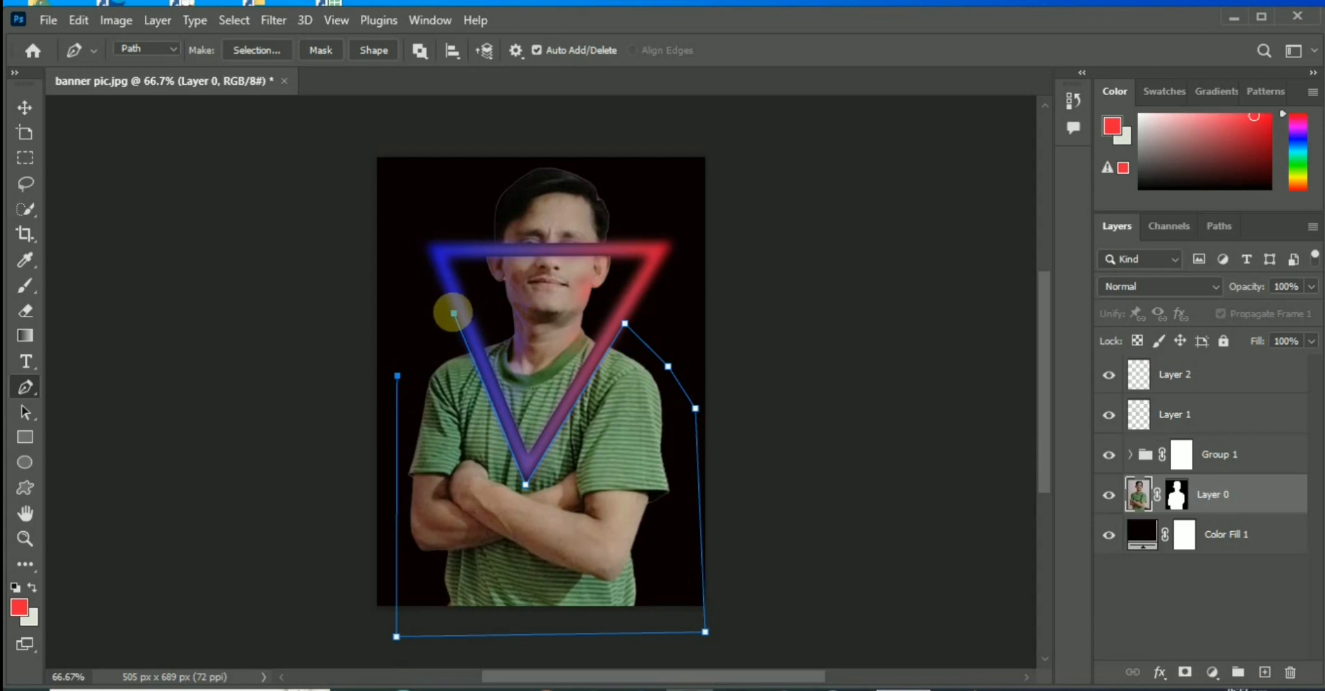
pyautogui.click(453, 314)
# Convert the path to a selection, delete the enclosed body area from Layer 0 and deselect
pyautogui.hotkey('ctrl', 'Return')
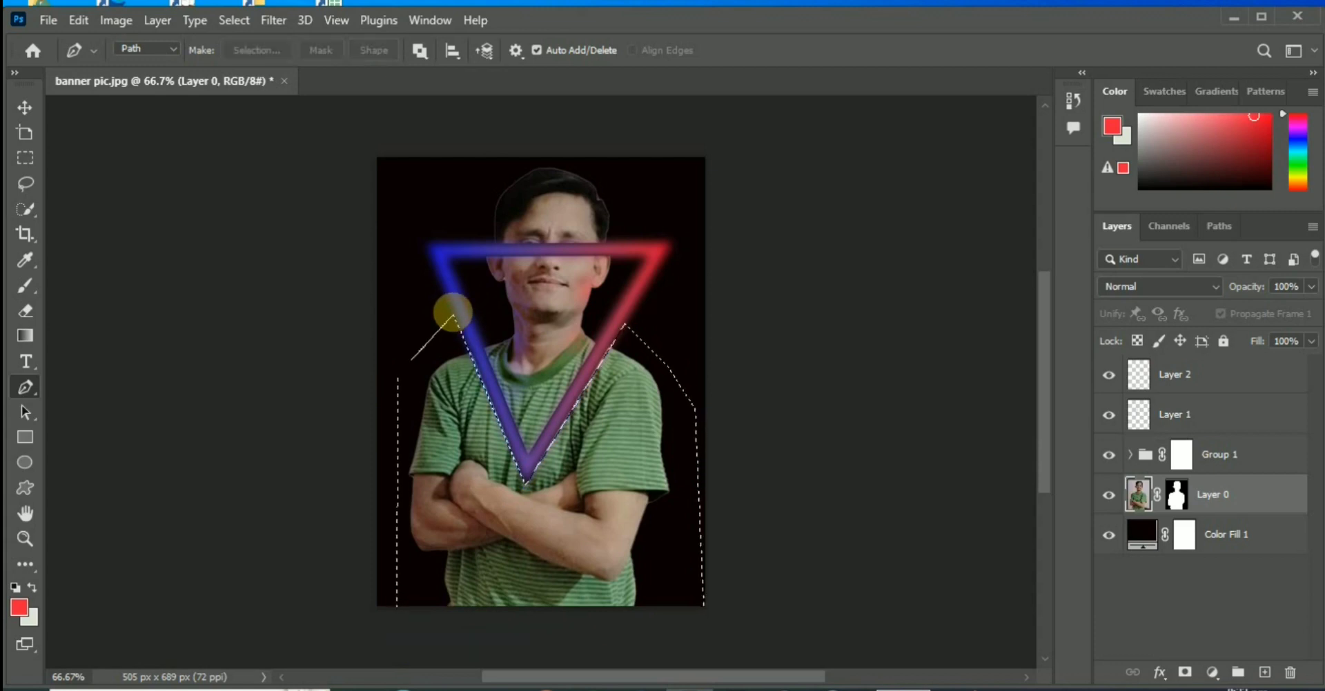
pyautogui.press('Delete')
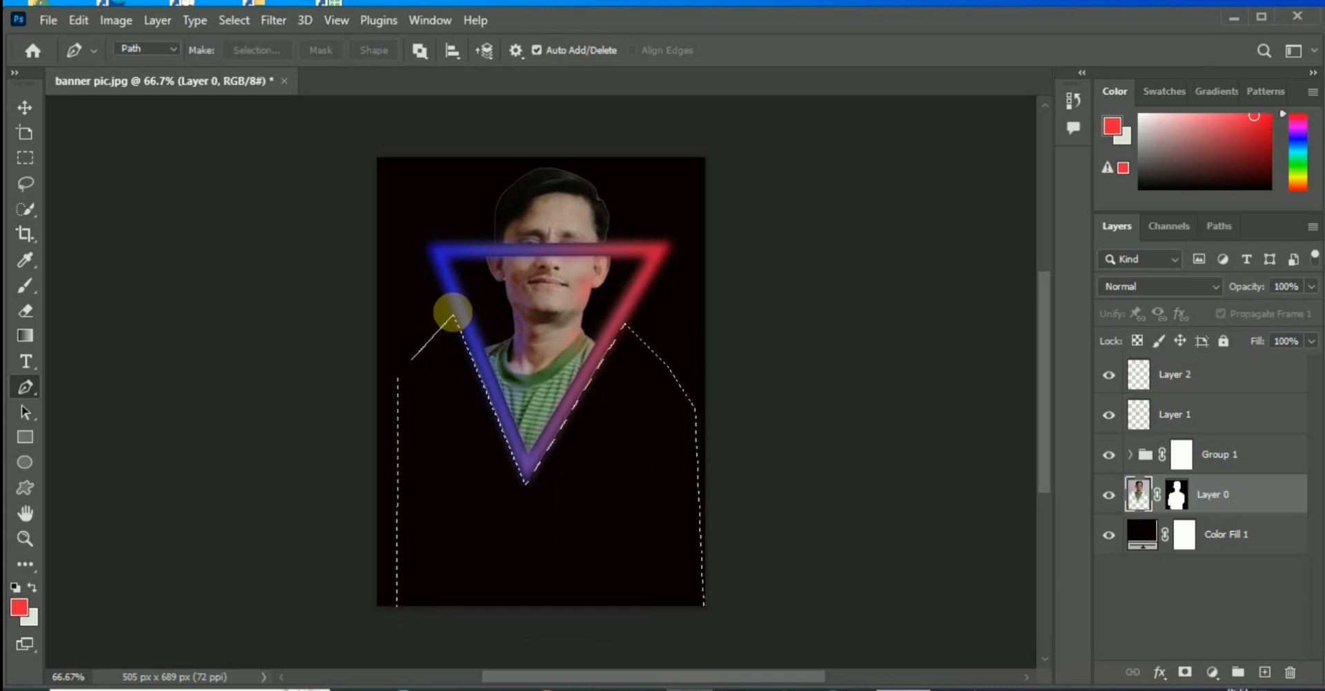
pyautogui.hotkey('ctrl', 'd')
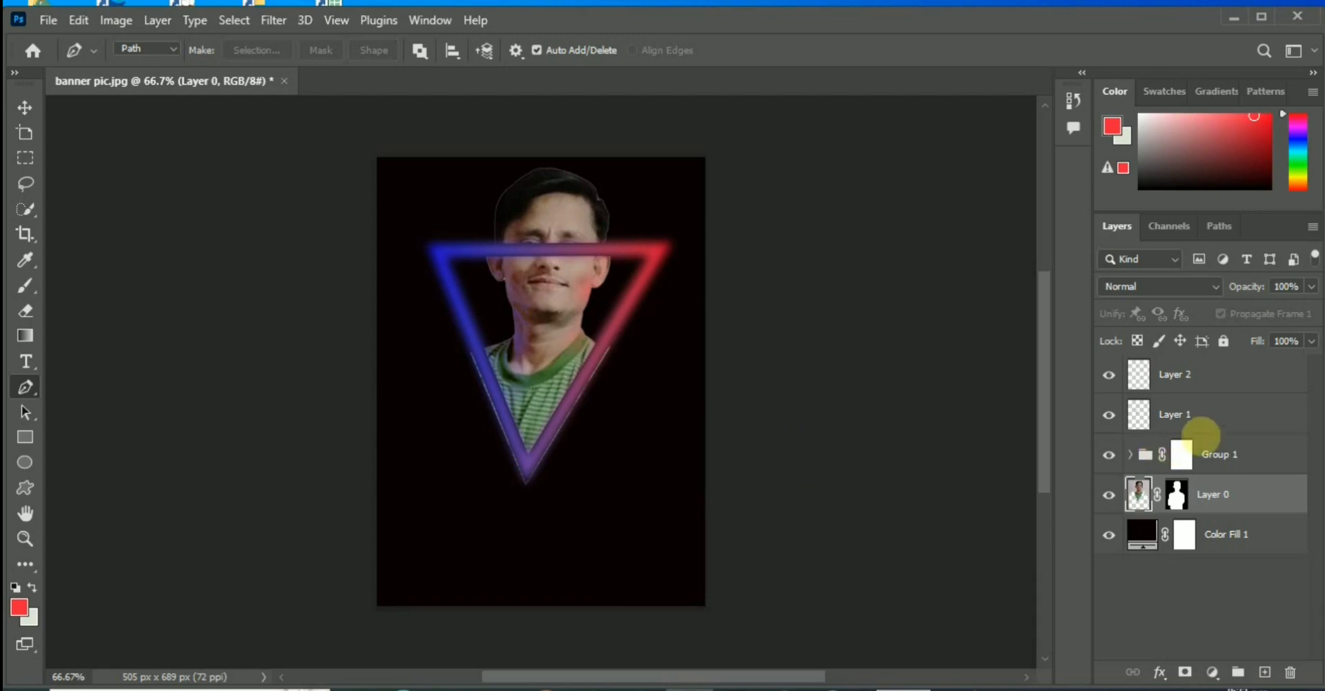
# Brush black onto Group 1's layer mask to start hiding the triangle's horizontal bar where it crosses the man's face
pyautogui.click(1214, 454)
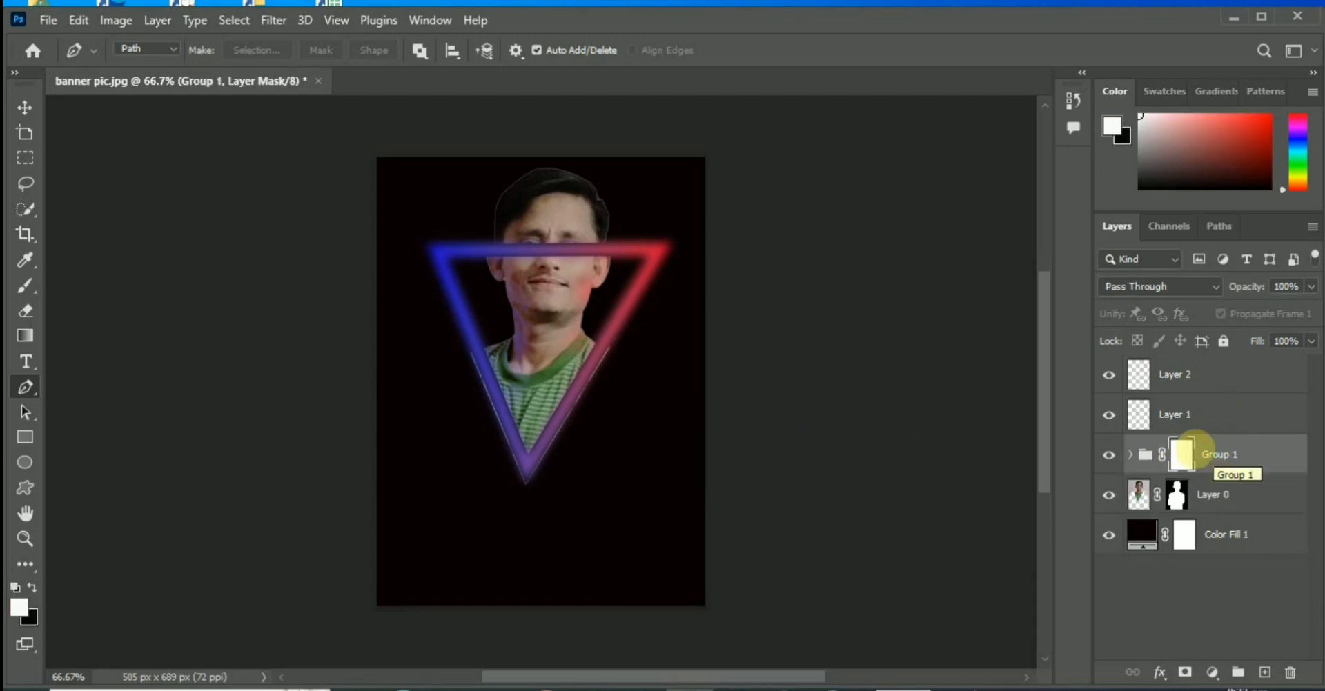
pyautogui.click(24, 107)
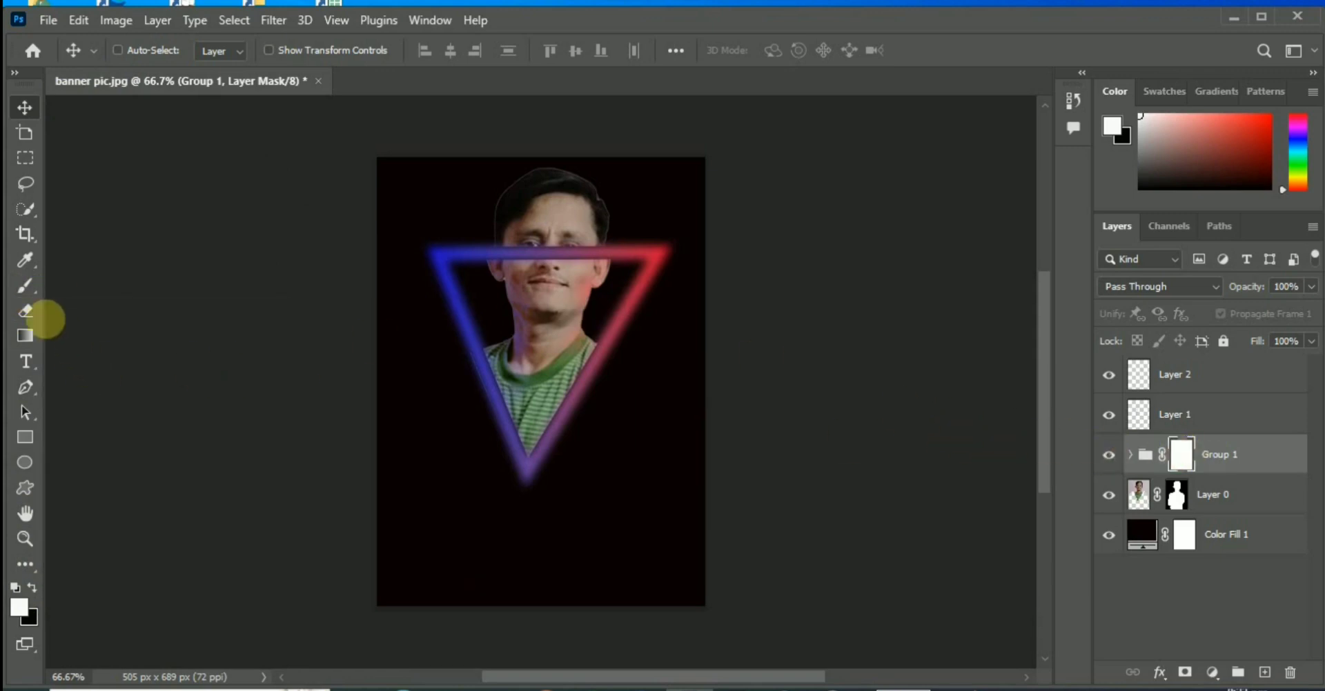
pyautogui.click(27, 285)
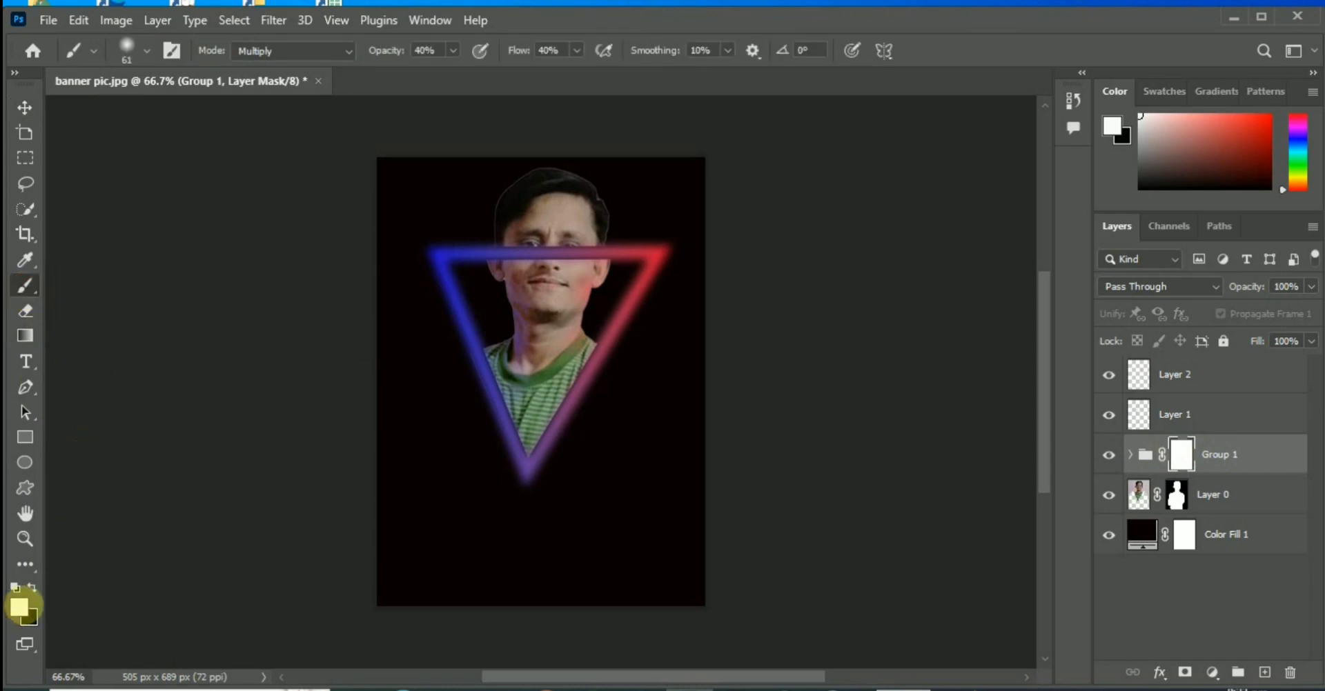
pyautogui.click(31, 588)
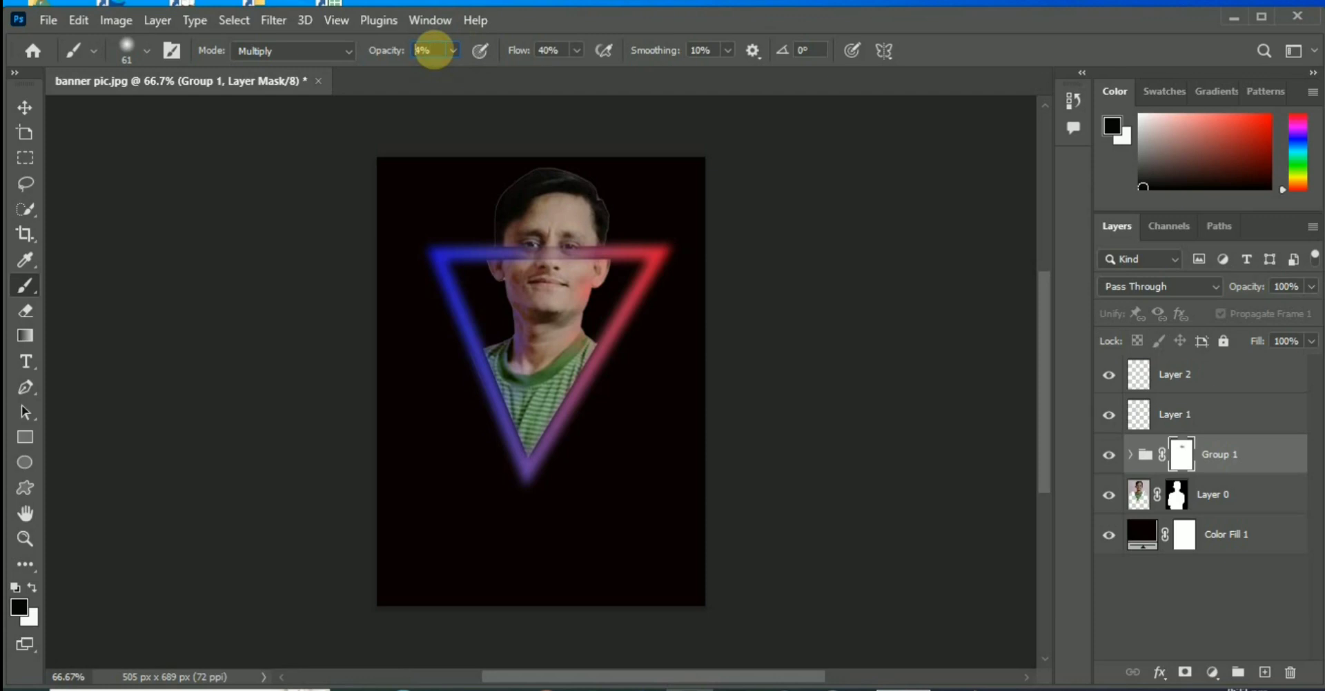
# Set the brush opacity and flow to 65% and mask more of the horizontal bar away over the eyes and nose
pyautogui.press('Return')
pyautogui.write('65')
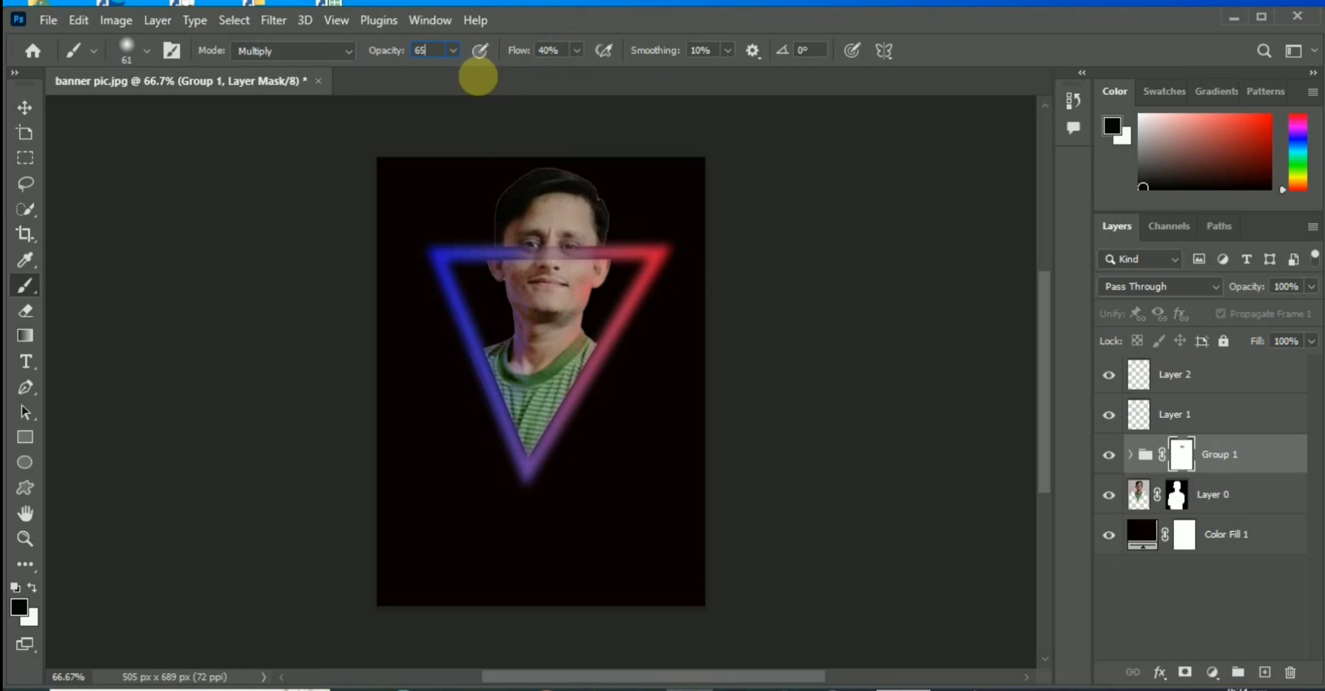
pyautogui.click(570, 49)
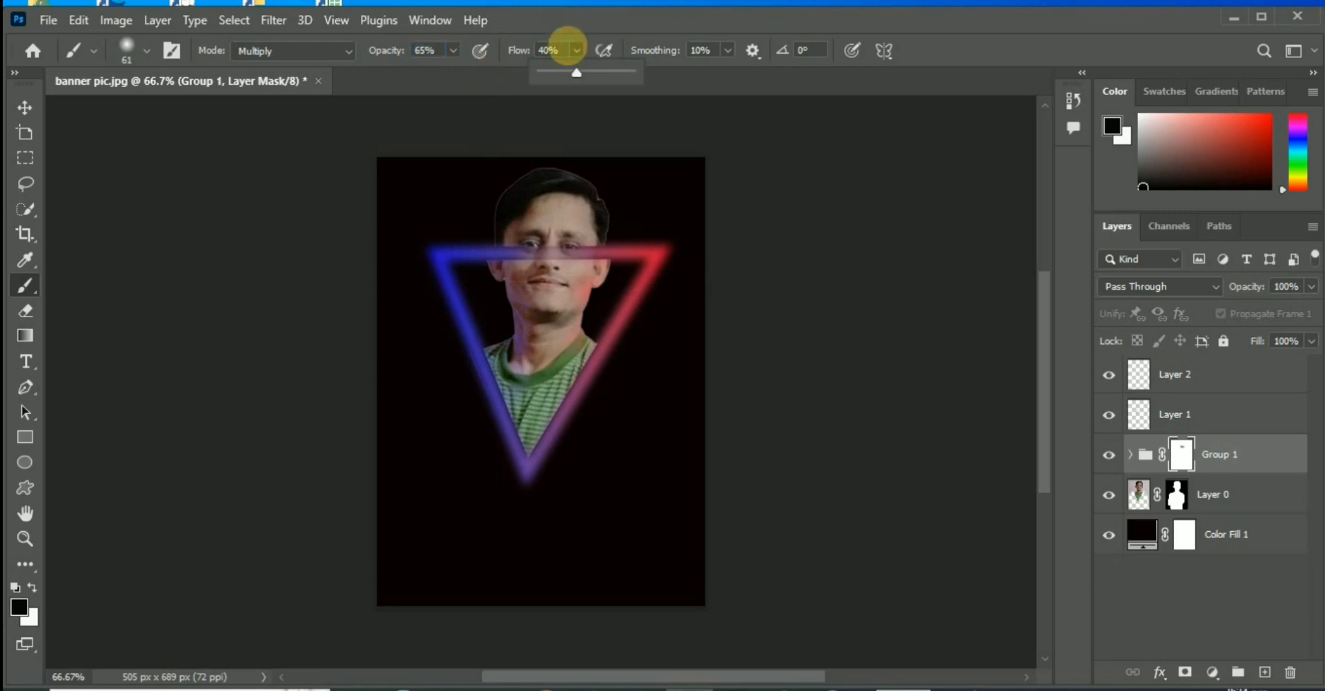
pyautogui.click(563, 49)
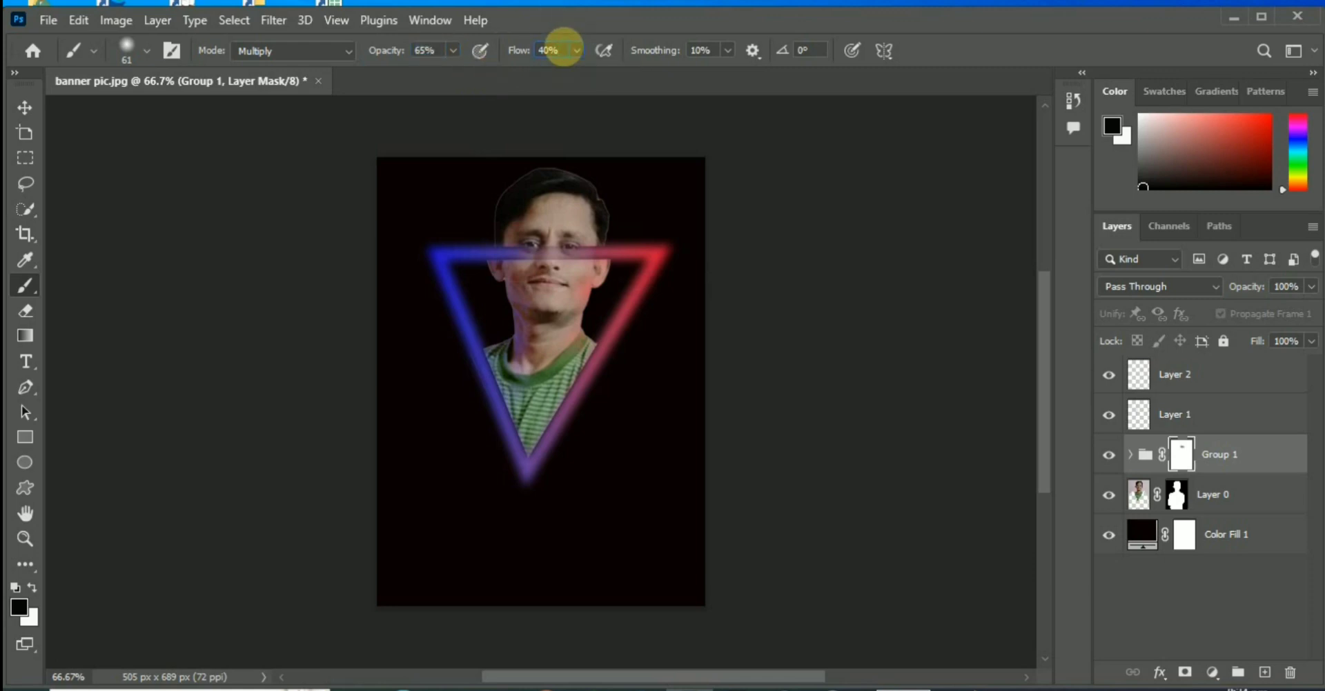
pyautogui.press('BackSpace')
pyautogui.write('65')
pyautogui.click(147, 51)
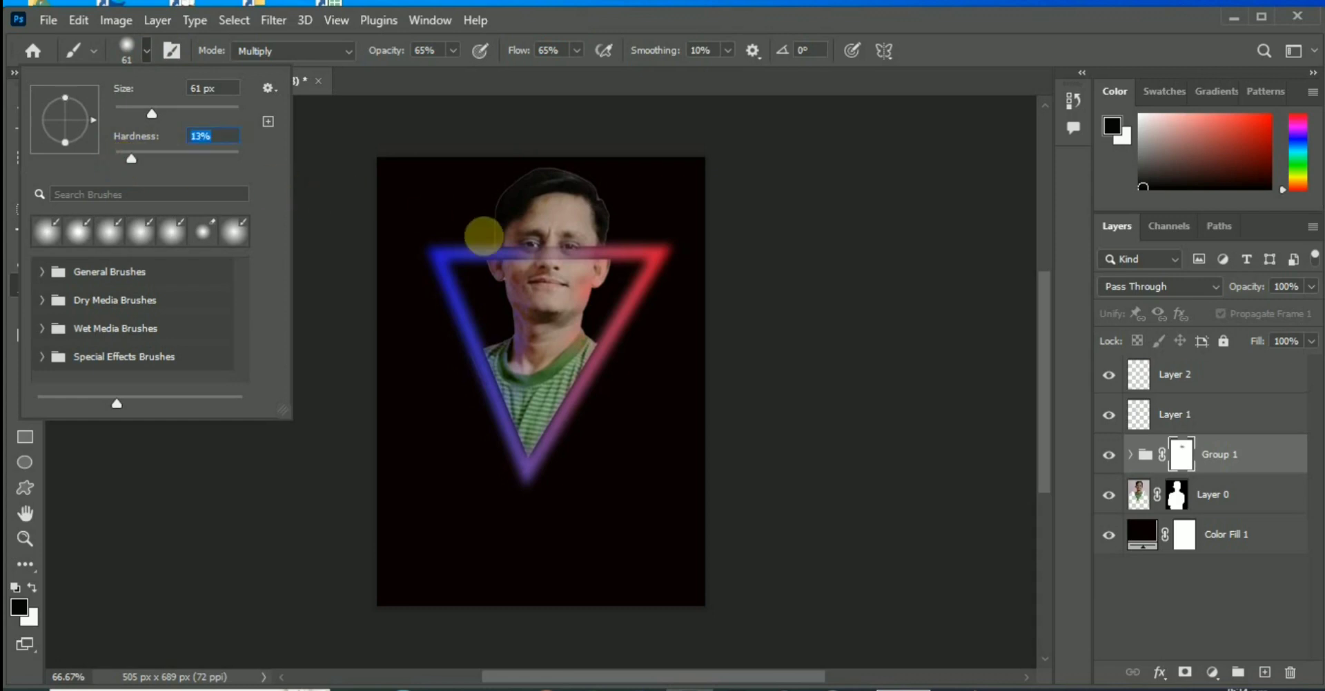
pyautogui.click(190, 139)
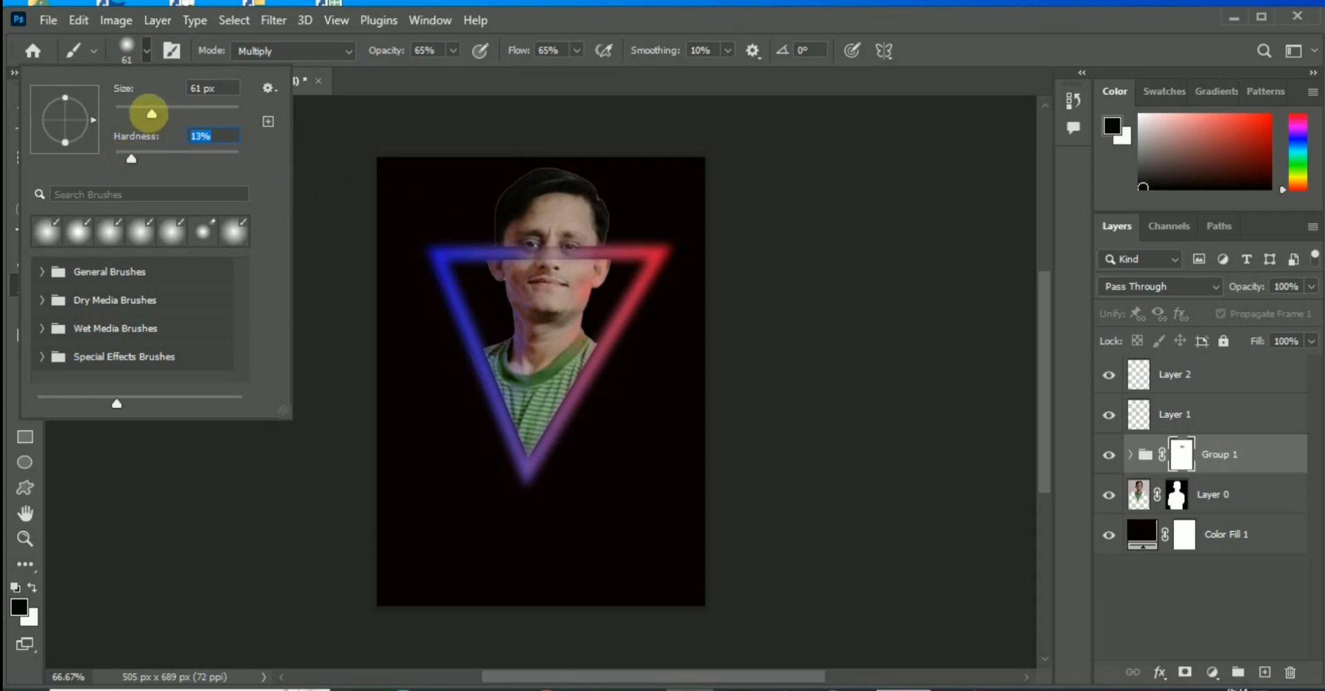
pyautogui.click(151, 115)
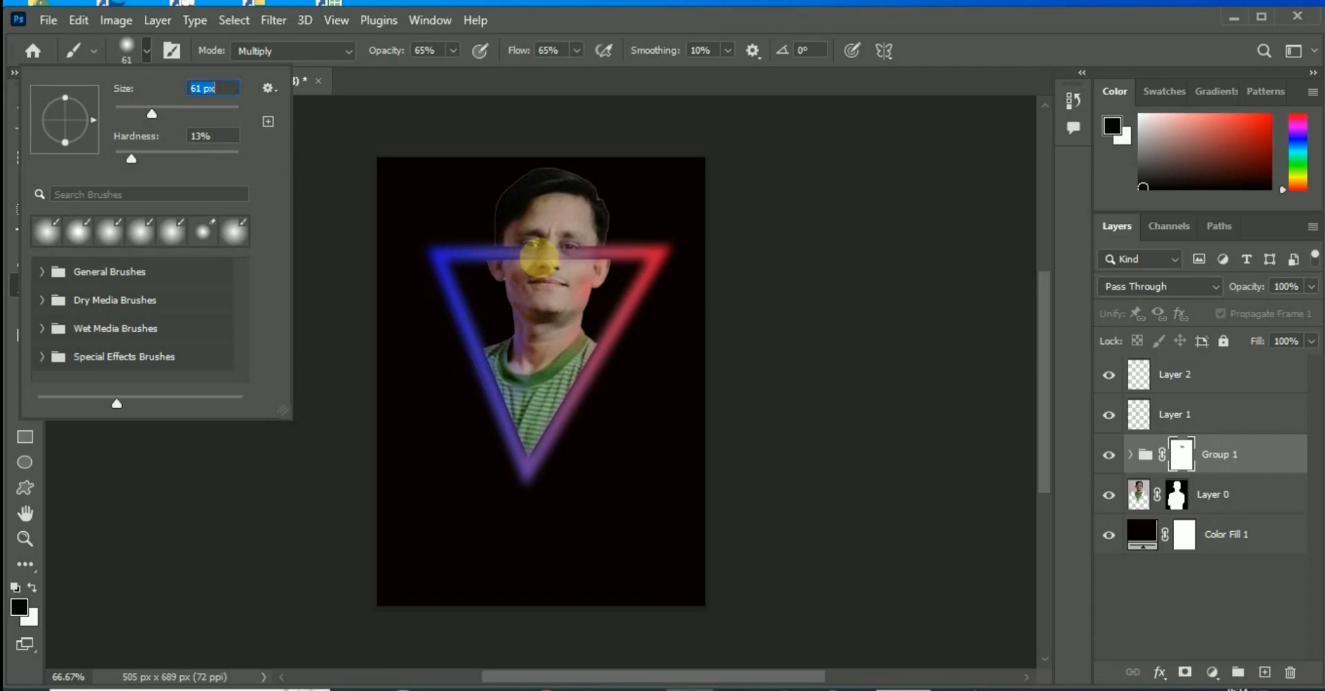
pyautogui.click(541, 250)
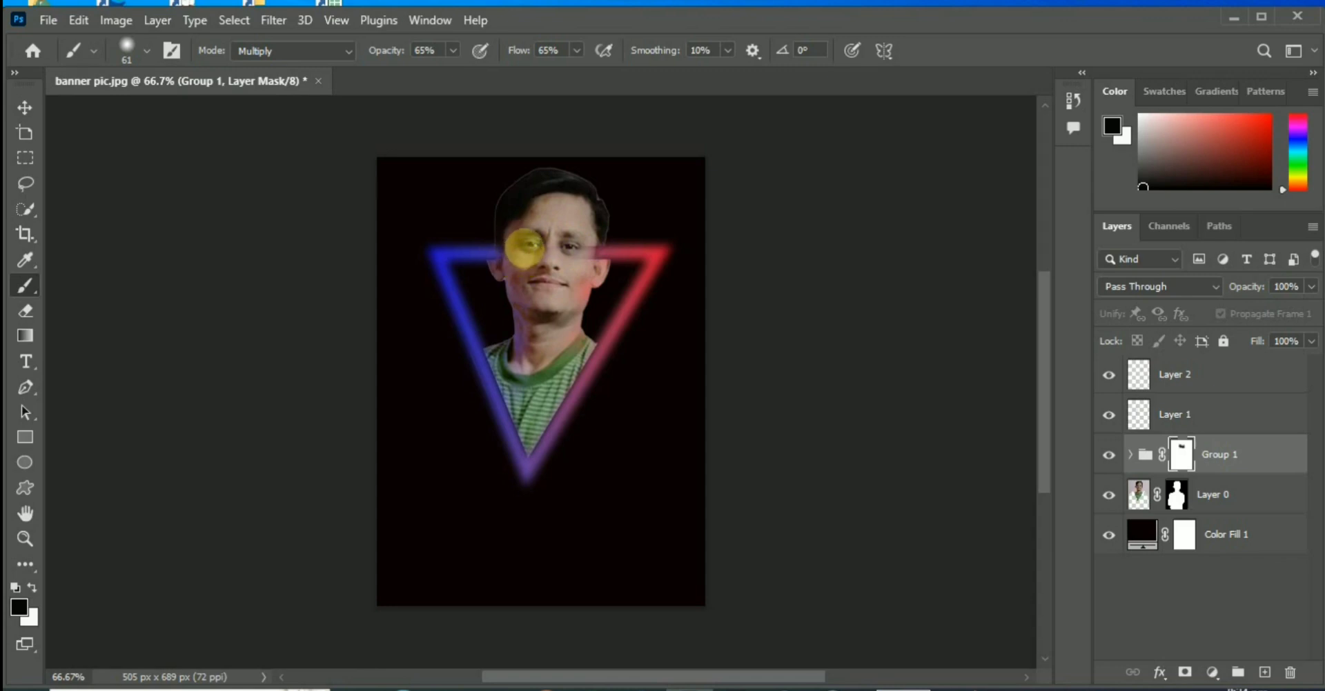
# Brush the remaining parts of the horizontal bar off both sides of the face on Group 1's mask
pyautogui.hotkey('ctrl', '+')
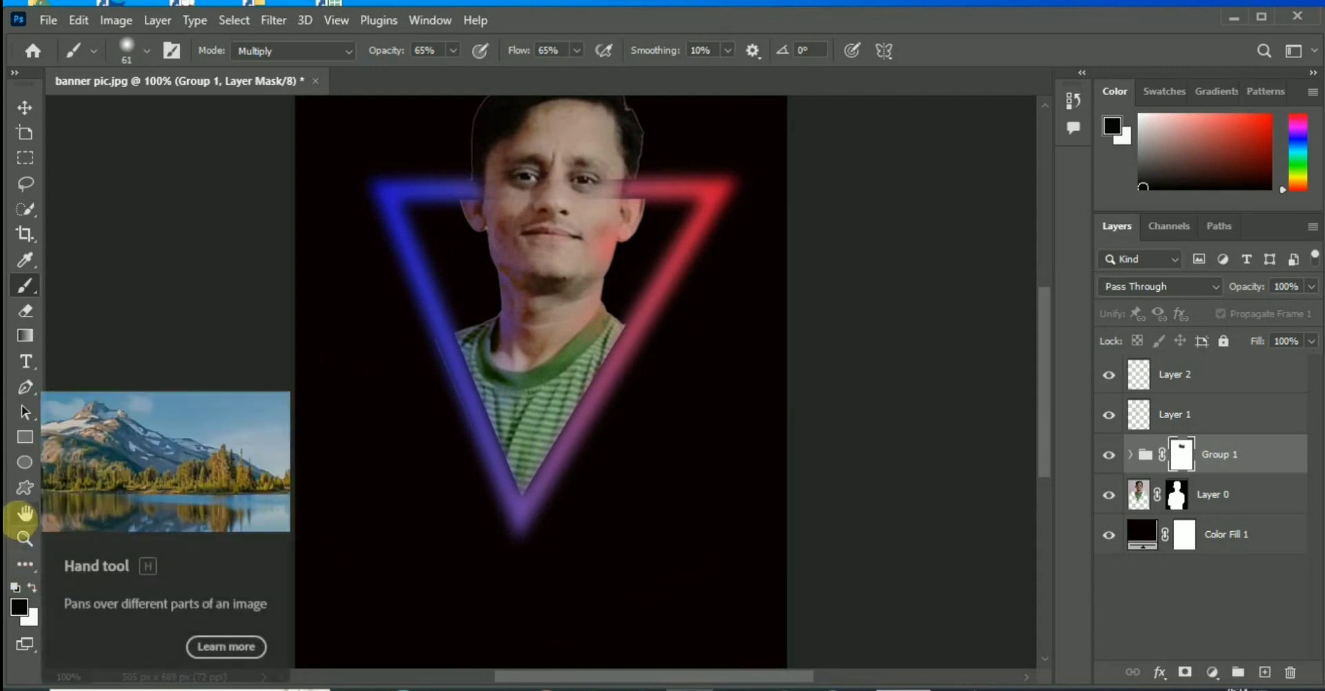
pyautogui.hotkey('ctrl', '+')
pyautogui.click(24, 514)
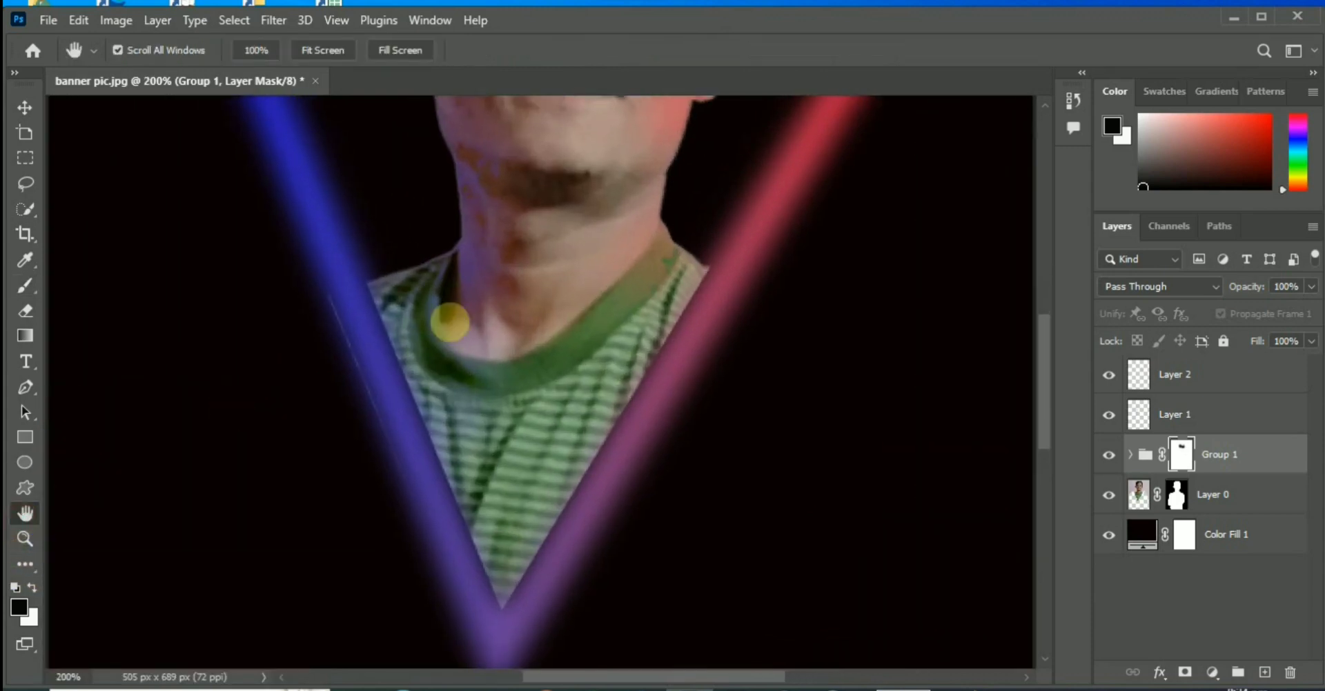
pyautogui.moveTo(509, 261); pyautogui.dragTo(498, 498)
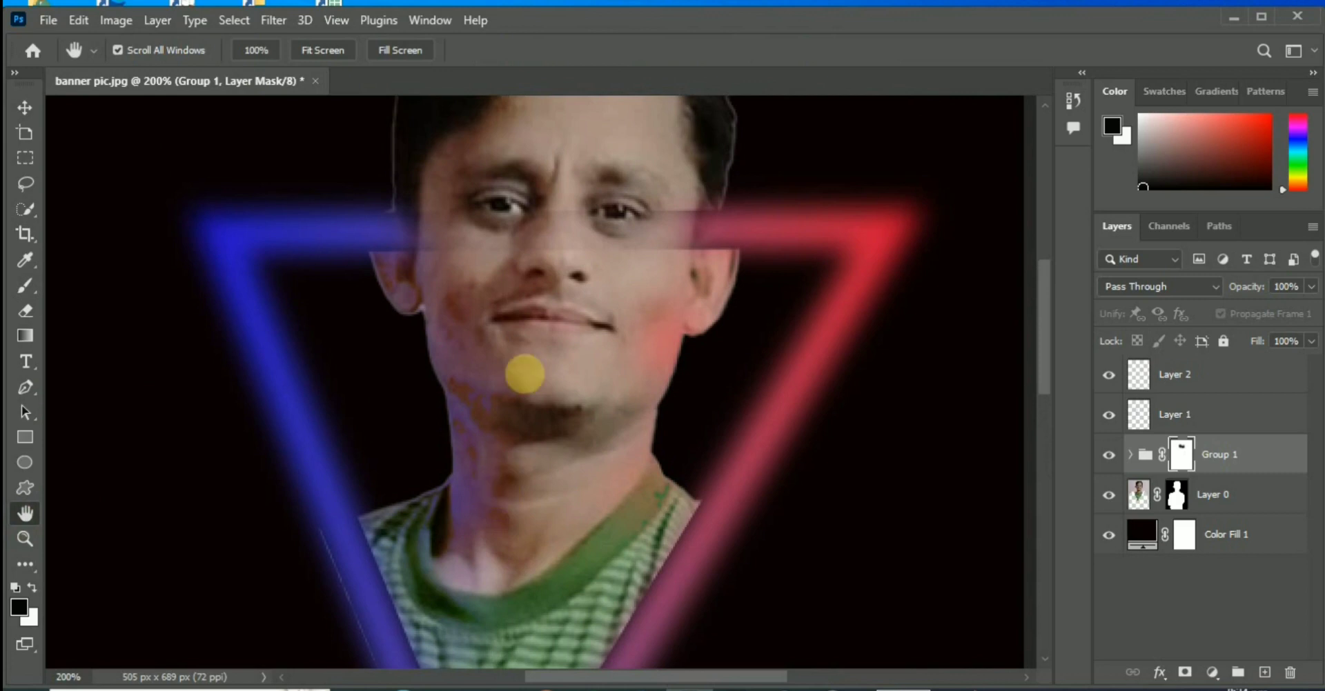
pyautogui.moveTo(523, 376); pyautogui.dragTo(515, 431)
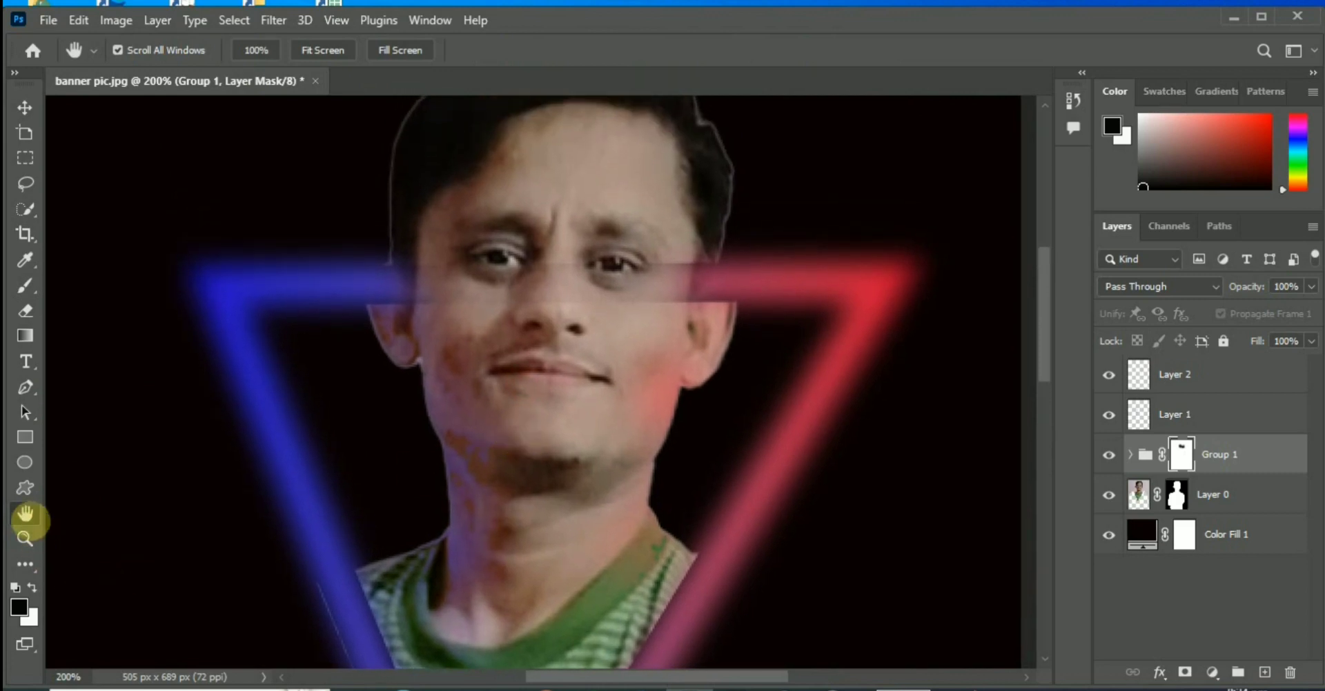
pyautogui.click(23, 283)
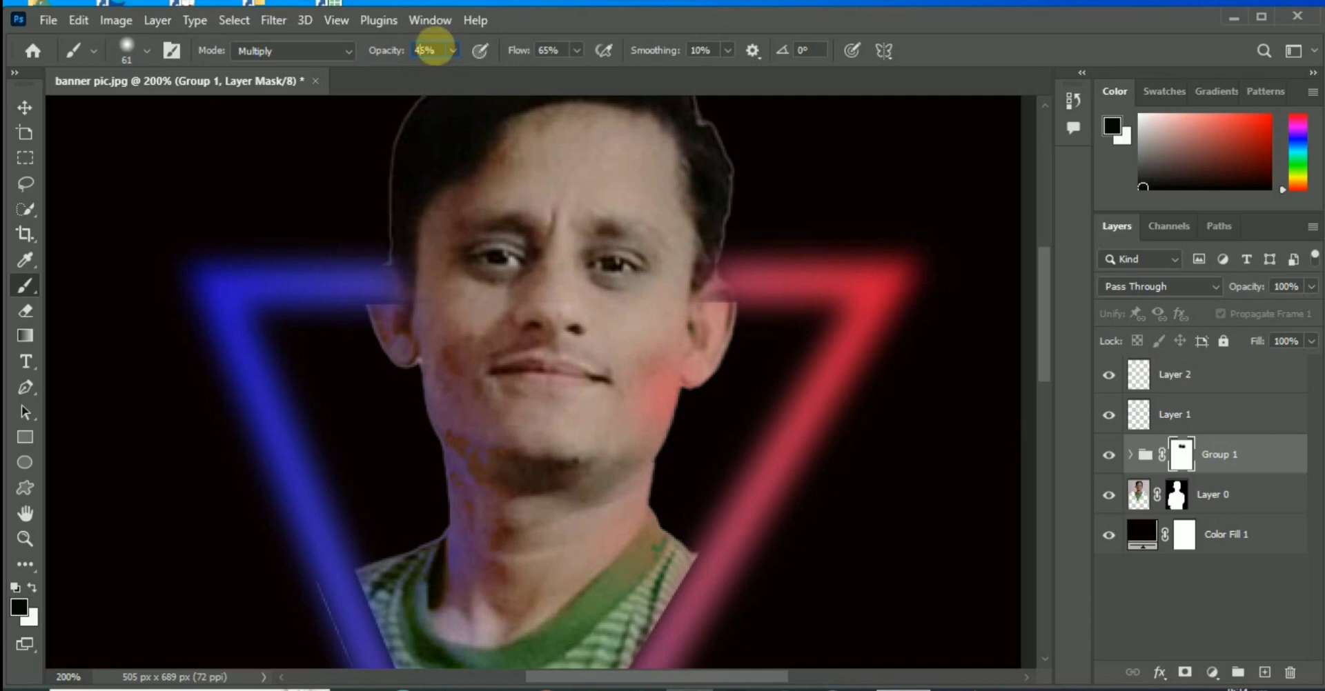
# Set the brush opacity and flow to 45% and clear the bar from the ears and face on Group 1's mask
pyautogui.write('5')
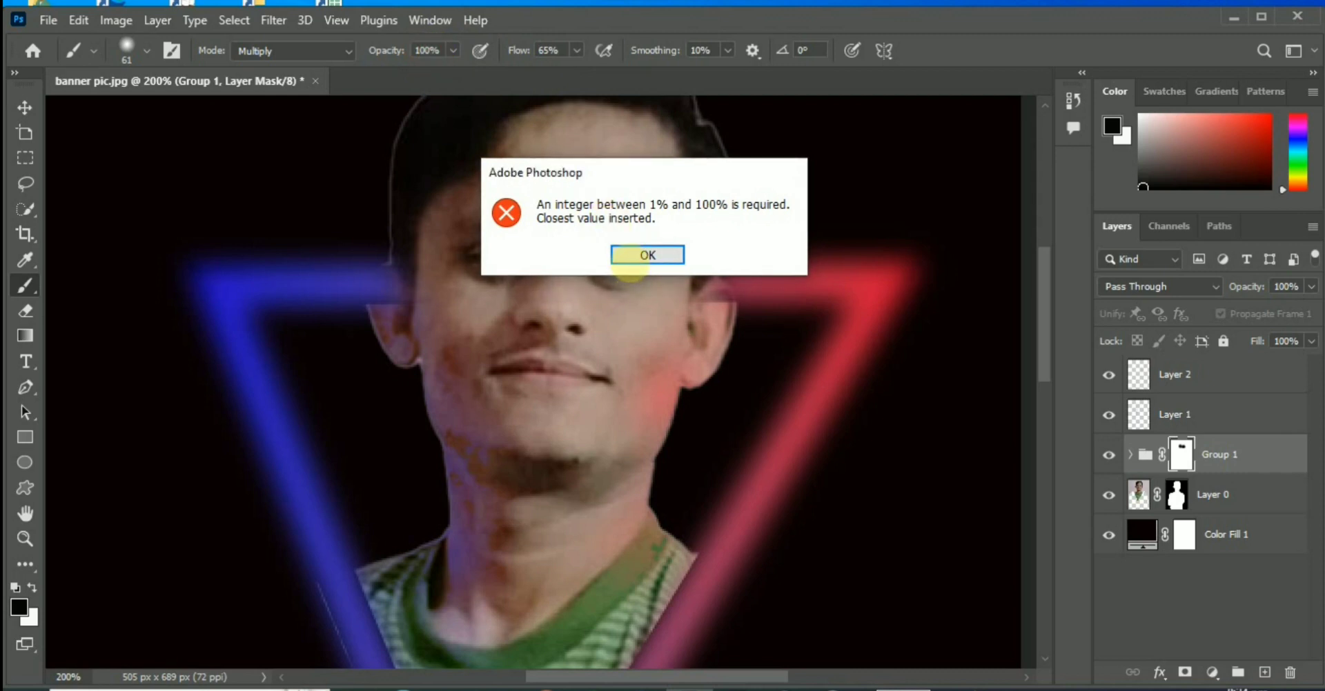
pyautogui.click(632, 257)
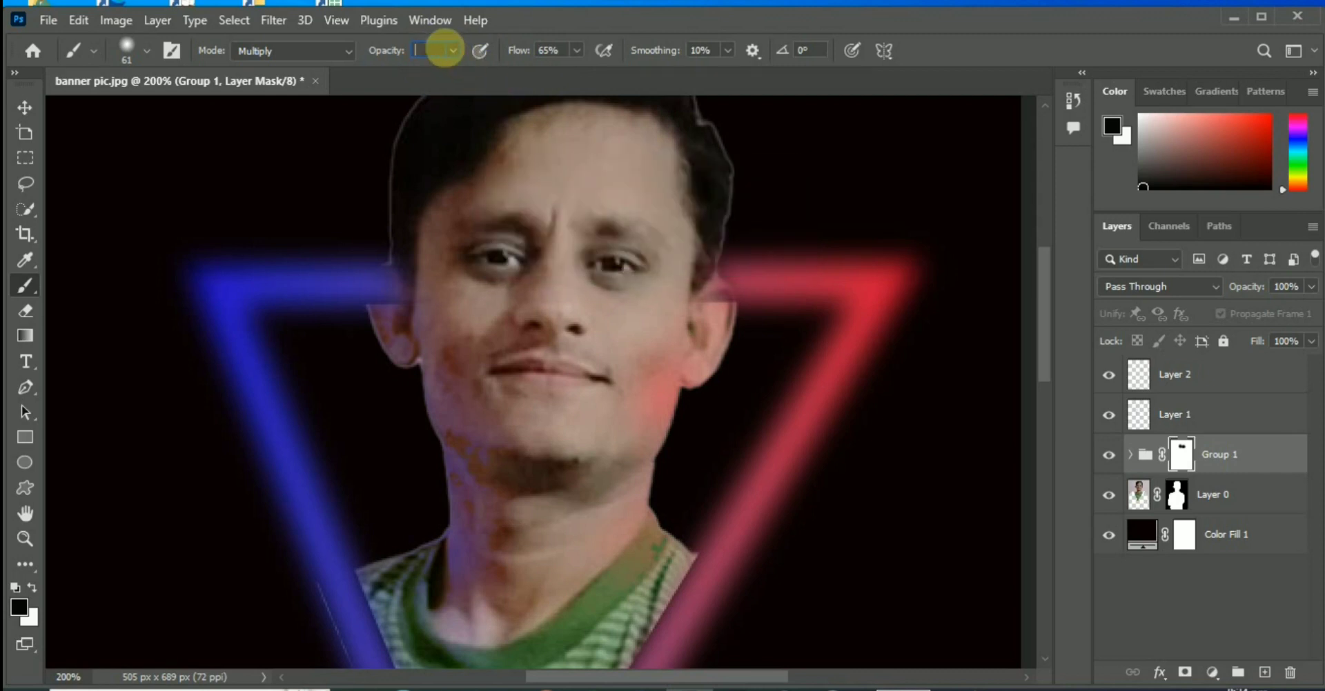
pyautogui.write('45')
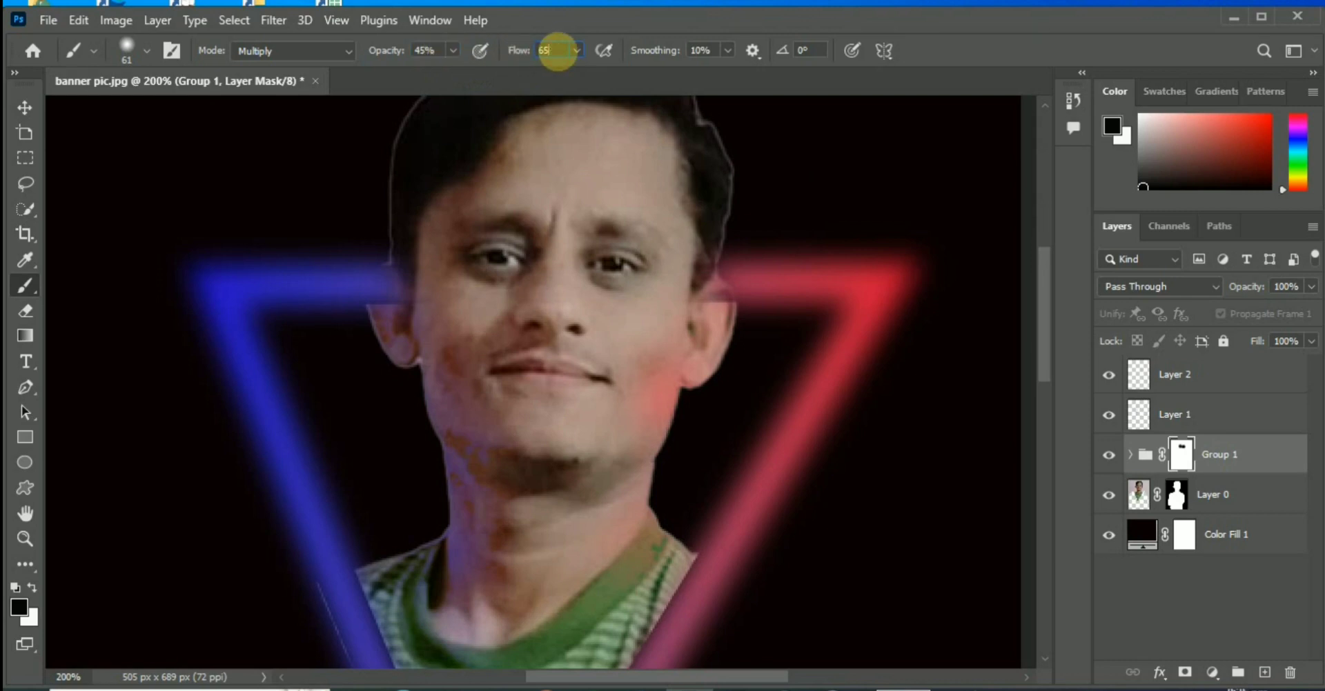
pyautogui.write('45')
pyautogui.press('Return')
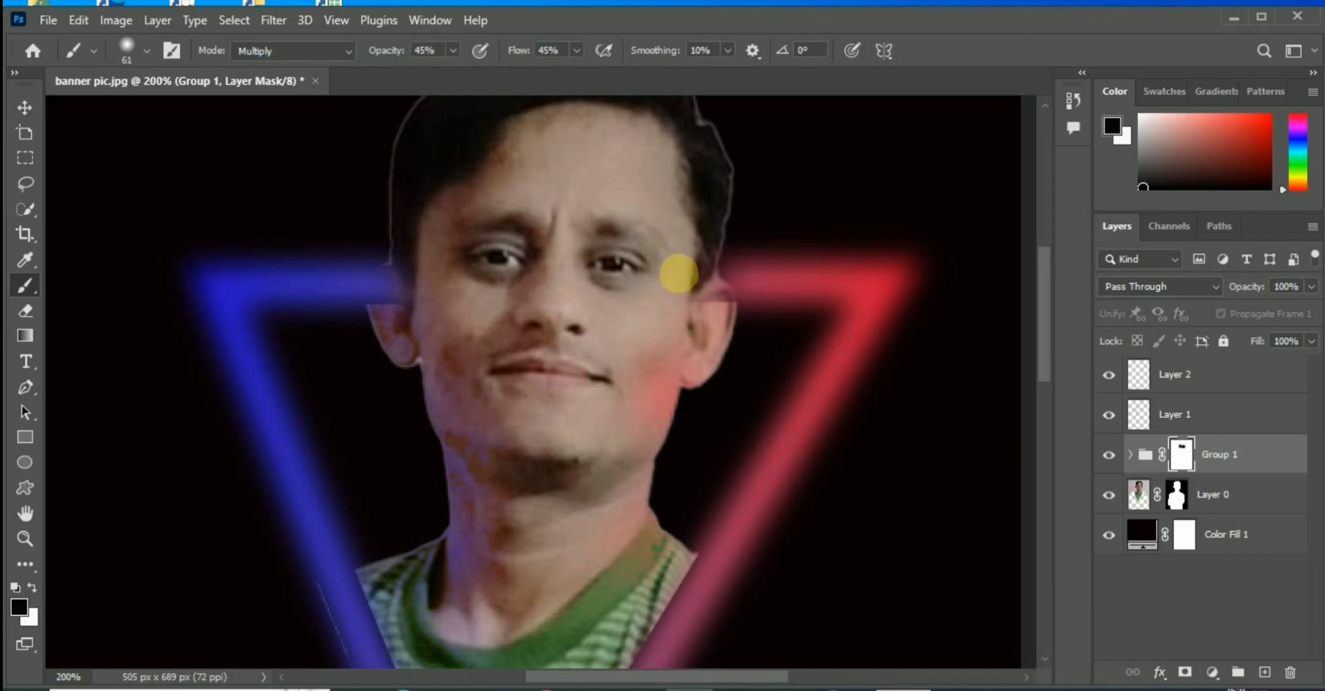
pyautogui.click(678, 275)
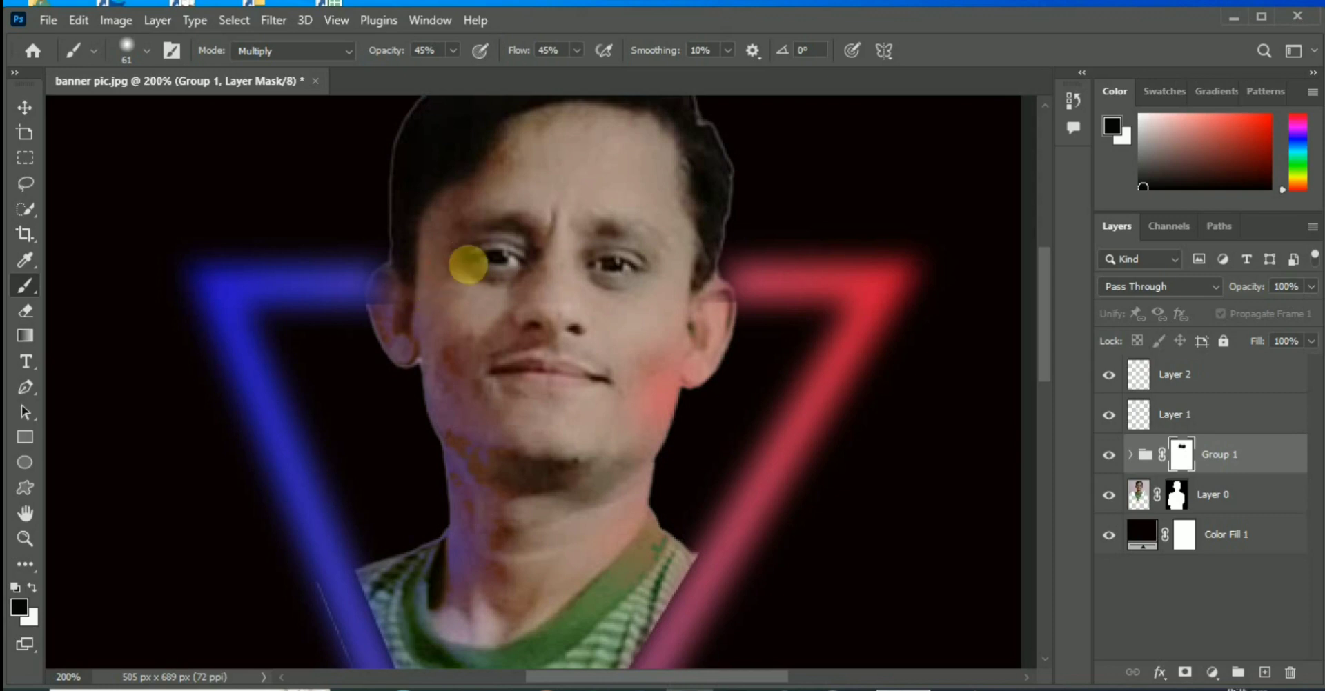
pyautogui.click(470, 264)
pyautogui.click(645, 201)
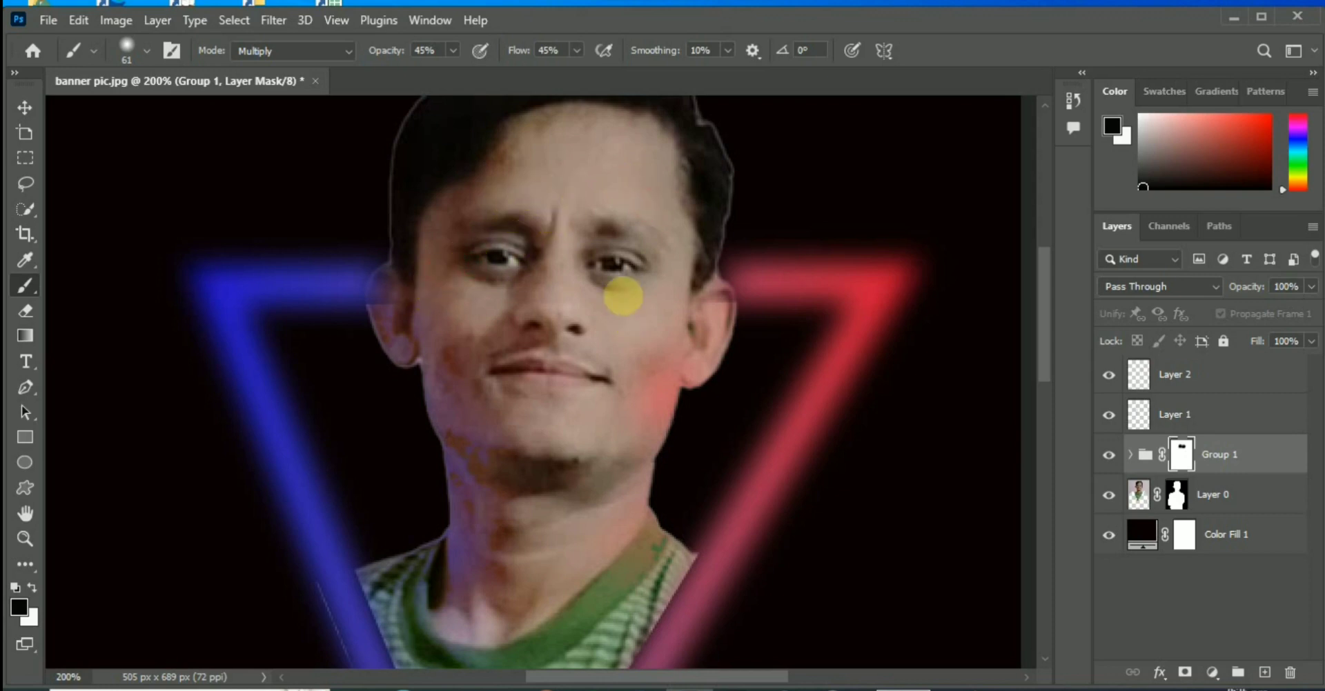
pyautogui.click(622, 312)
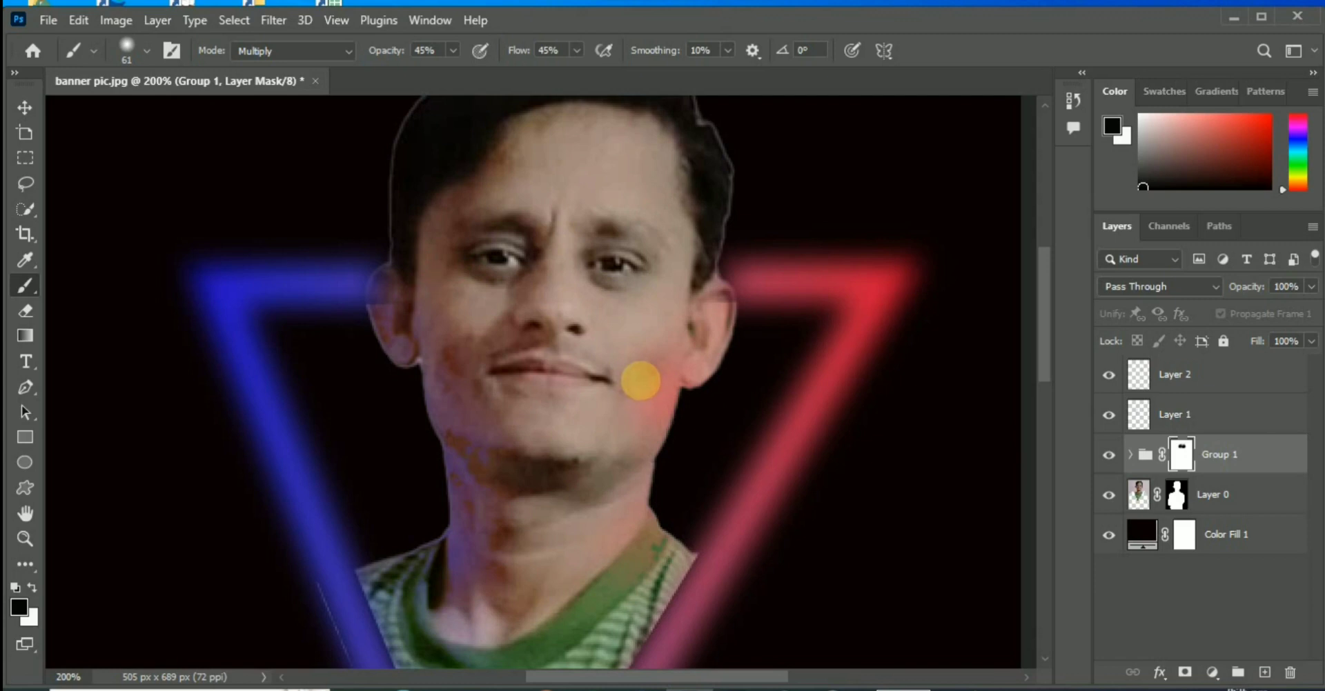
pyautogui.moveTo(592, 321)
pyautogui.mouseDown()
pyautogui.moveTo(517, 307)
pyautogui.moveTo(464, 371)
pyautogui.mouseUp()
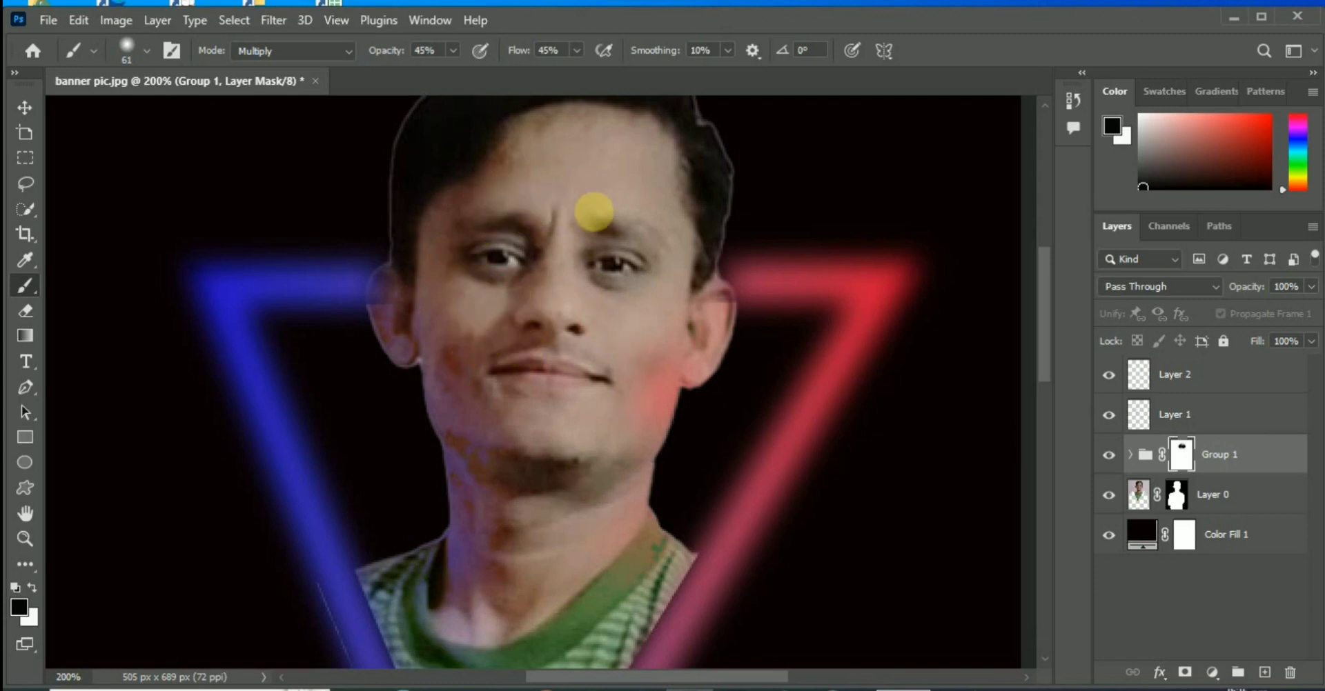
# Examine the whole composition and the masked overlap between the man's head and the triangle
pyautogui.hotkey('ctrl', '-')
pyautogui.hotkey('ctrl', '-')
pyautogui.hotkey('ctrl', '-')
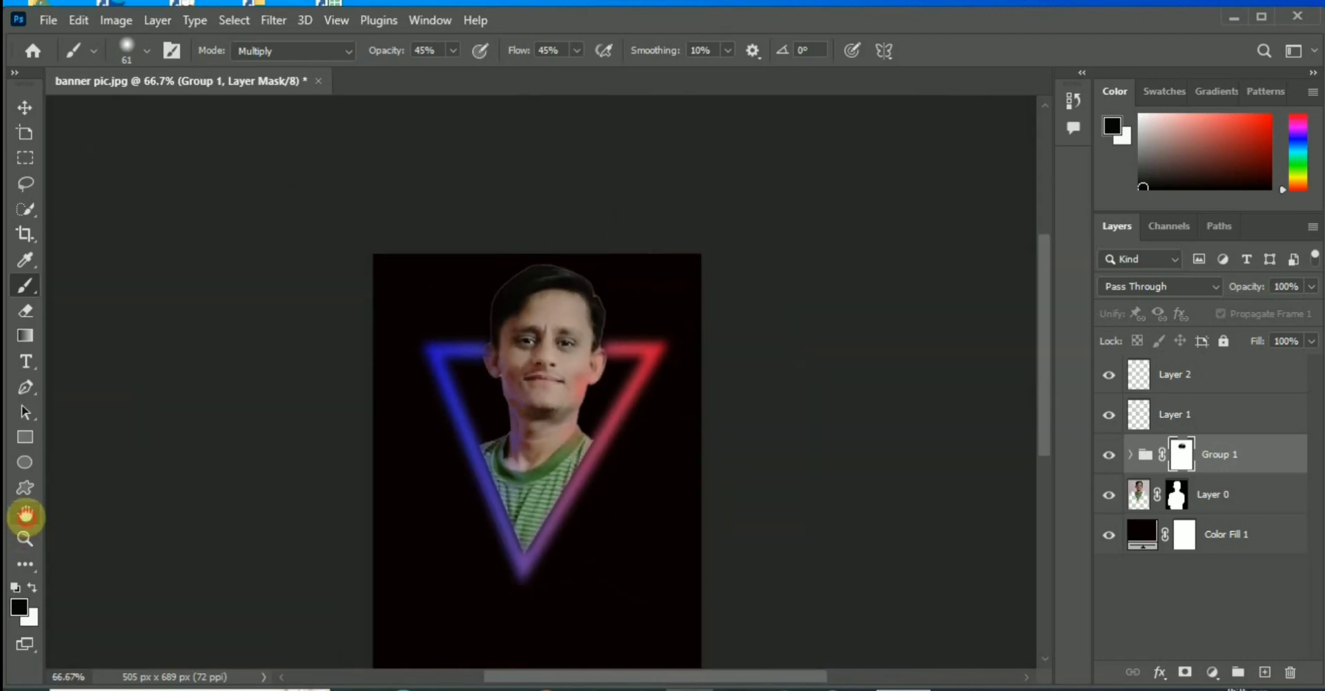
pyautogui.click(26, 515)
pyautogui.moveTo(582, 502); pyautogui.dragTo(592, 405)
pyautogui.hotkey('ctrl', '-')
pyautogui.hotkey('ctrl', '+')
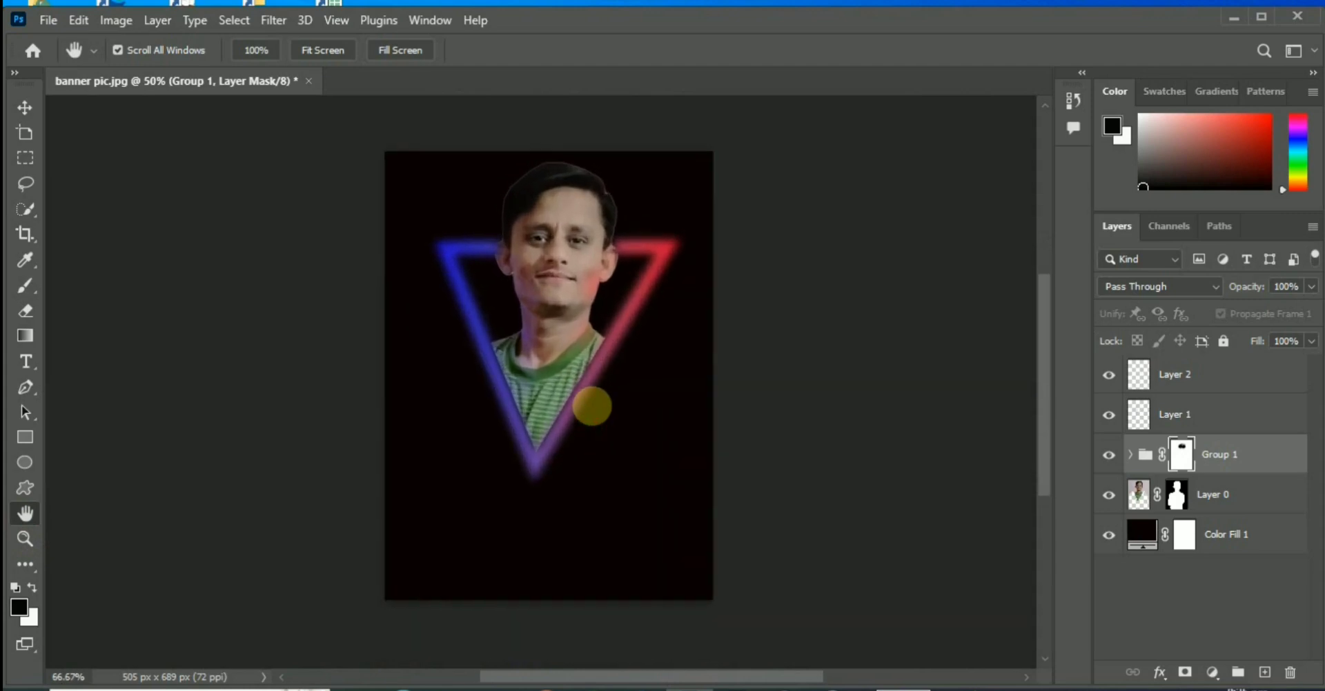
pyautogui.hotkey('ctrl', '+')
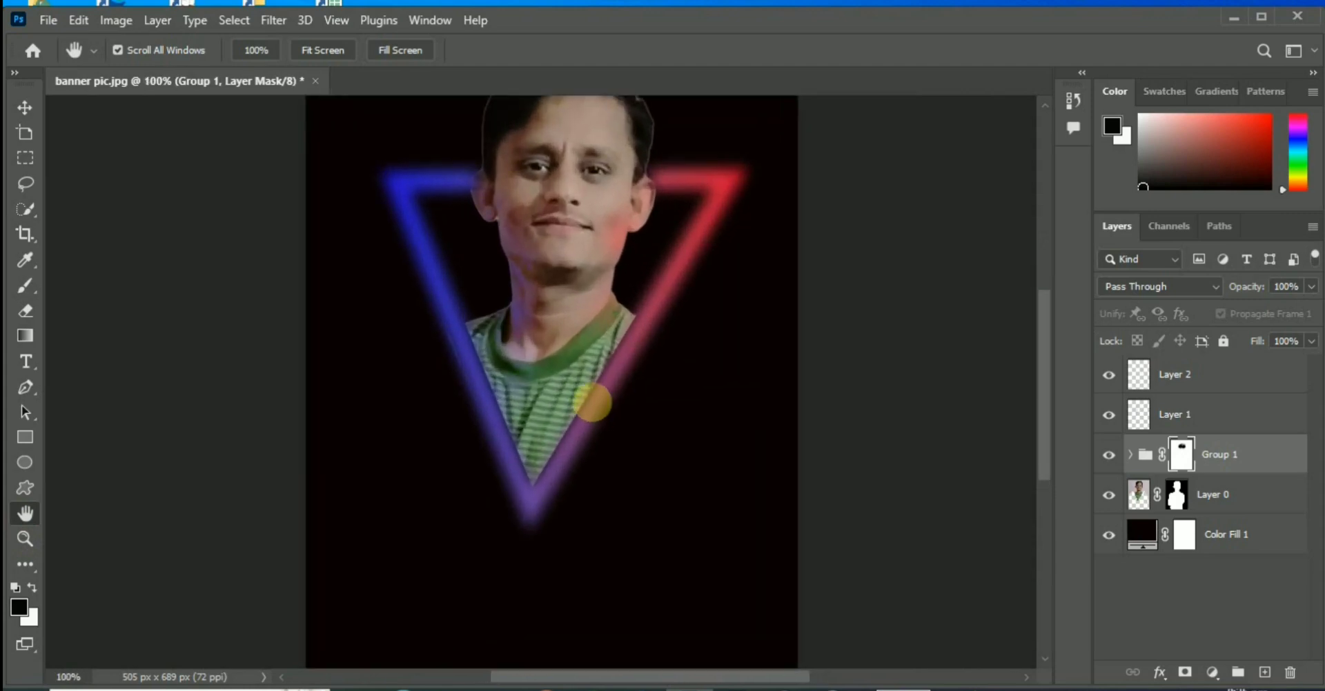
pyautogui.moveTo(597, 376); pyautogui.dragTo(609, 417)
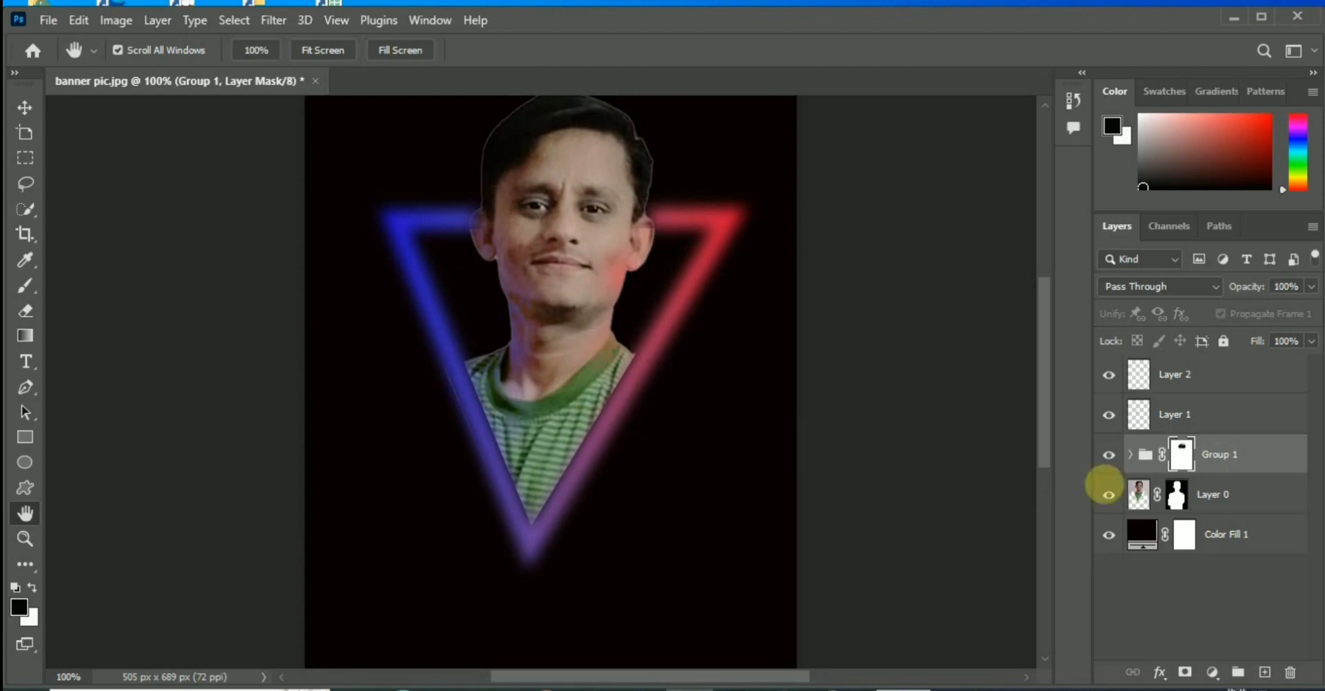
# Merge Layer 2, Layer 1, Group 1, Layer 0 and Color Fill 1 into a single layer
pyautogui.click(1218, 380)
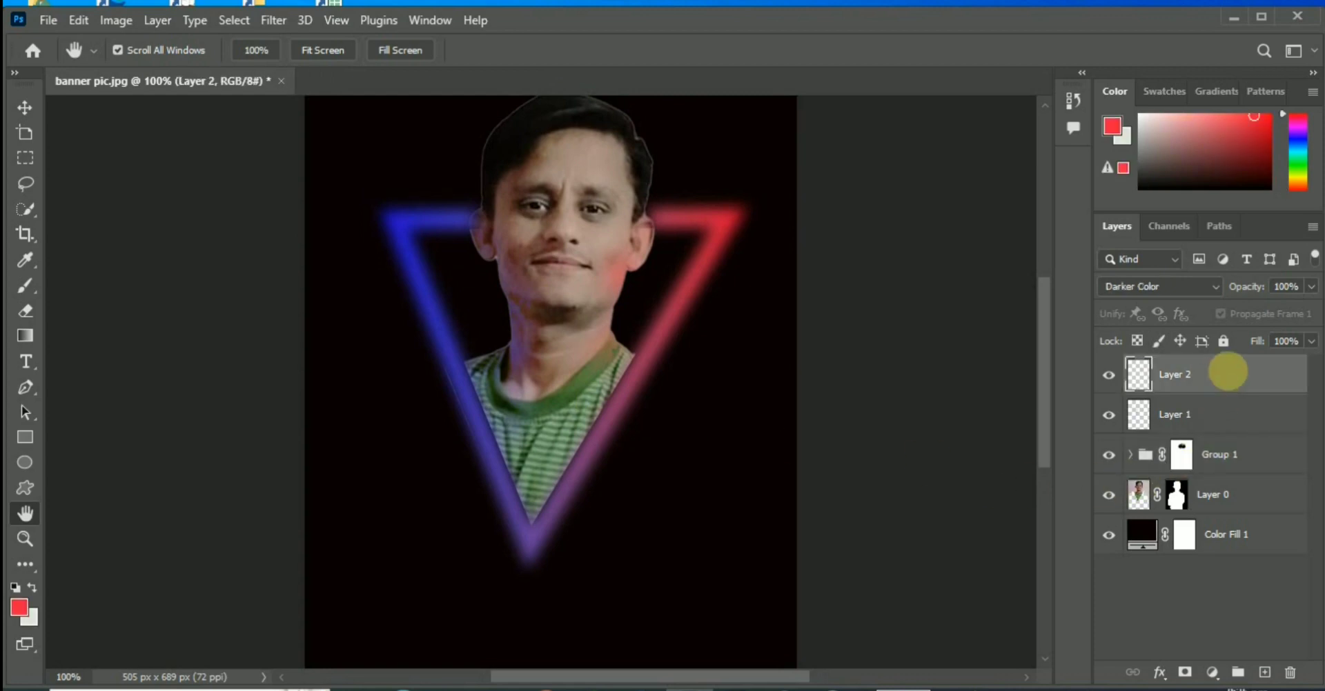
pyautogui.keyDown('shift'); pyautogui.click(1223, 416); pyautogui.keyUp('shift')
pyautogui.keyDown('shift'); pyautogui.click(1226, 450); pyautogui.keyUp('shift')
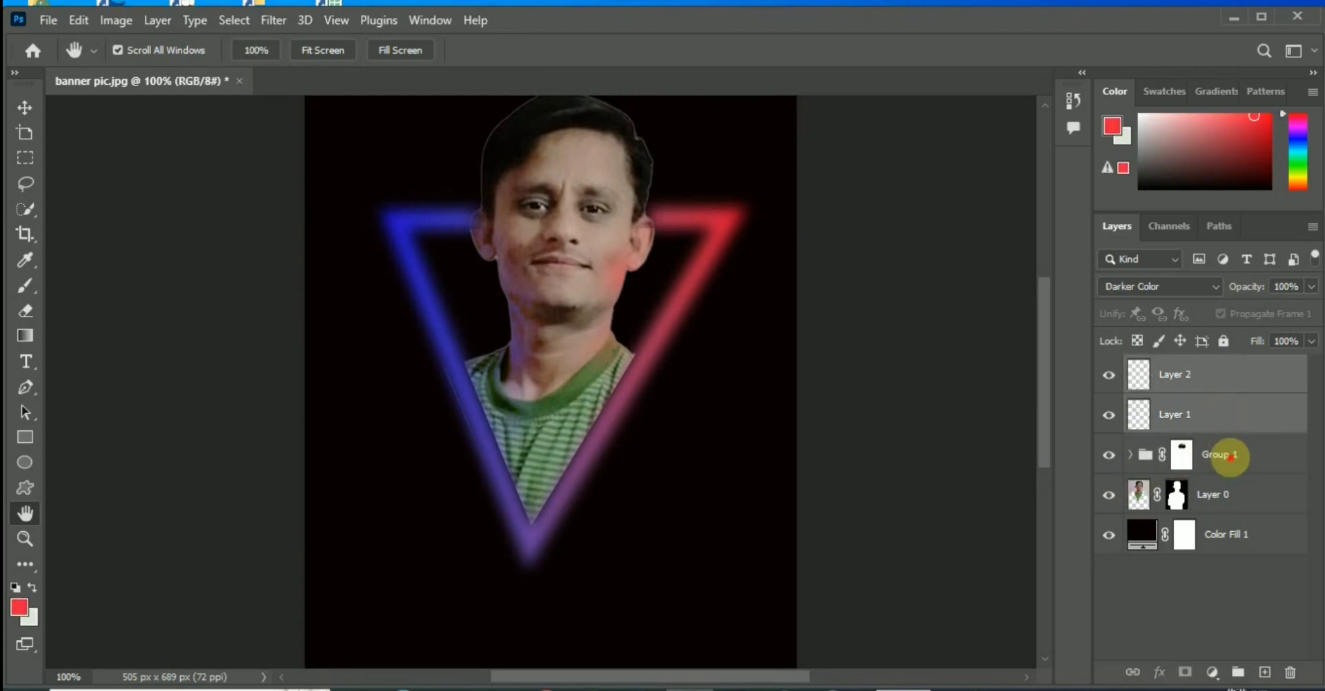
pyautogui.keyDown('shift'); pyautogui.click(1229, 486); pyautogui.keyUp('shift')
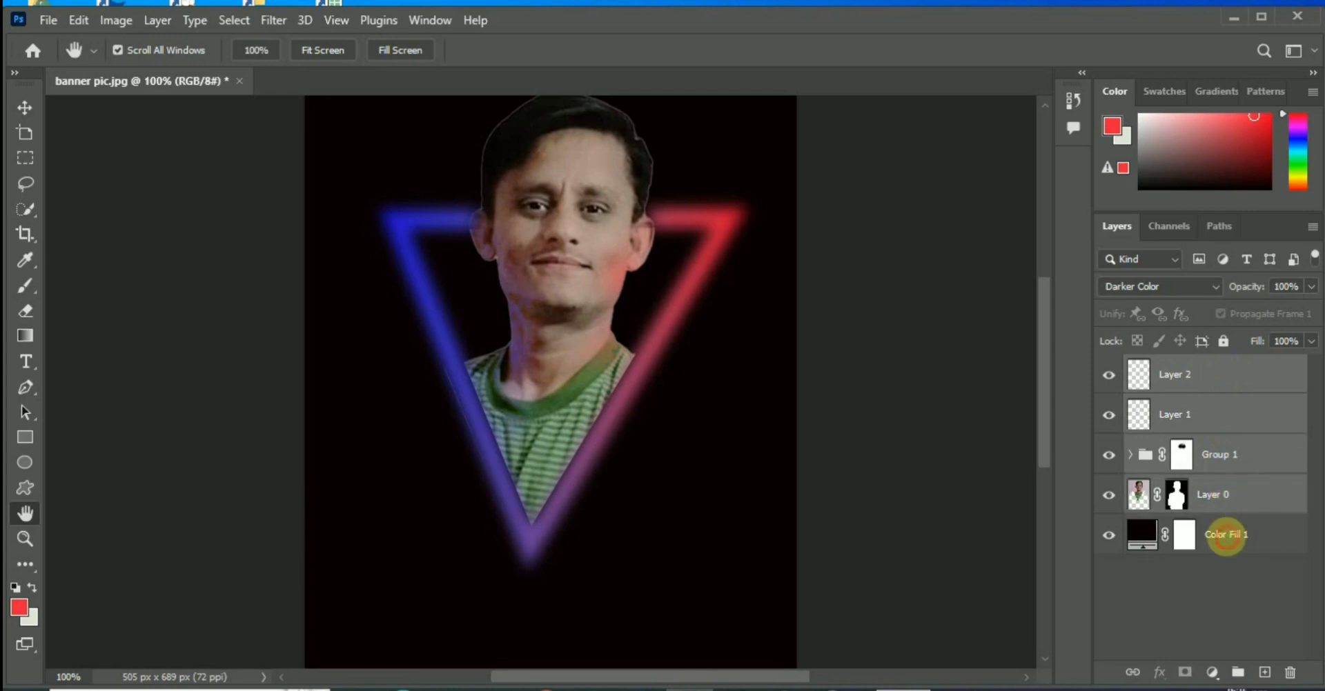
pyautogui.keyDown('shift'); pyautogui.click(1226, 537); pyautogui.keyUp('shift')
pyautogui.hotkey('ctrl', 'e')
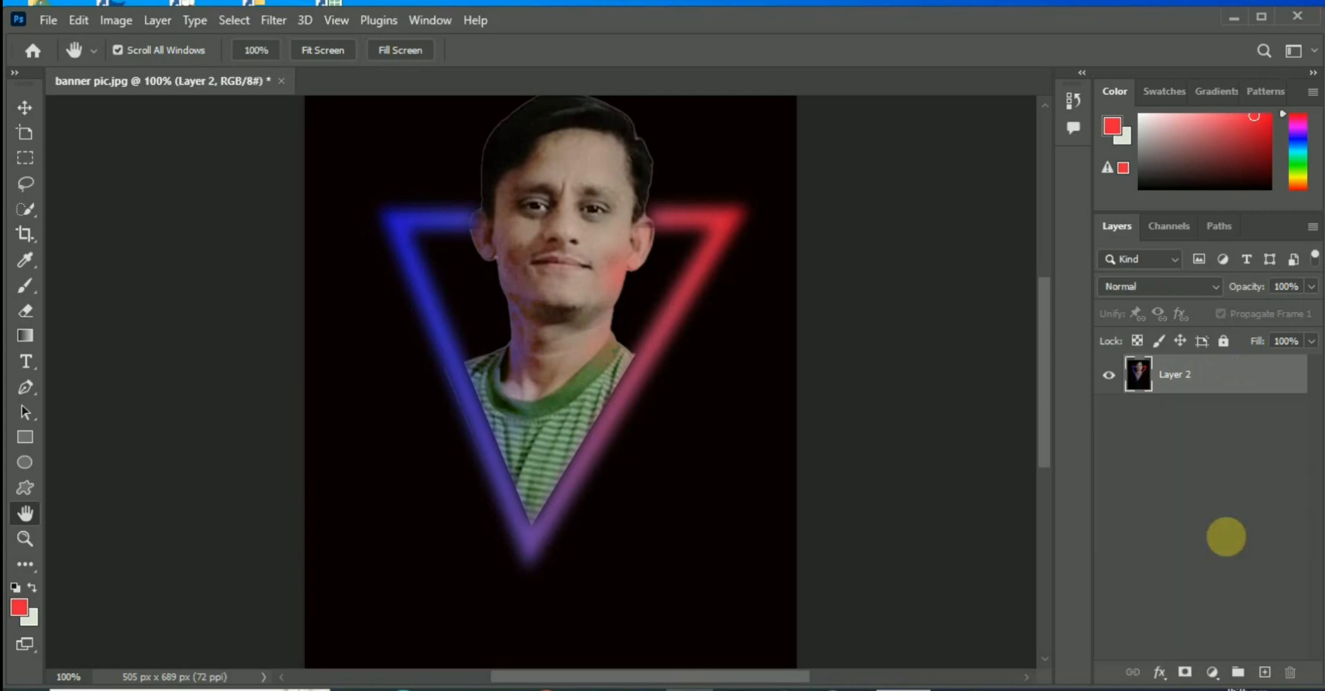
pyautogui.hotkey('ctrl', '-')
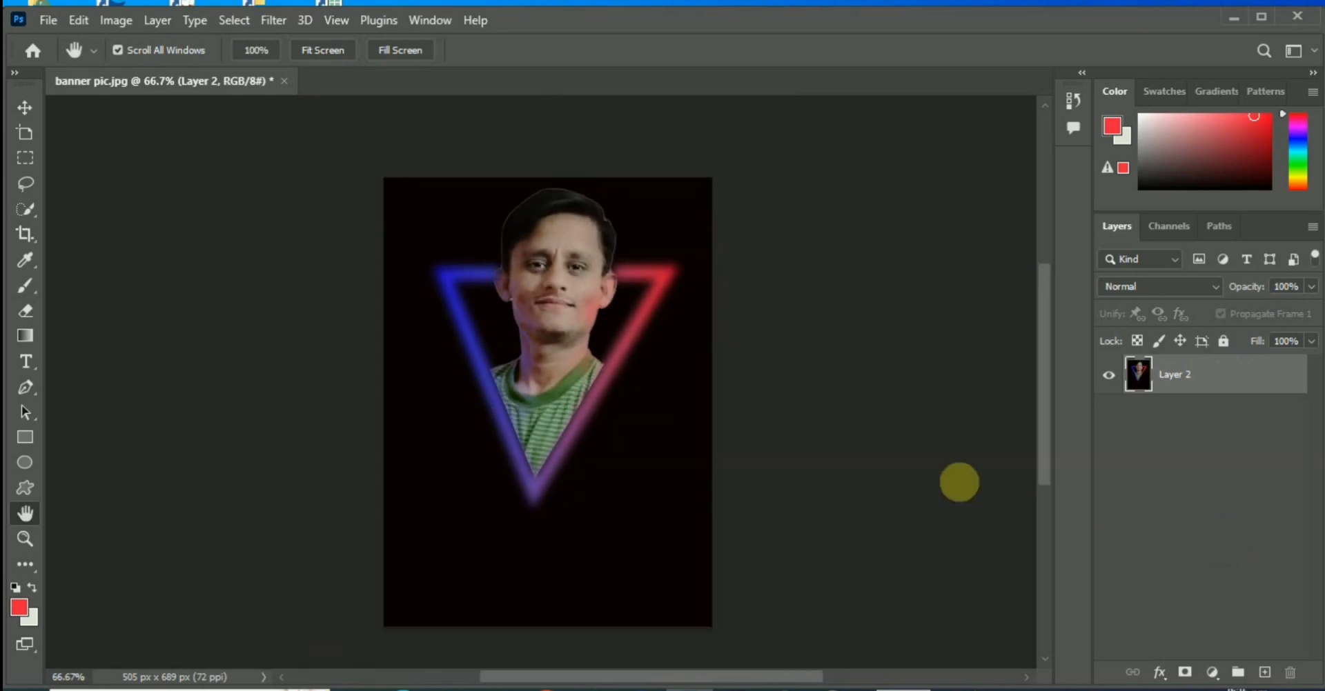